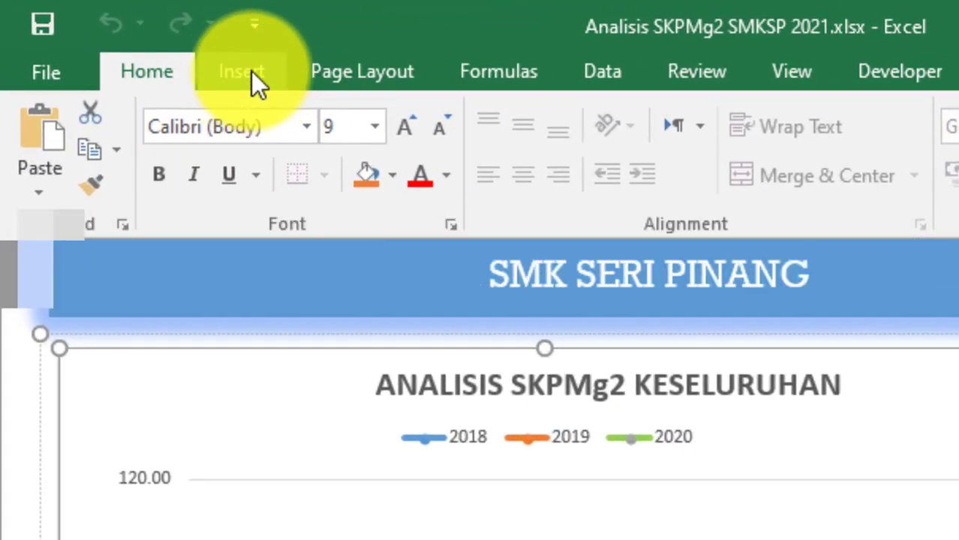
Check which chart type the ANALISIS SKPMg2 KESELURUHAN pivot chart uses, without changing it
click(107, 31)
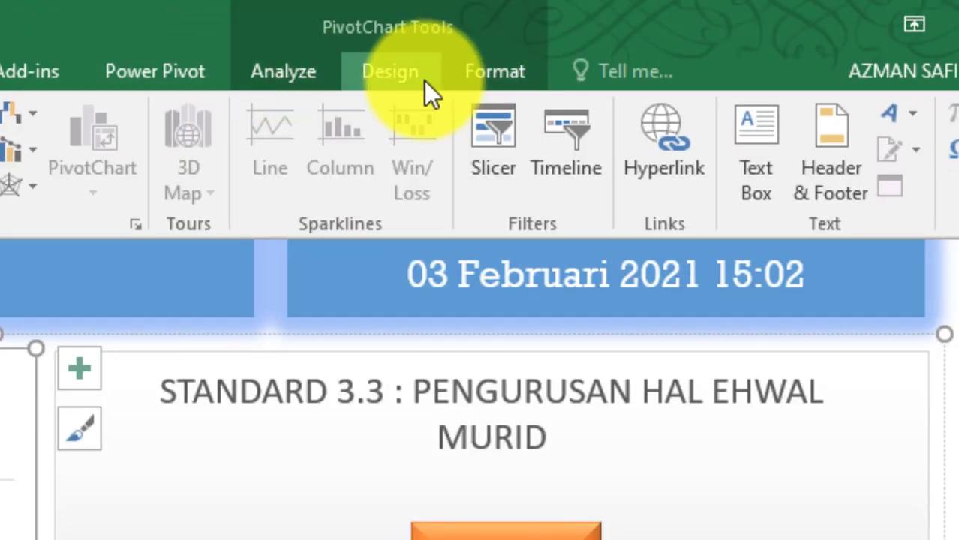
click(424, 80)
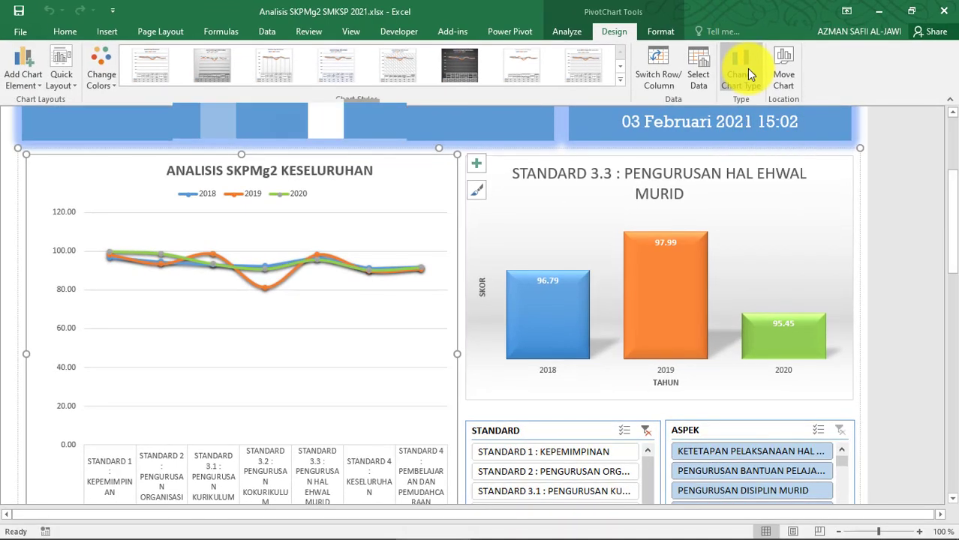
click(743, 72)
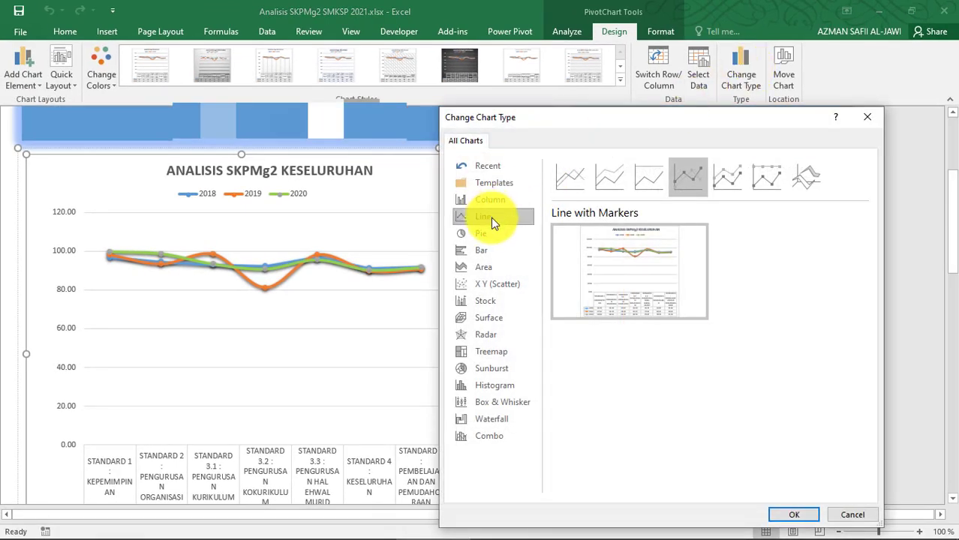
key(Escape)
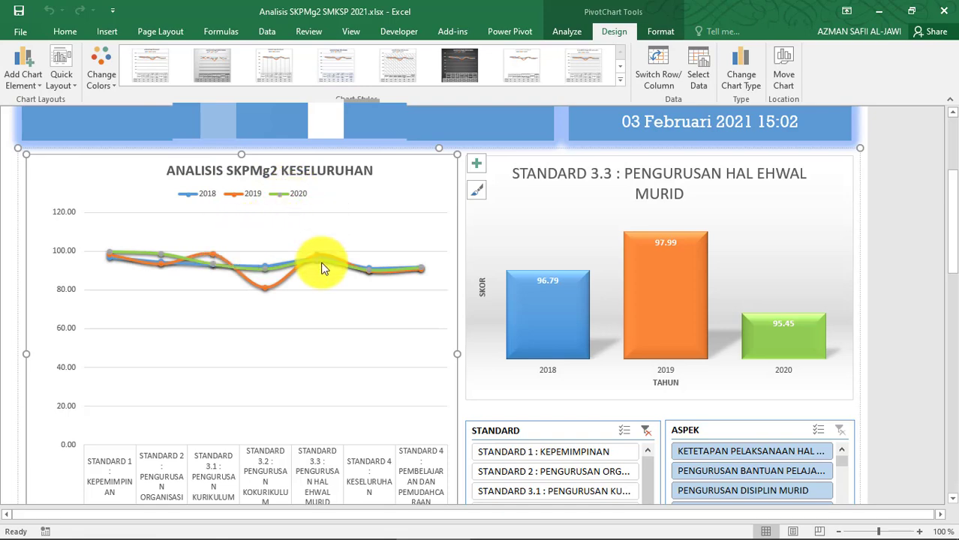
Examine the yearly lines in the ANALISIS SKPMg2 KESELURUHAN chart and the columns in the neighbouring STANDARD 3.3 chart
scroll(311, 288, up, 2)
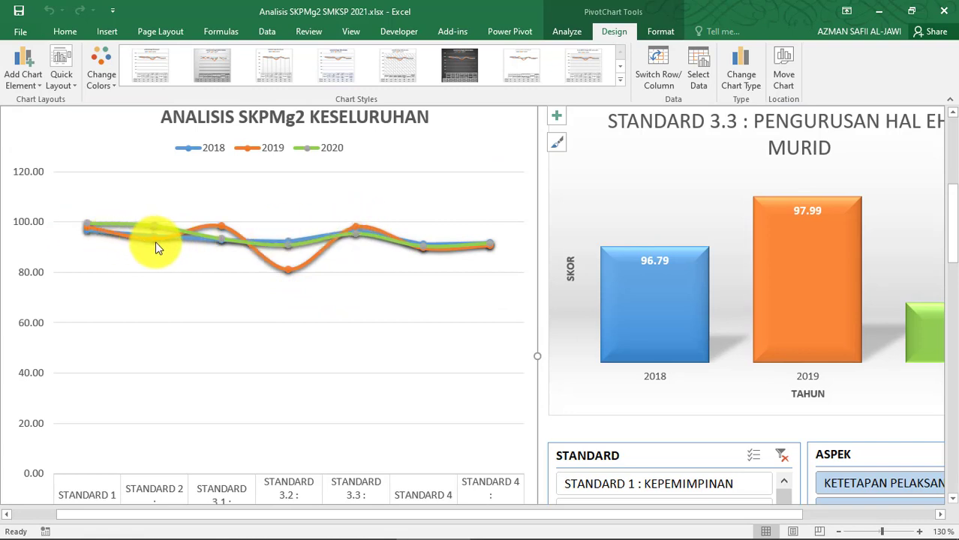
mouse_move(147, 223)
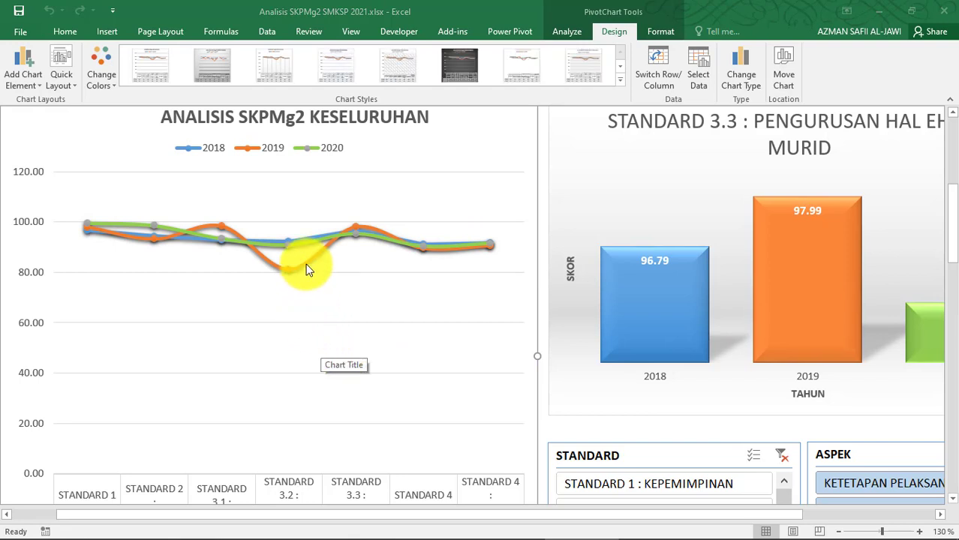
mouse_move(306, 263)
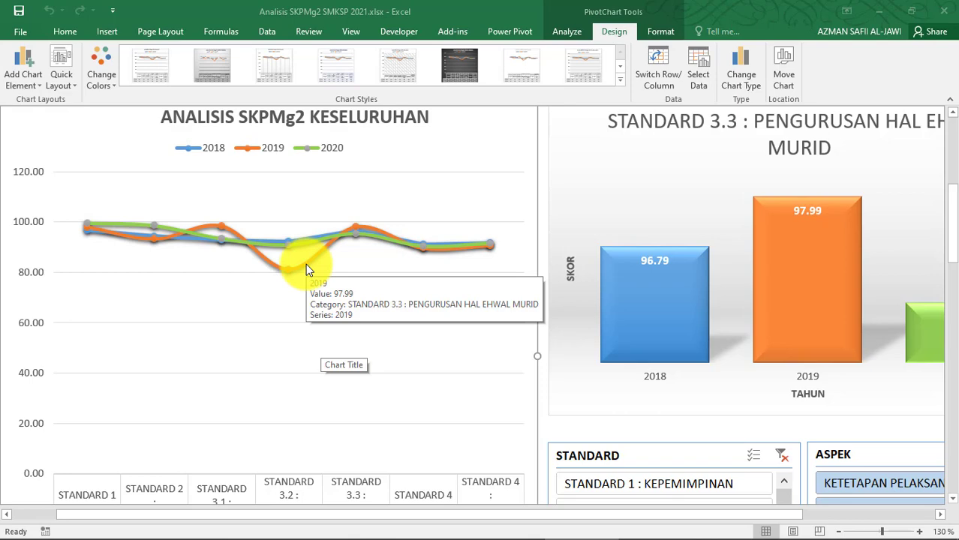
drag(348, 515, 487, 514)
scroll(875, 318, up, 2)
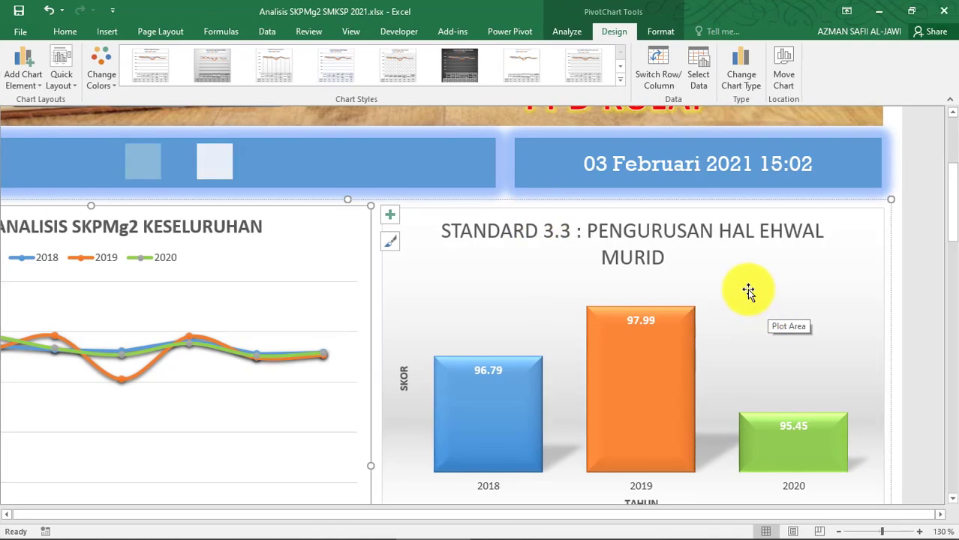
scroll(746, 292, down, 2)
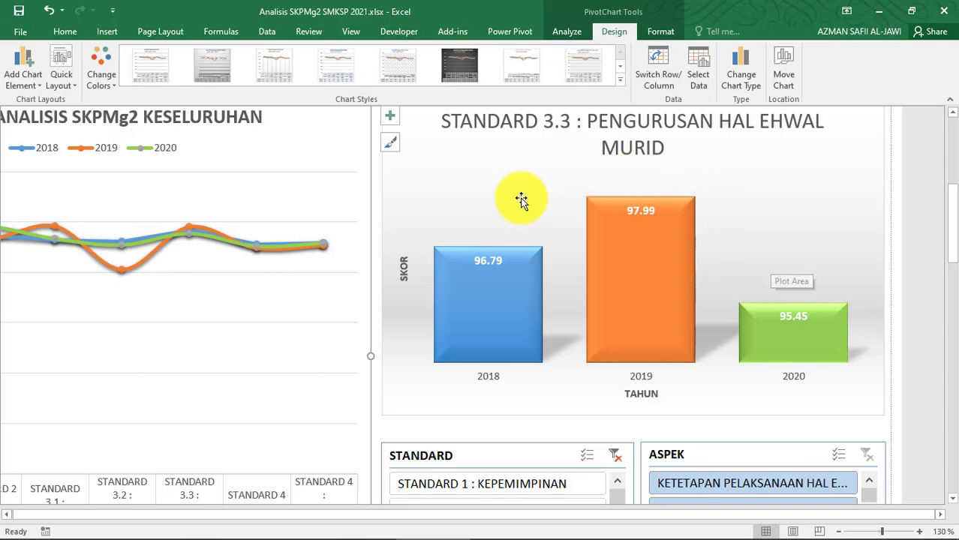
scroll(708, 199, up, 1)
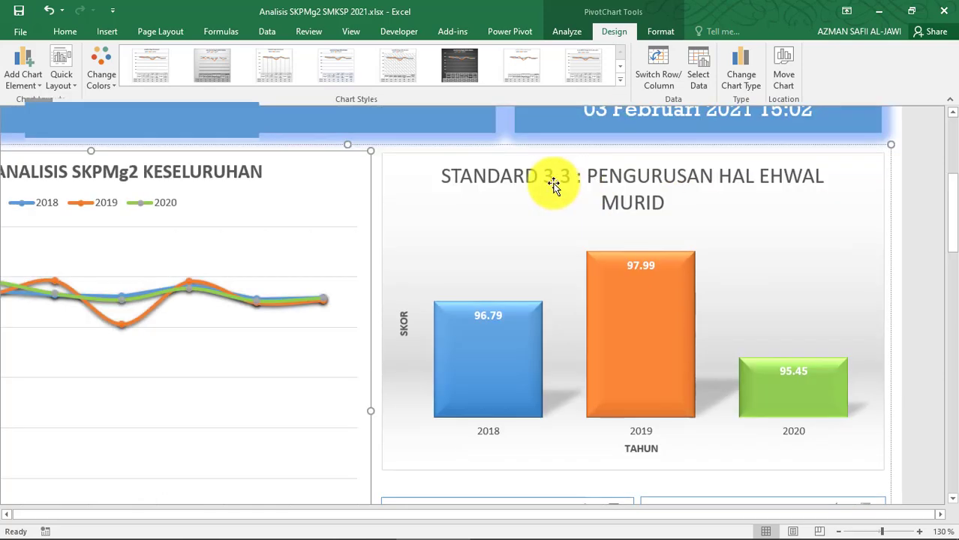
Set the STANDARD slicer to hide items with no data
scroll(483, 239, down, 5)
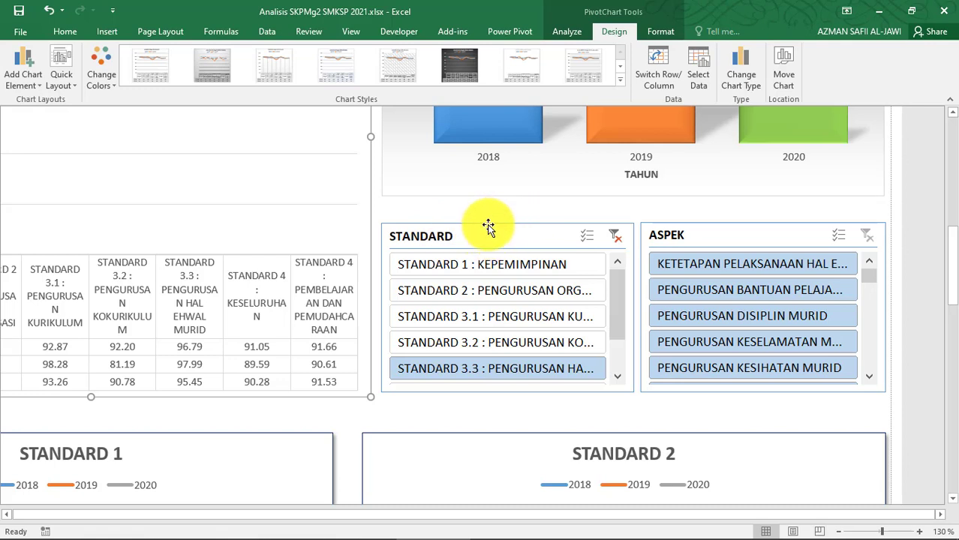
click(487, 224)
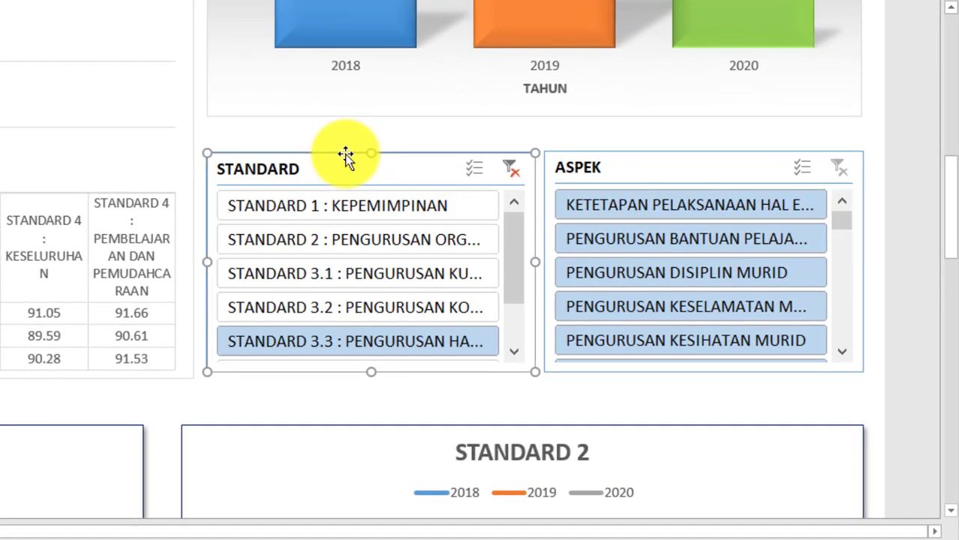
right_click(345, 156)
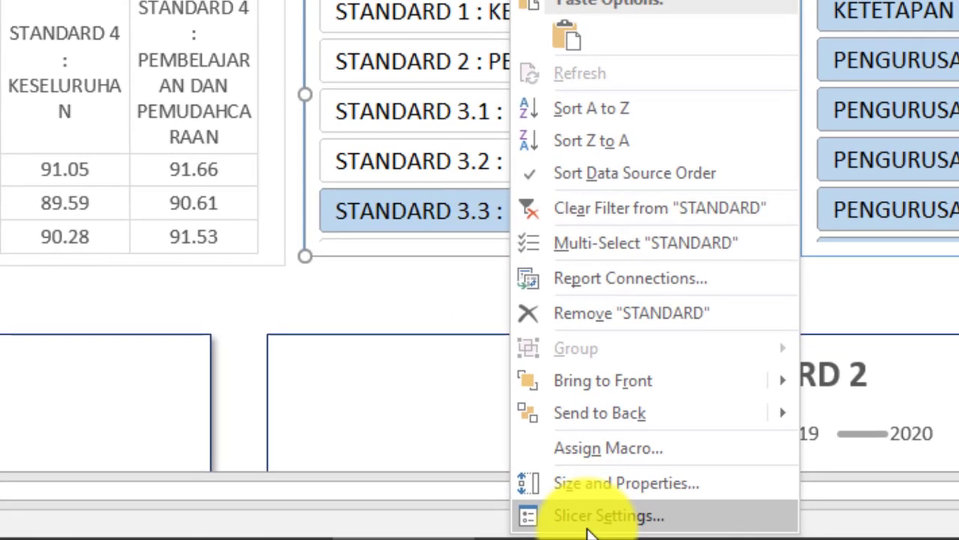
click(588, 530)
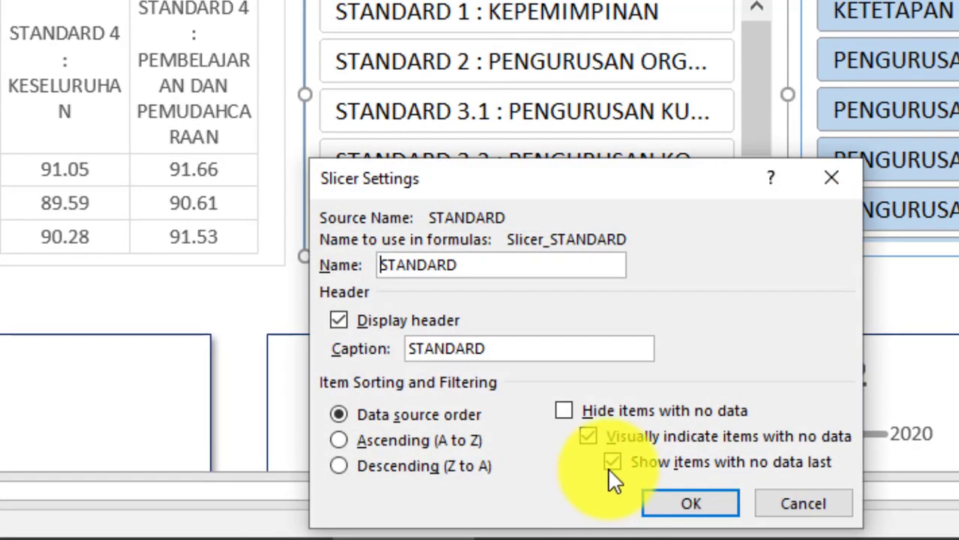
click(564, 411)
click(690, 504)
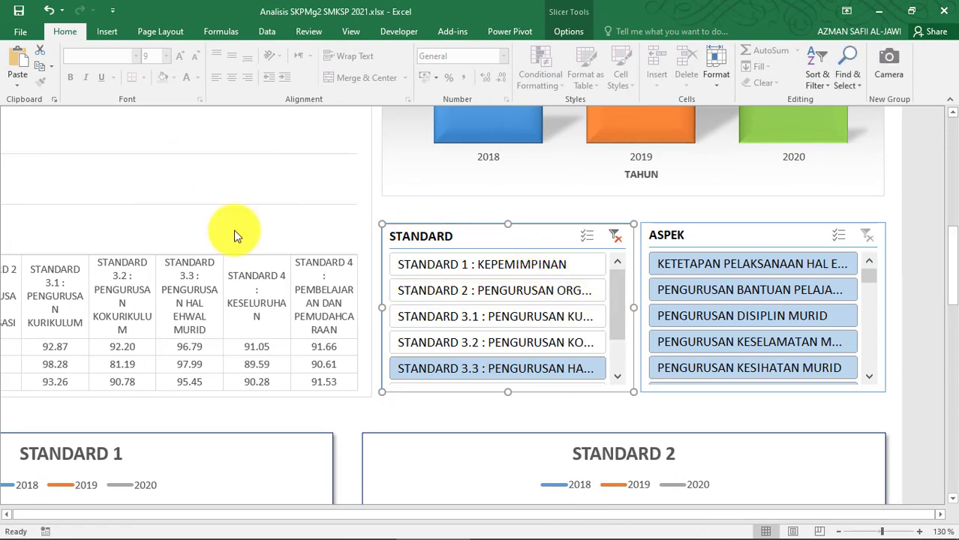
Filter the dashboard to STANDARD 1 : KEPEMIMPINAN and set the ASPEK slicer to hide items with no data
click(742, 227)
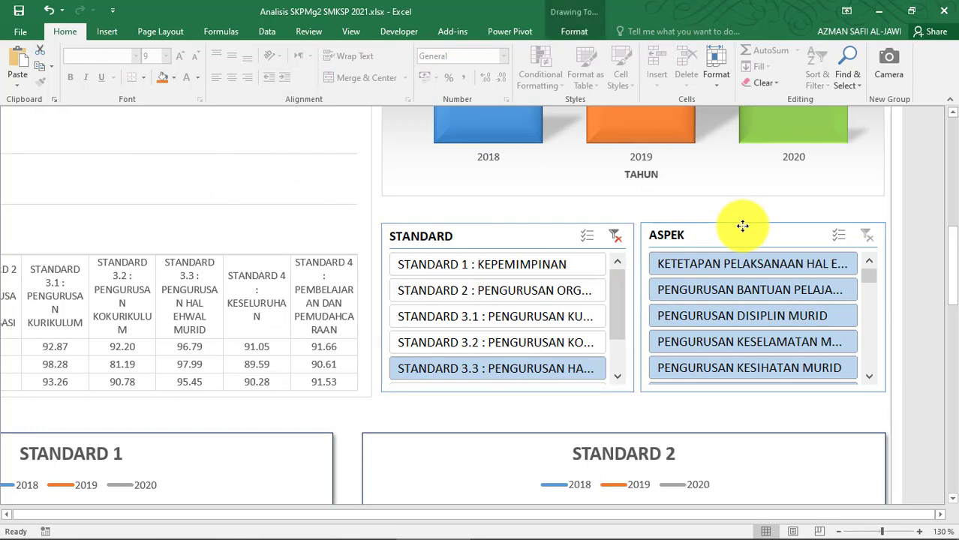
click(511, 265)
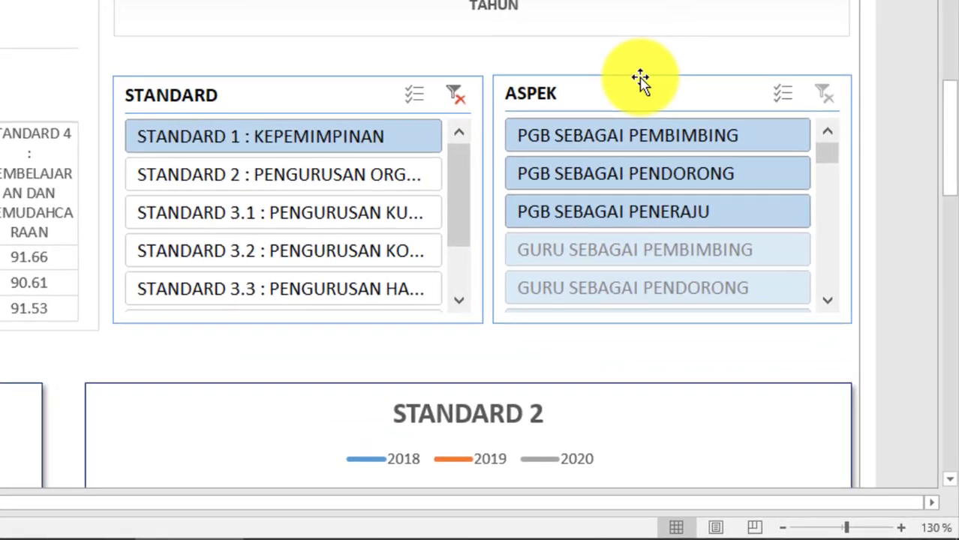
click(741, 224)
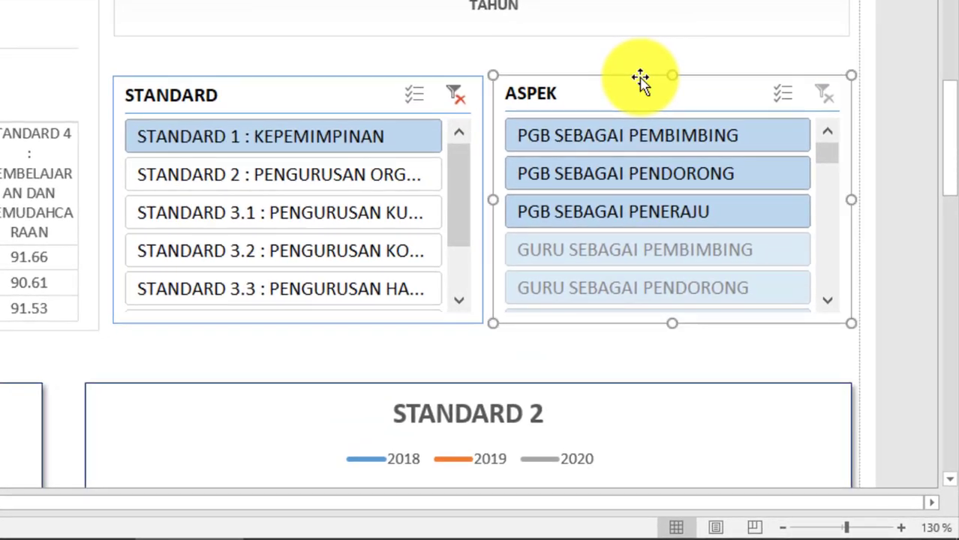
right_click(640, 81)
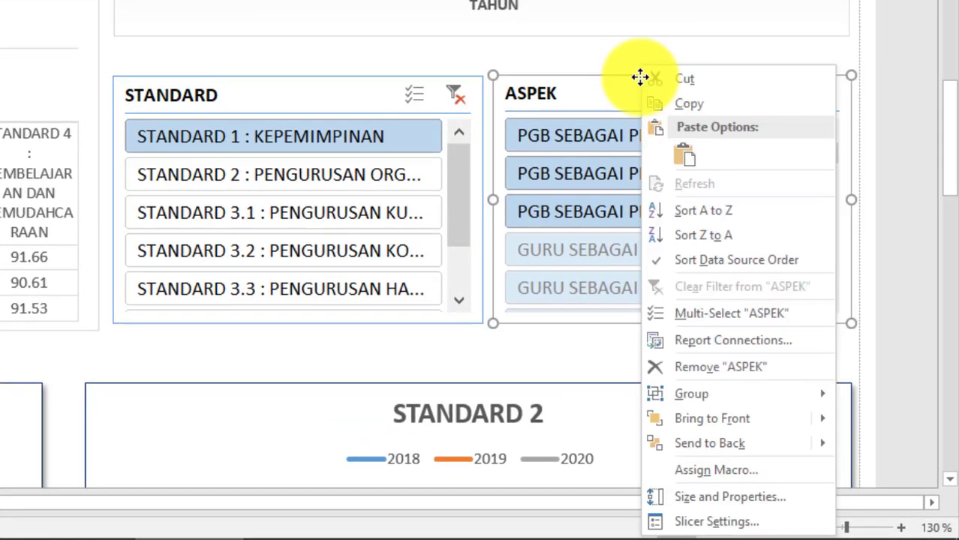
click(732, 523)
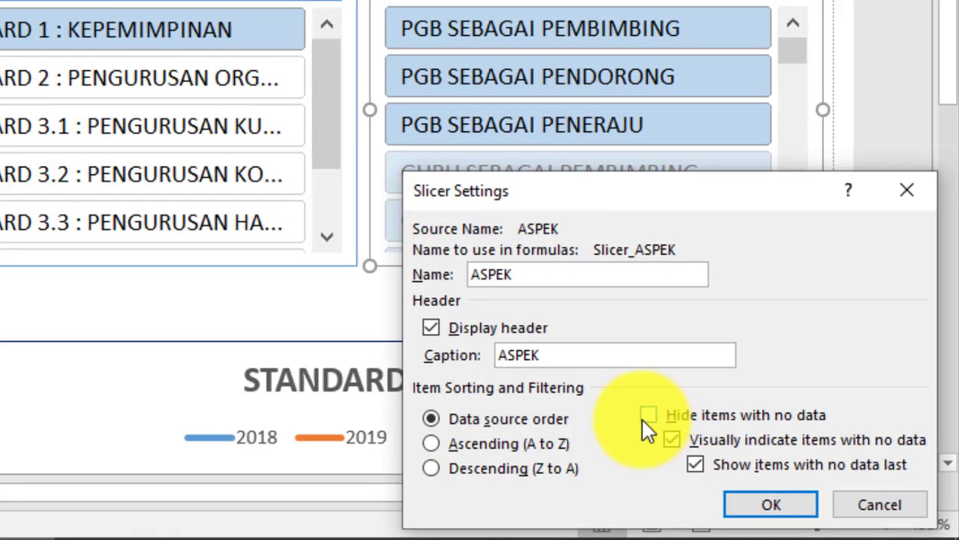
click(647, 417)
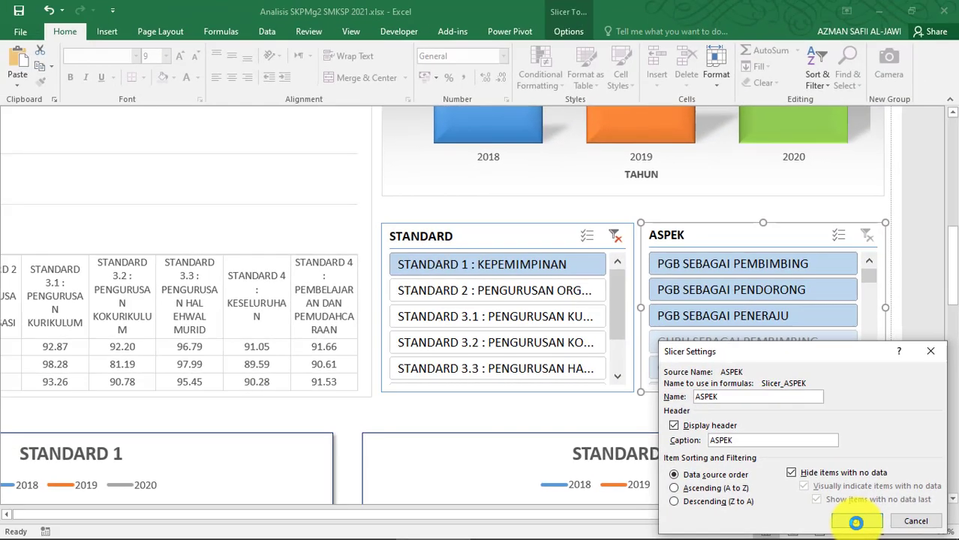
click(856, 522)
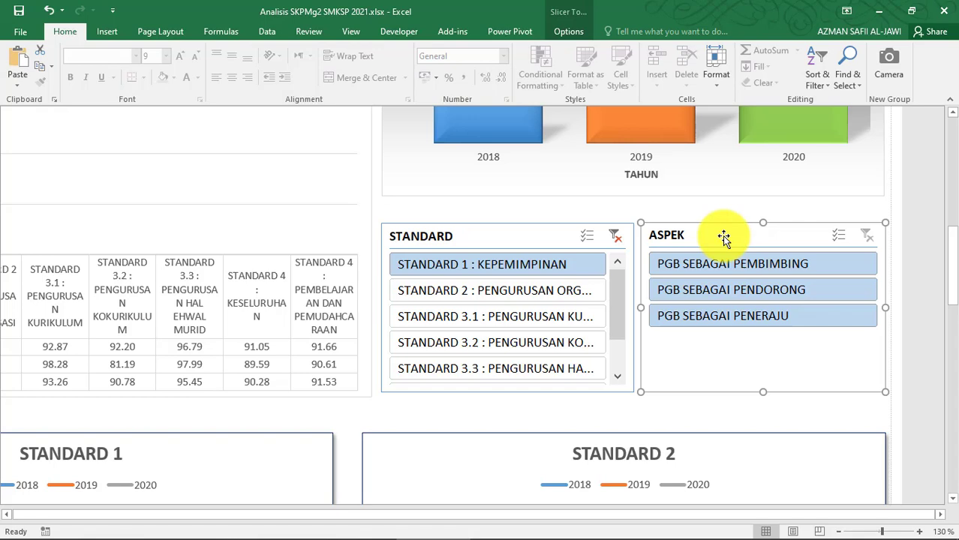
Filter the STANDARD slicer by STANDARD 2, 3.1, 3.2 and 3.3 in turn to check the ASPEK items for each
click(493, 295)
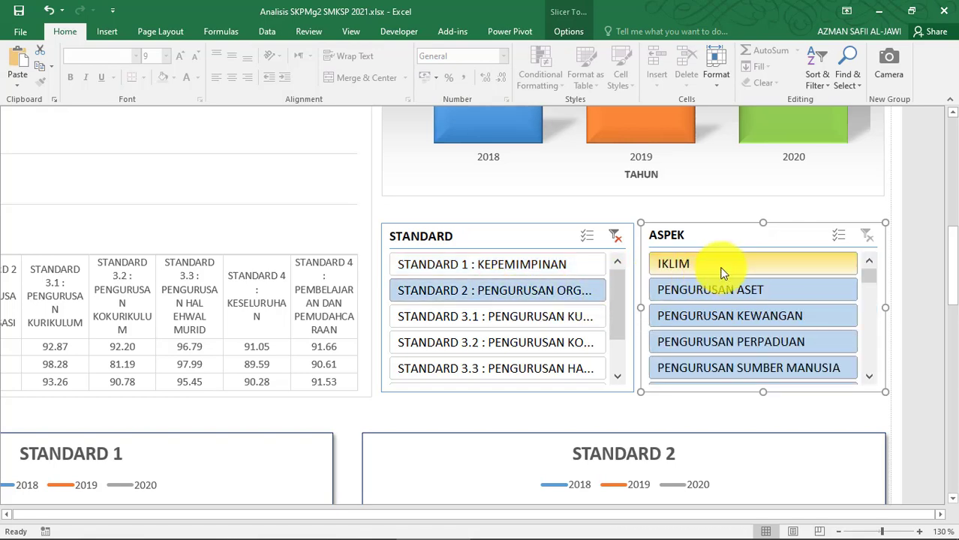
mouse_move(876, 278)
mouse_down()
mouse_move(877, 332)
mouse_move(874, 277)
mouse_up()
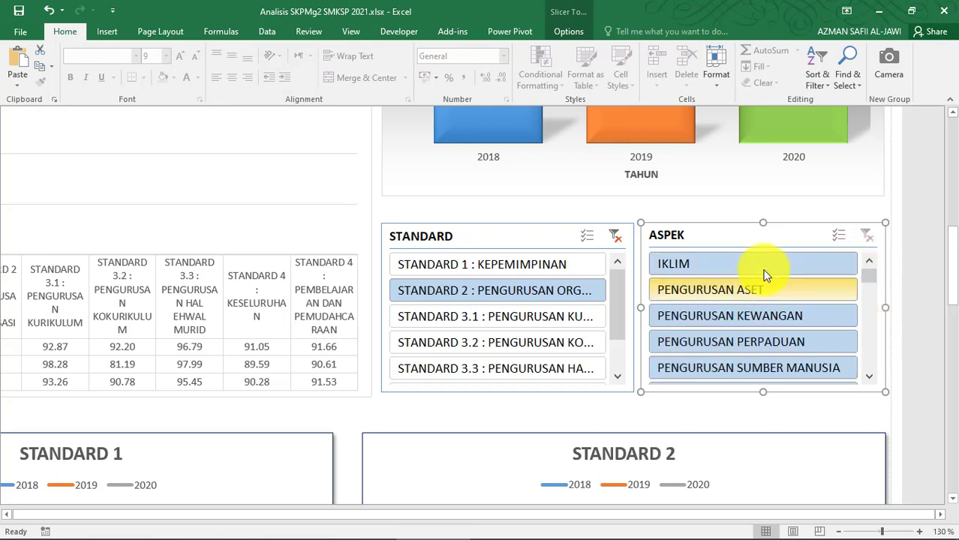
click(493, 313)
click(496, 341)
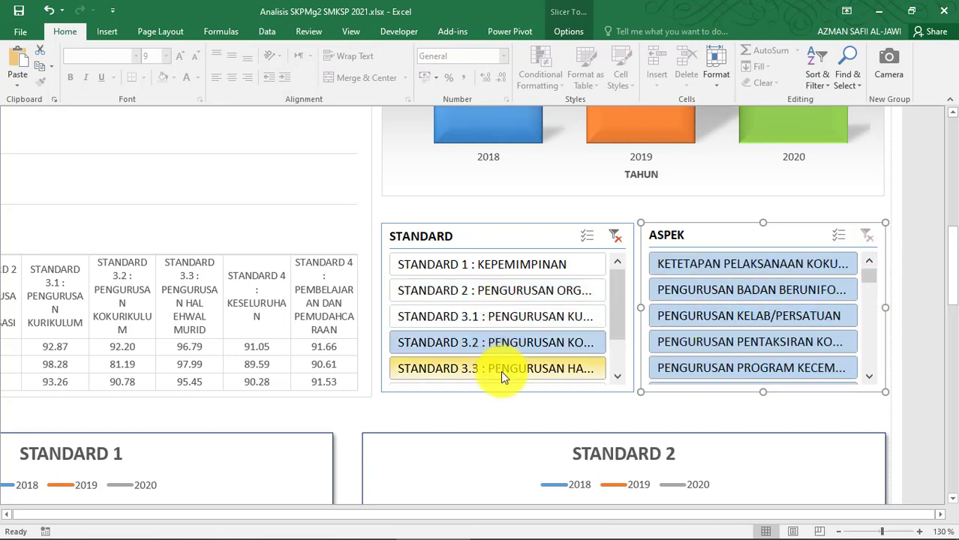
click(501, 368)
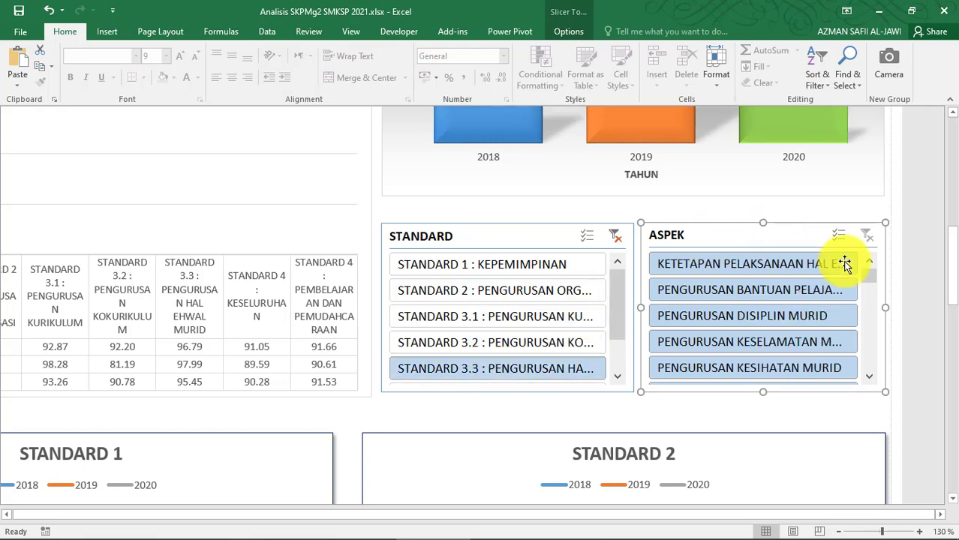
Filter the dashboard to STANDARD 1 : KEPEMIMPINAN and review its yearly score chart
drag(950, 290, 944, 262)
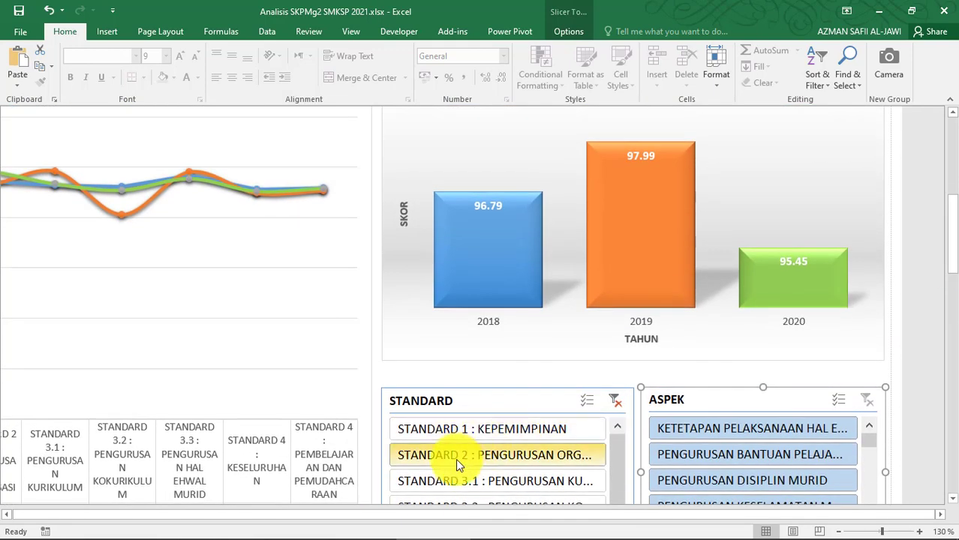
click(457, 433)
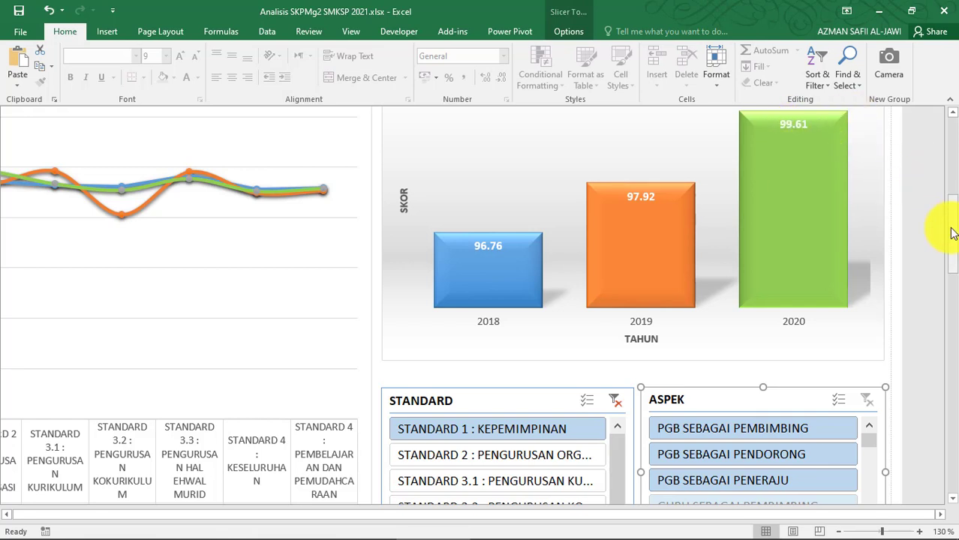
drag(952, 233, 948, 208)
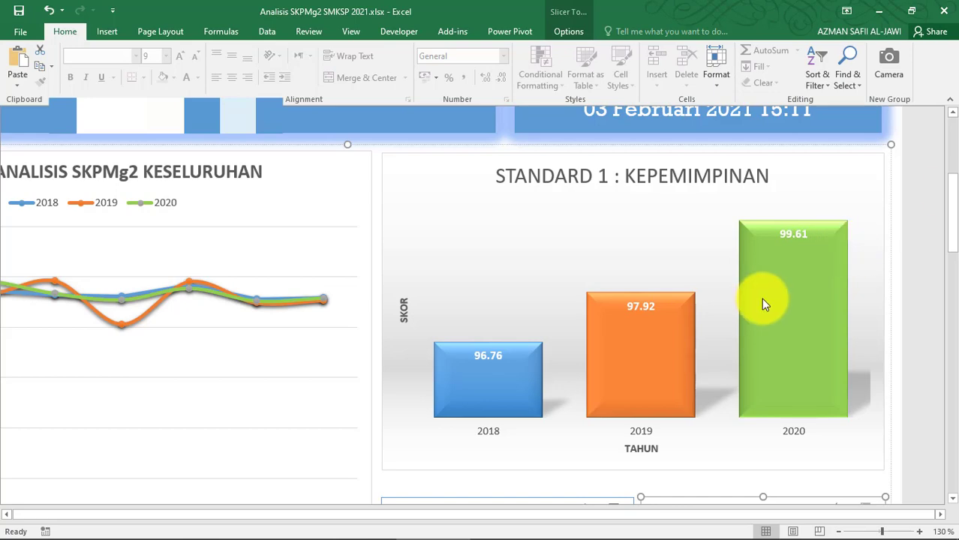
Filter the dashboard to STANDARD 2 : PENGURUSAN ORGANISASI with the STANDARD slicer
scroll(763, 299, down, 4)
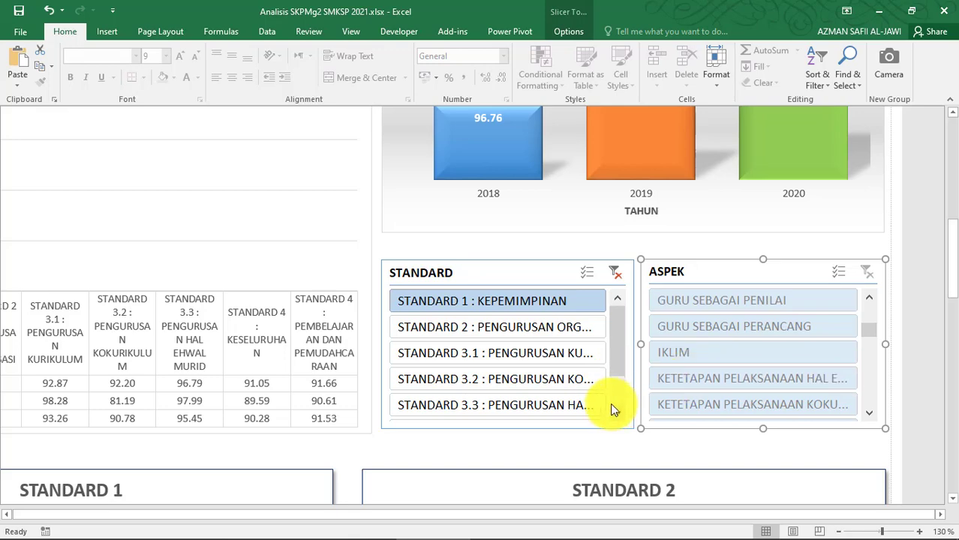
drag(952, 267, 952, 249)
scroll(917, 264, down, 1)
click(939, 285)
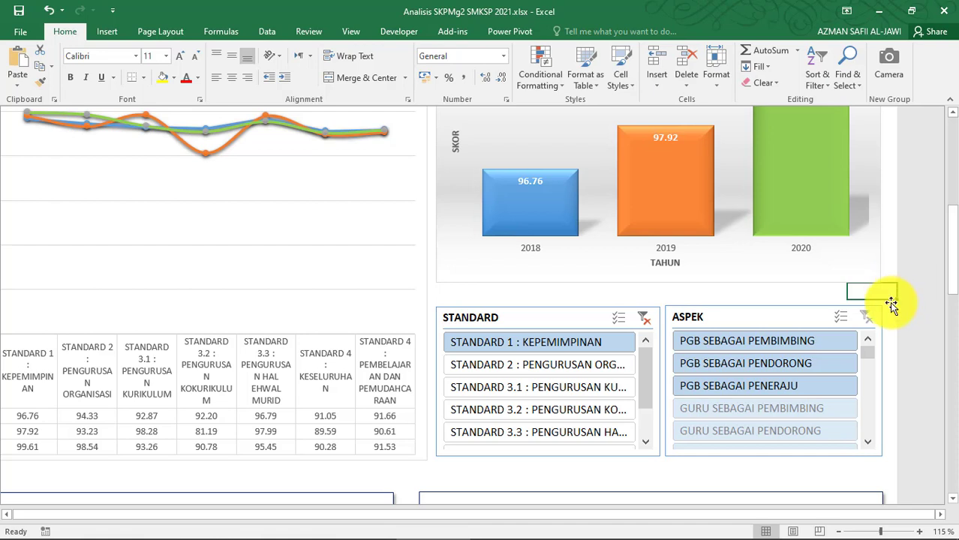
click(530, 373)
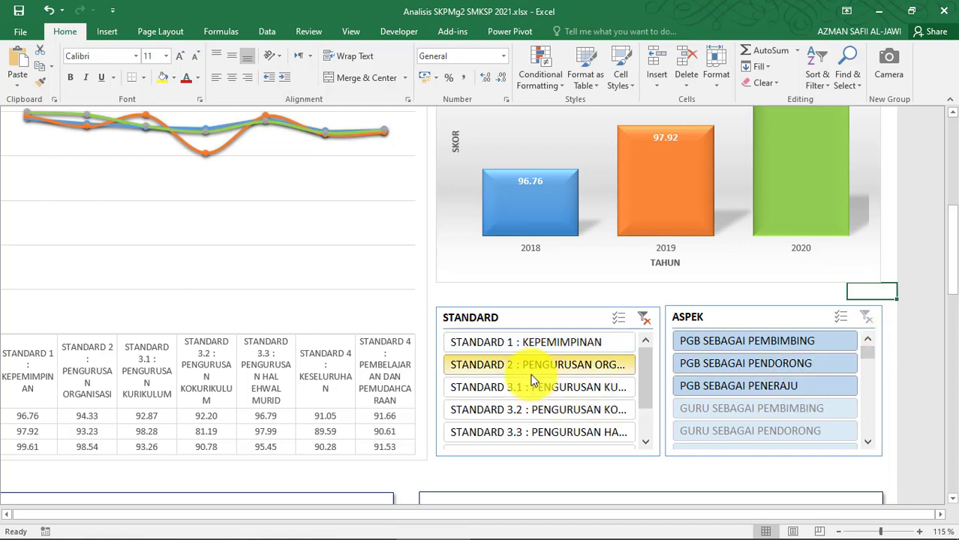
Set the ASPEK slicer to sort its items in ascending order (A to Z)
click(869, 354)
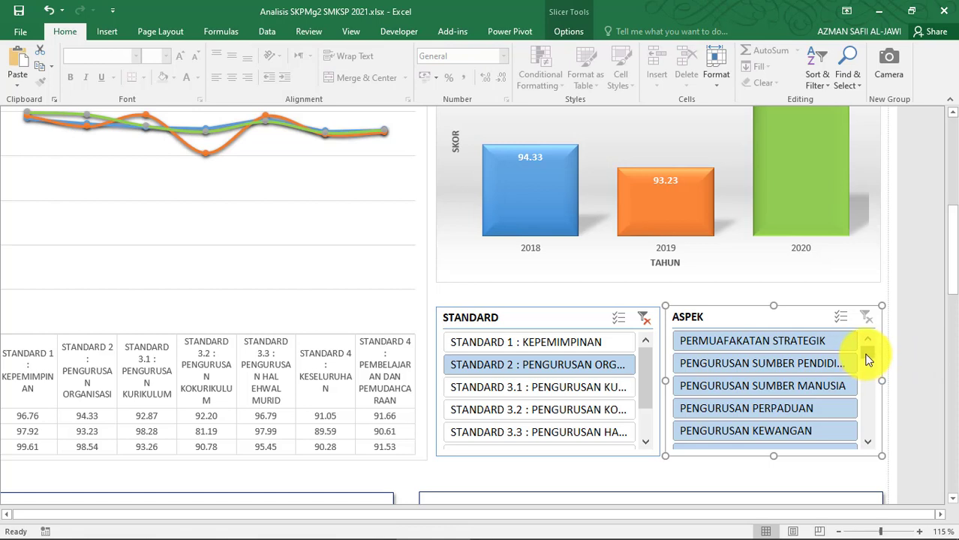
right_click(742, 309)
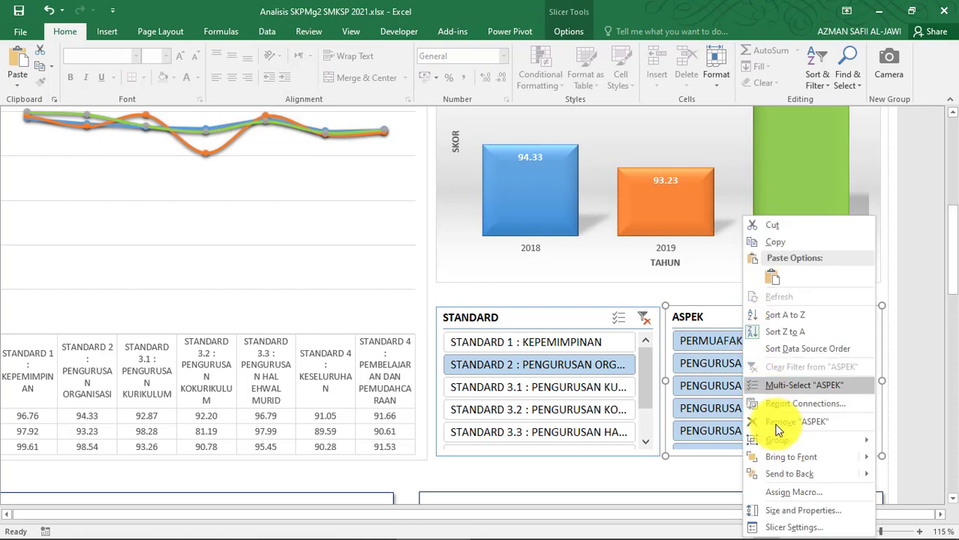
click(791, 528)
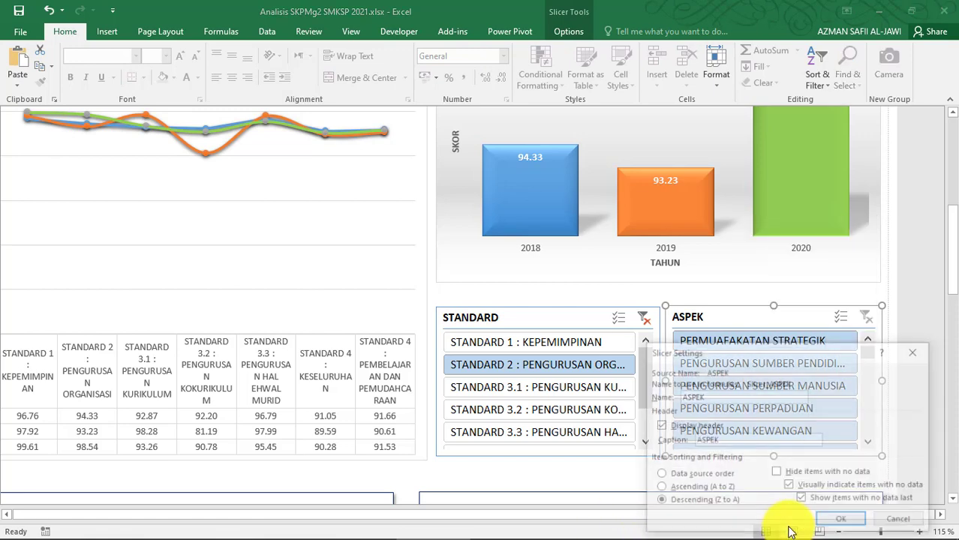
click(658, 501)
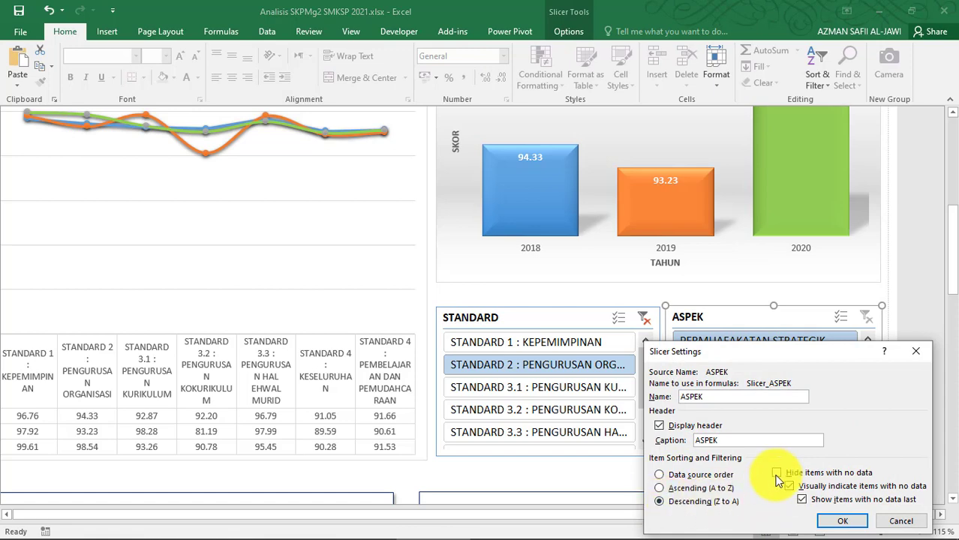
click(660, 488)
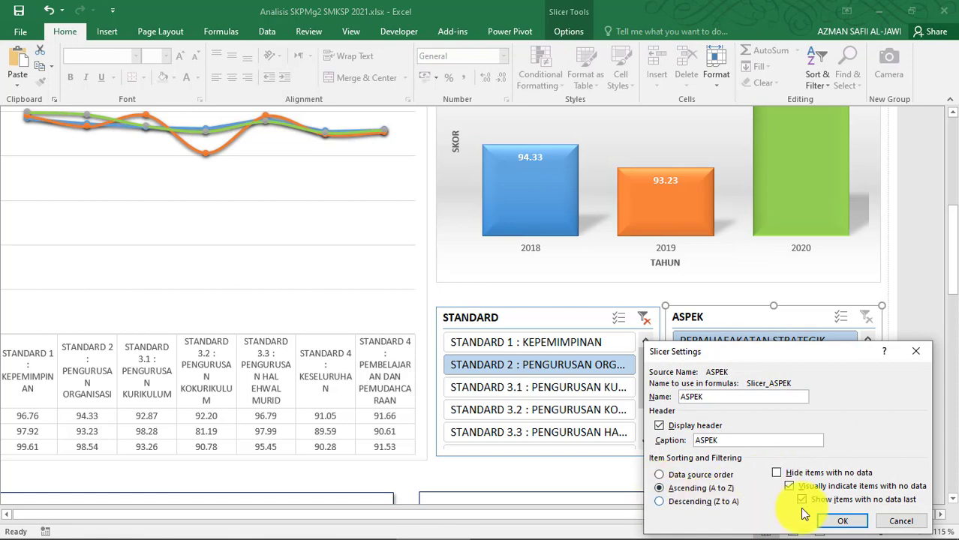
click(841, 520)
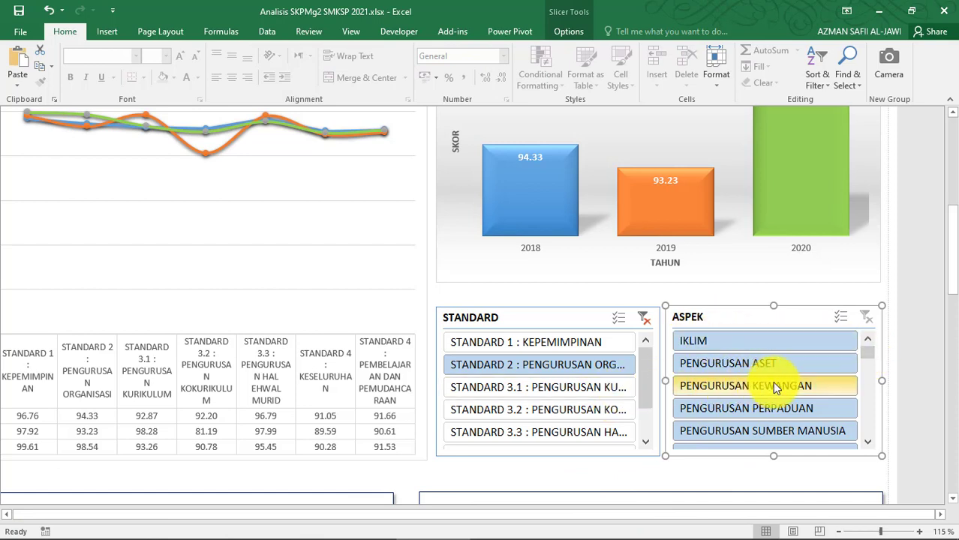
scroll(776, 385, down, 2)
scroll(777, 385, up, 2)
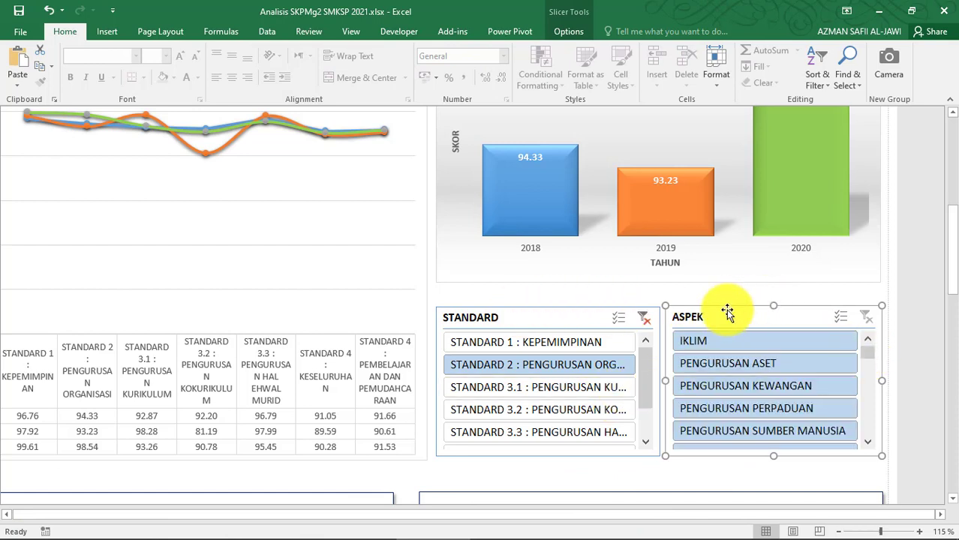
Check both pages of the dashboard in the print preview, then return to the sheet without printing
drag(954, 222, 953, 113)
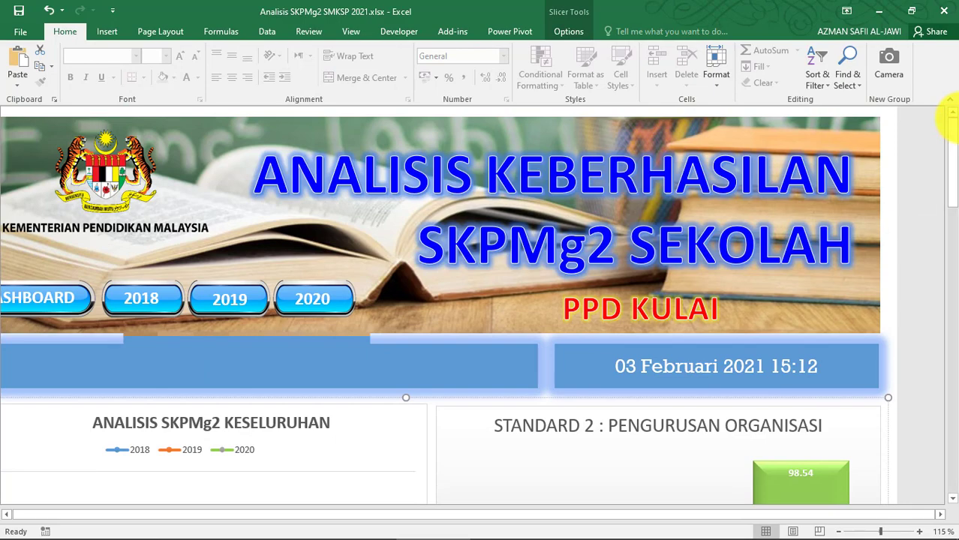
key(ctrl+p)
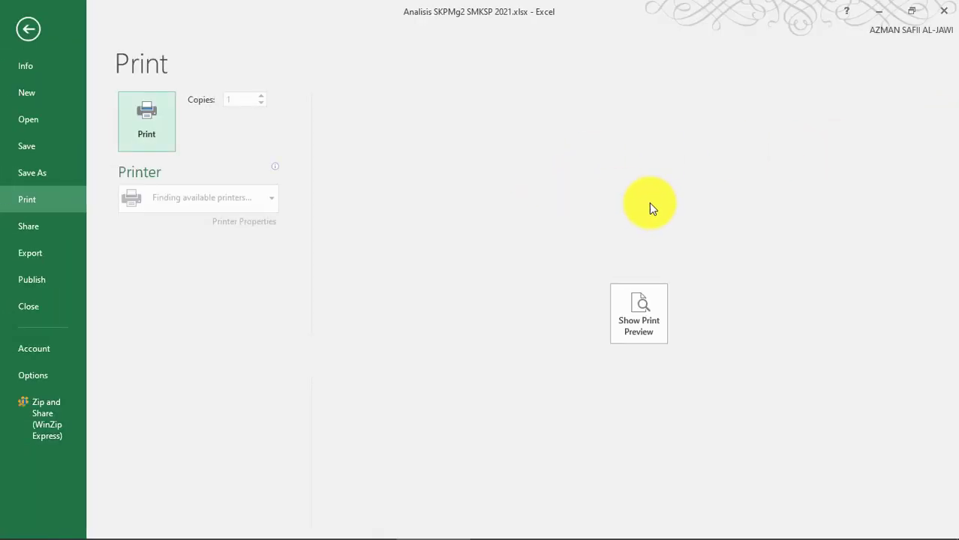
click(638, 311)
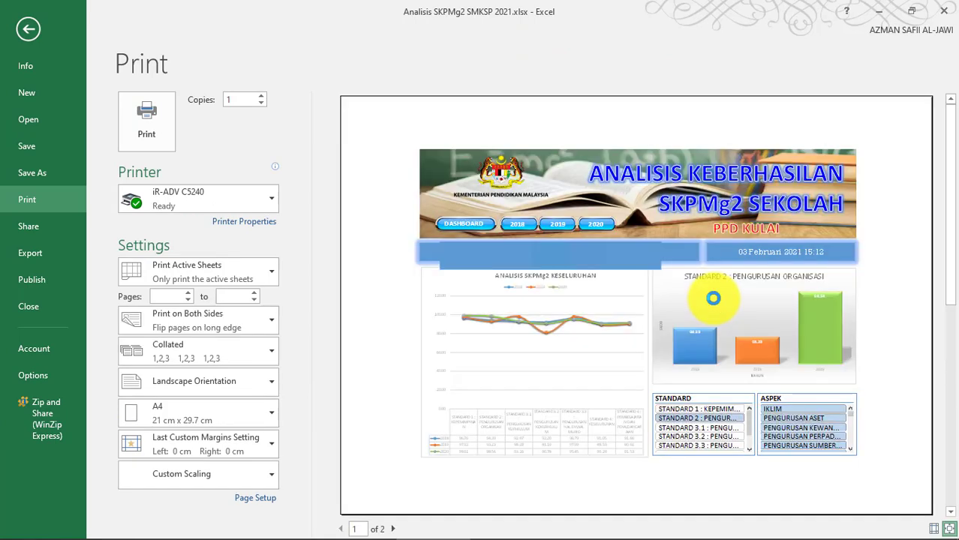
scroll(952, 188, down, 1)
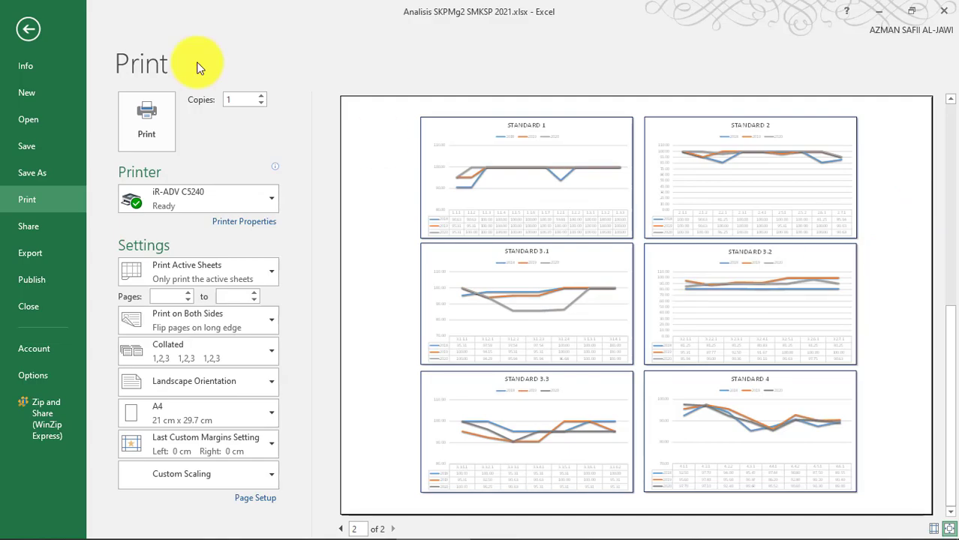
key(Escape)
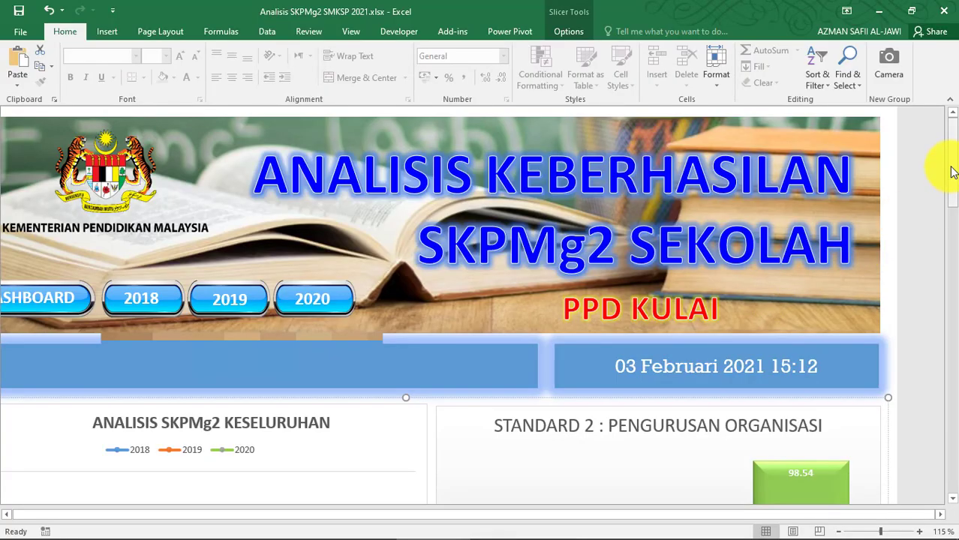
Compare the STANDARD 1 line chart with the ANALISIS SKPMg2 KESELURUHAN pivot chart
drag(952, 171, 948, 312)
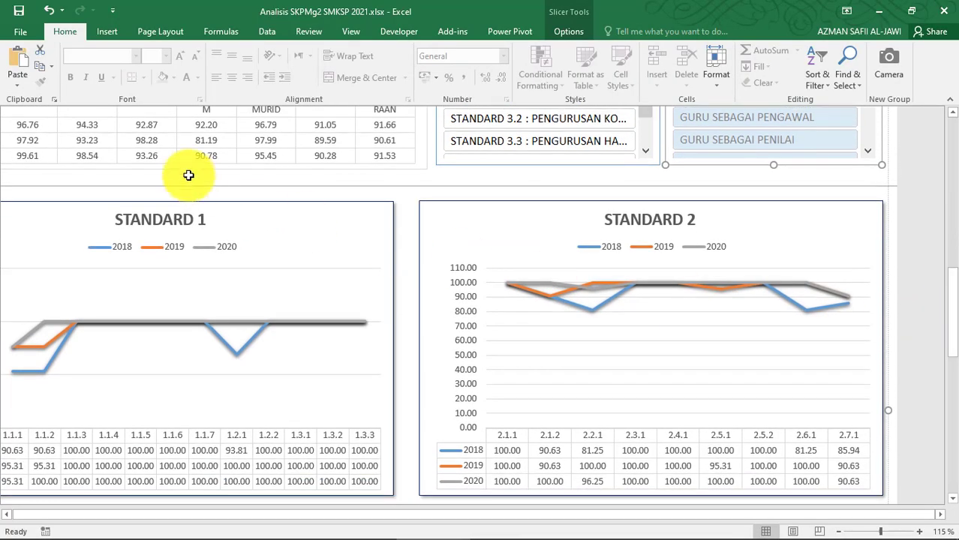
click(117, 206)
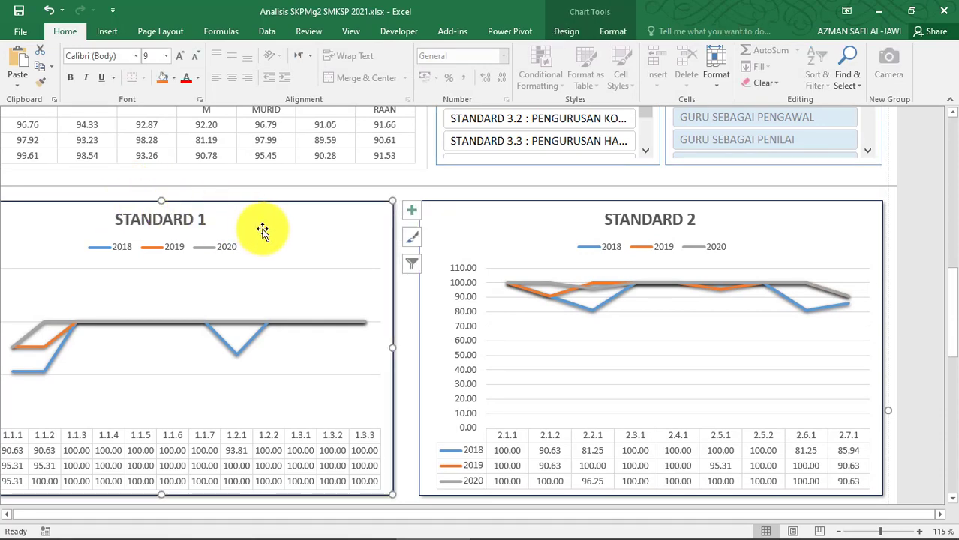
drag(950, 311, 944, 252)
scroll(396, 296, up, 2)
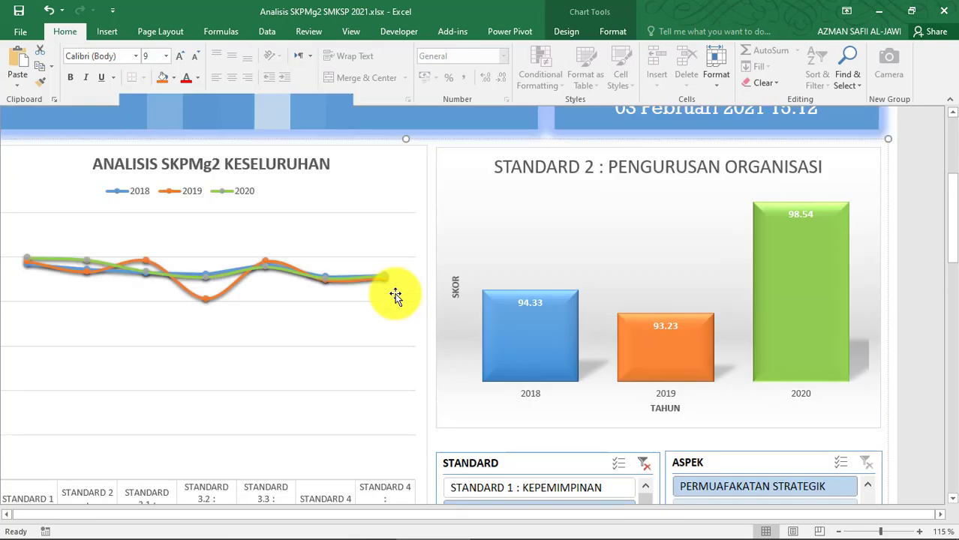
click(258, 148)
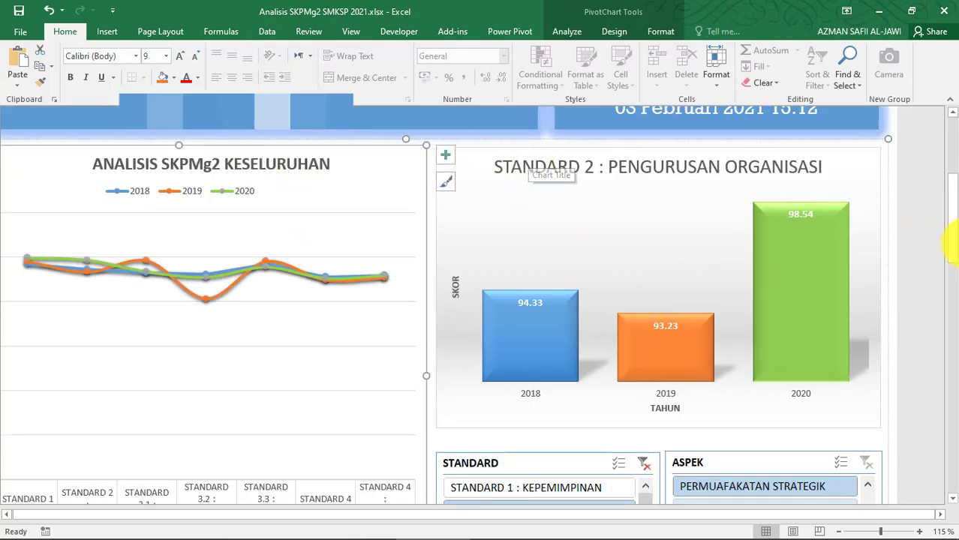
Filter the dashboard to STANDARD 1 : KEPEMIMPINAN and check the STANDARD 1 line chart and the overall analysis table
drag(947, 210, 779, 221)
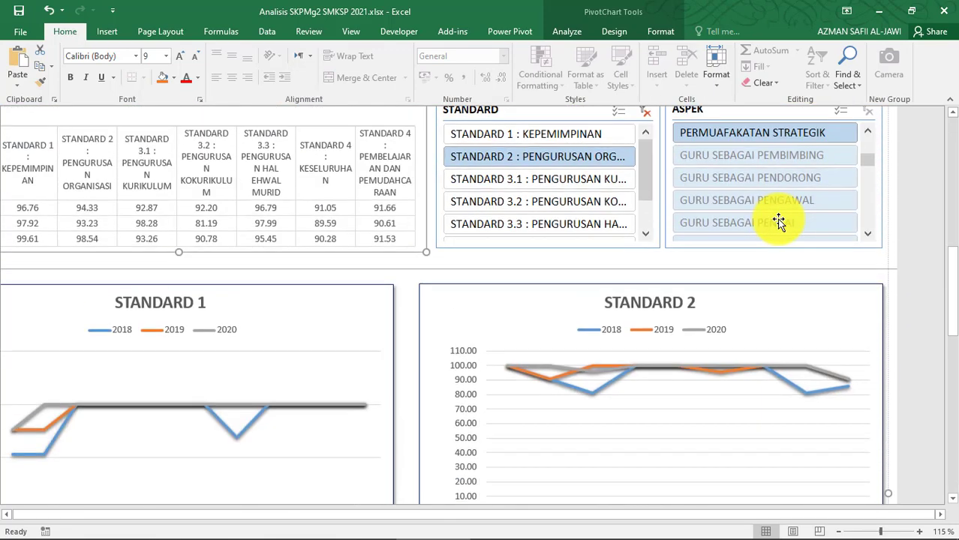
click(494, 153)
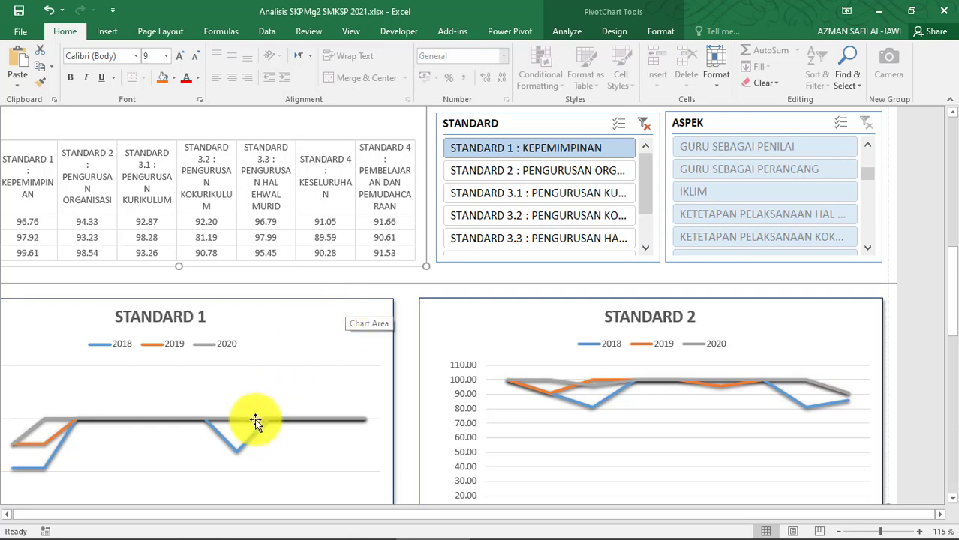
scroll(270, 411, down, 2)
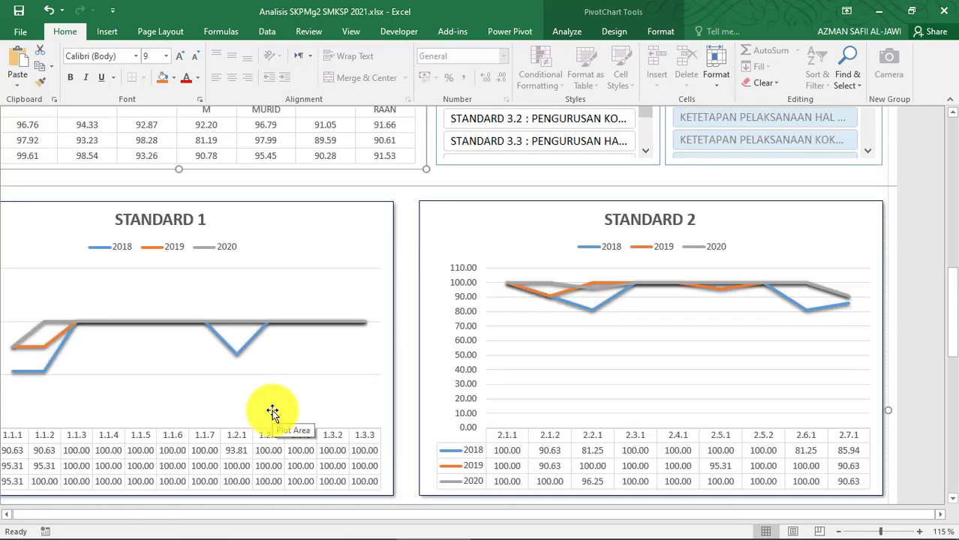
drag(617, 516, 409, 537)
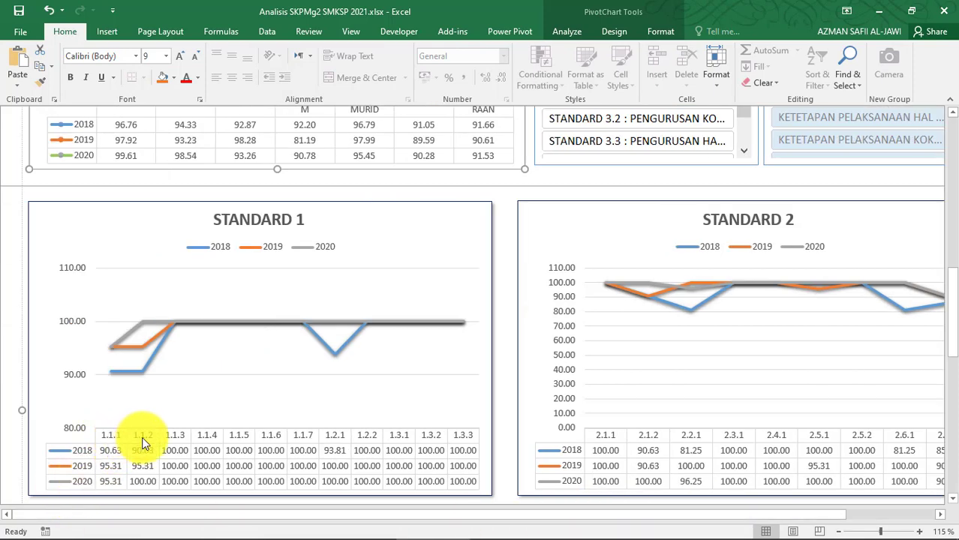
scroll(252, 311, up, 4)
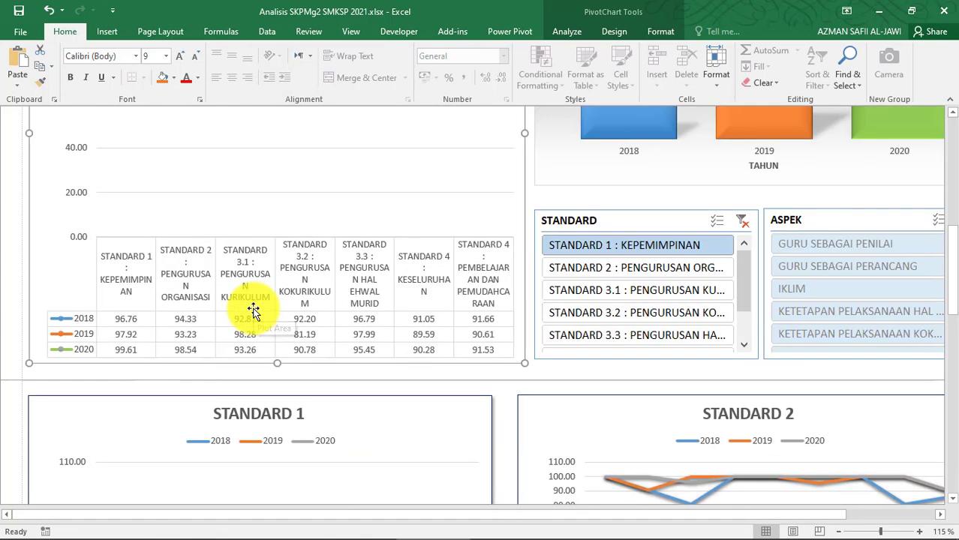
scroll(252, 311, up, 2)
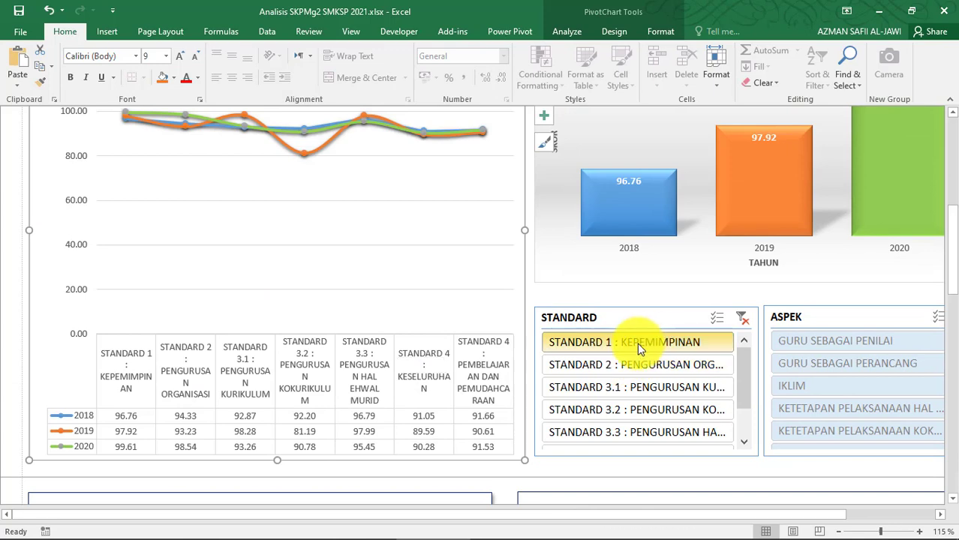
Filter the ASPEK slicer to PGB SEBAGAI PEMBIMBING and review its yearly scores alongside the STANDARD 1 line chart
drag(740, 517, 826, 504)
click(867, 347)
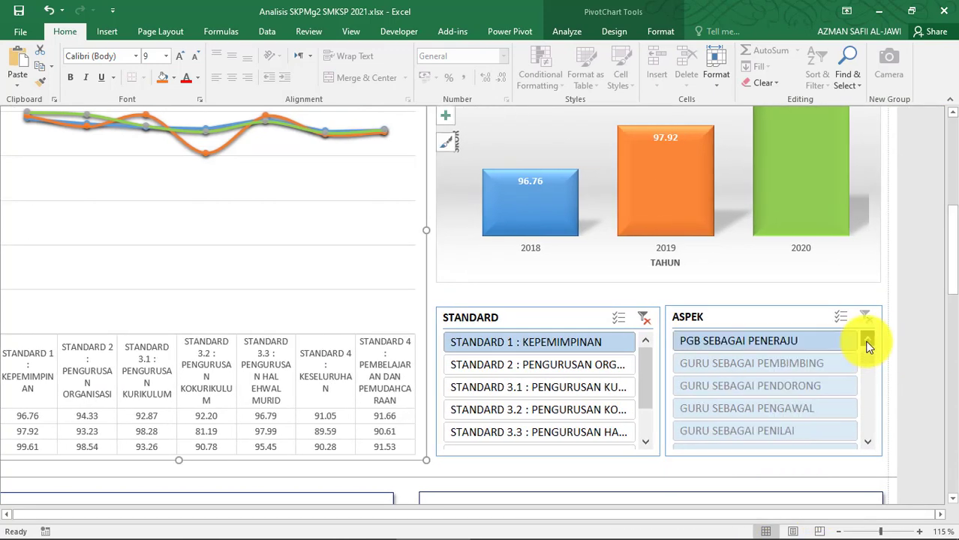
click(867, 344)
click(866, 344)
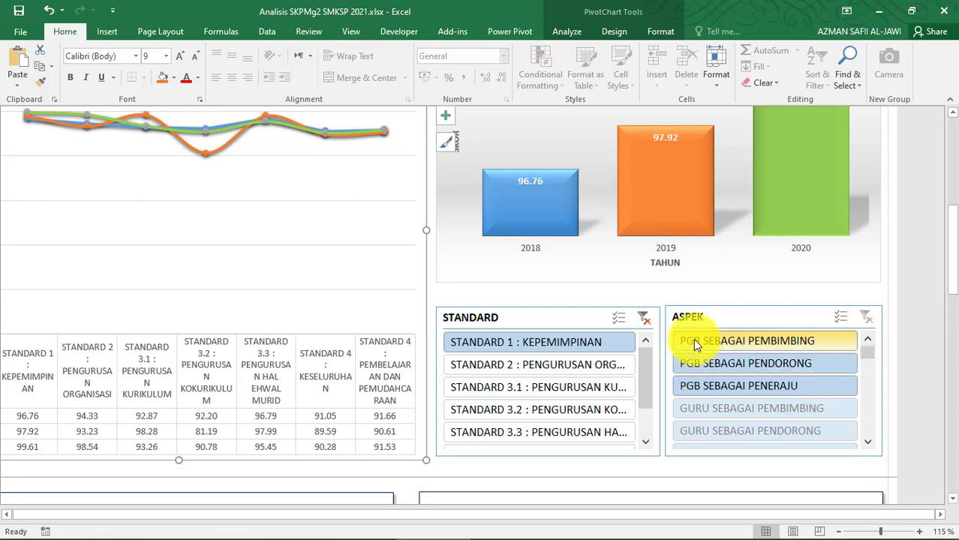
click(718, 340)
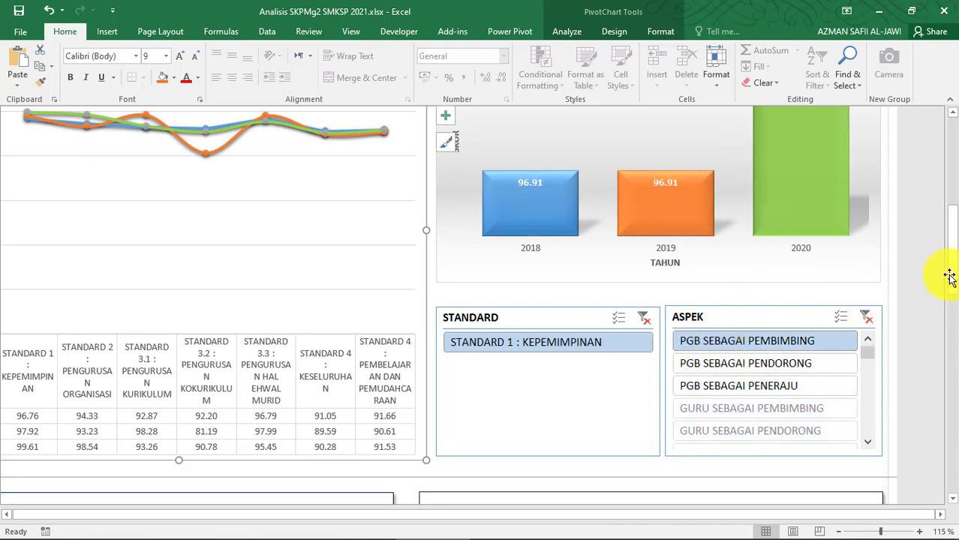
drag(950, 272, 952, 242)
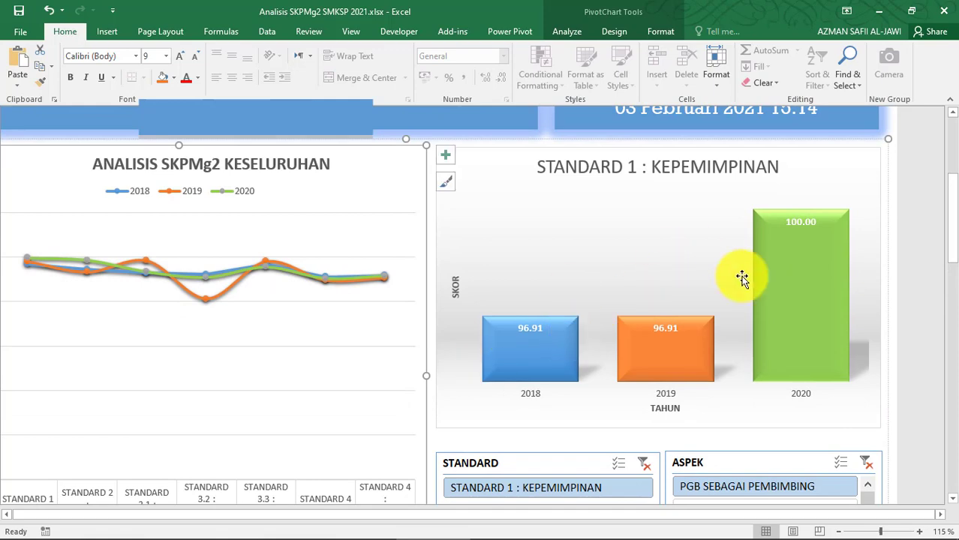
drag(947, 199, 949, 315)
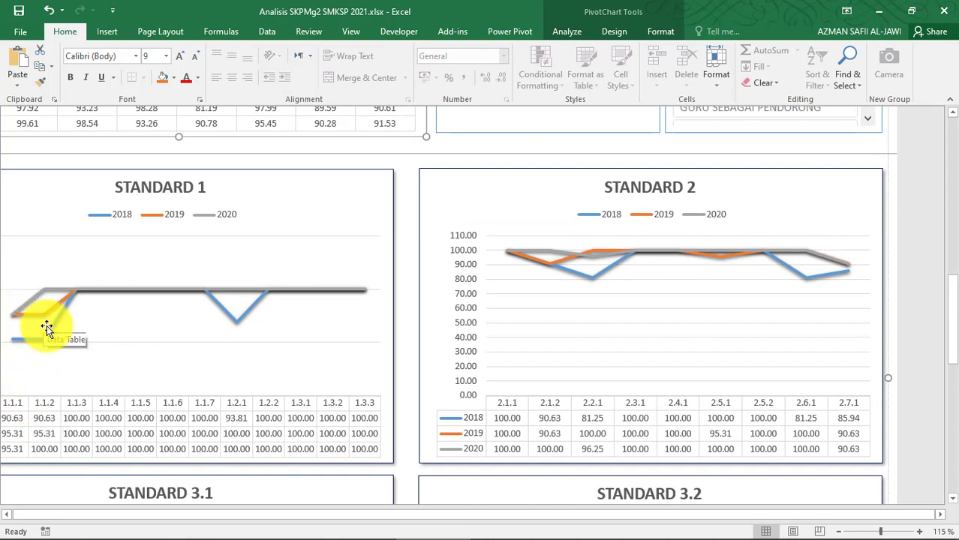
drag(157, 514, 141, 516)
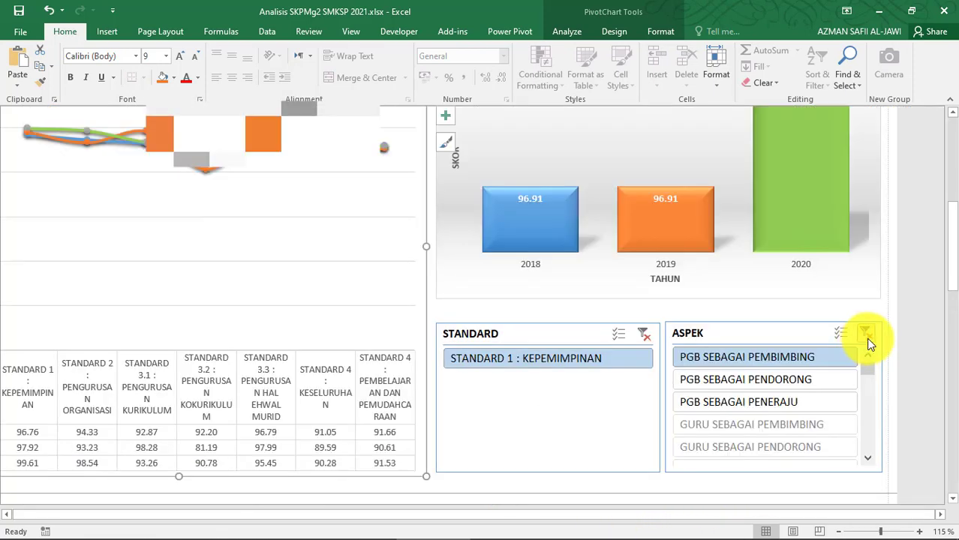
Clear the filters from both the ASPEK and STANDARD slicers
click(865, 333)
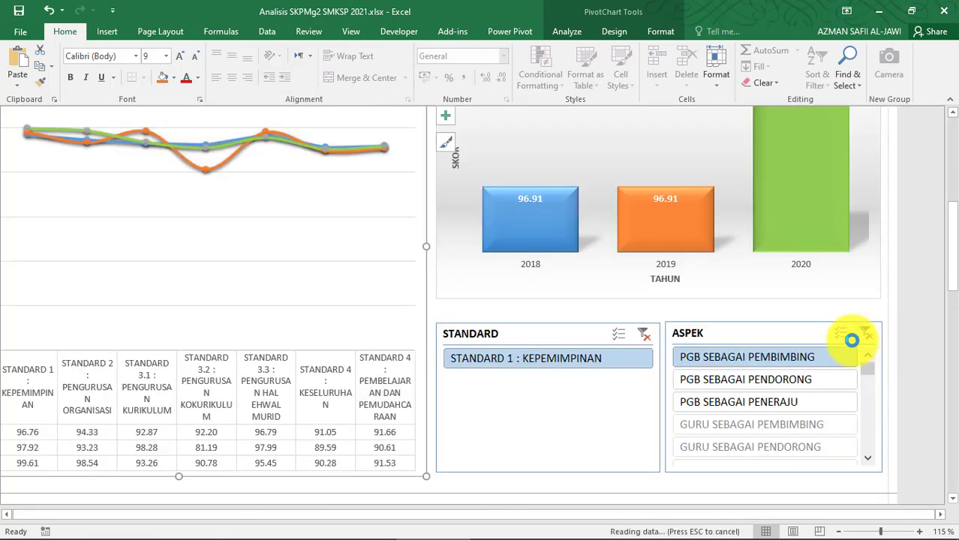
click(644, 334)
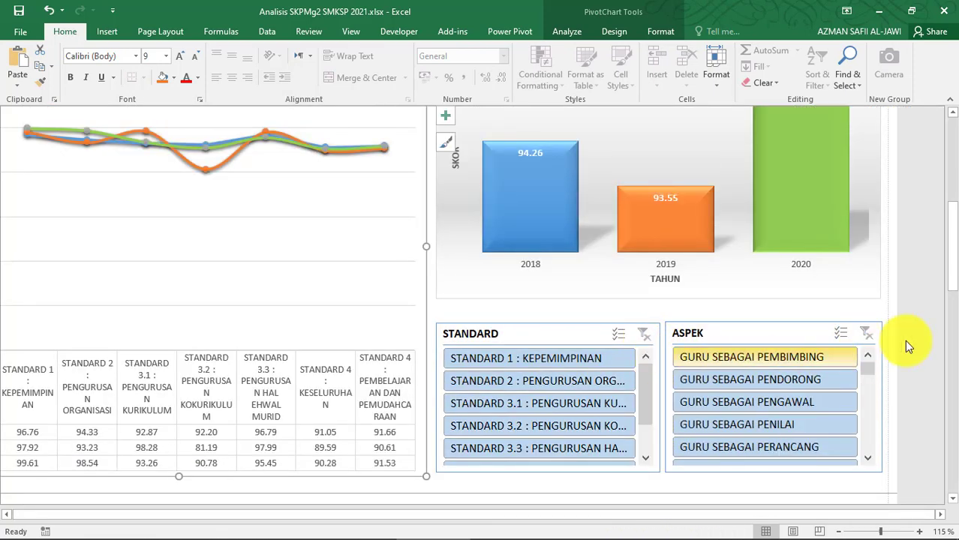
drag(952, 251, 954, 257)
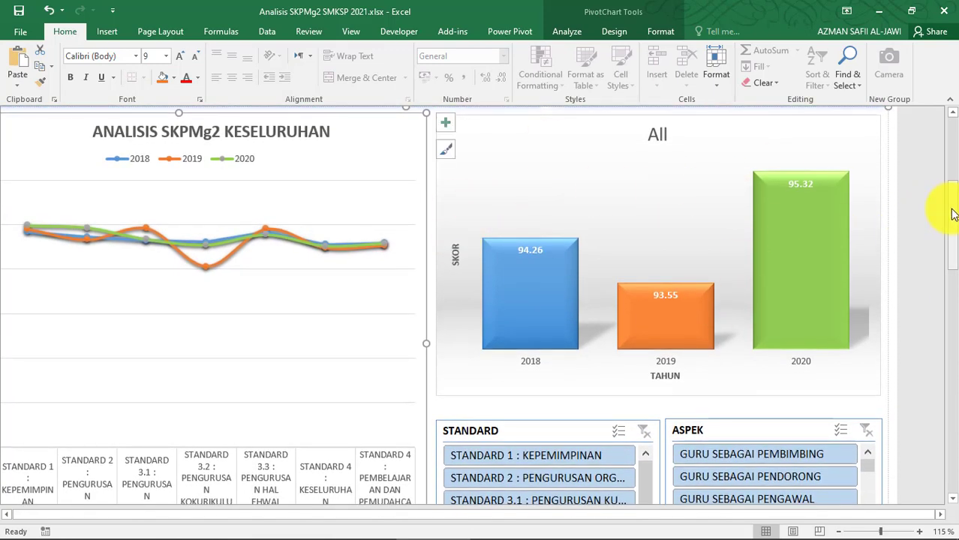
Examine the yearly data points for items 1.1.1 to 1.3.3 in the STANDARD 1 line chart
drag(950, 209, 950, 349)
drag(635, 516, 537, 517)
scroll(263, 435, up, 3)
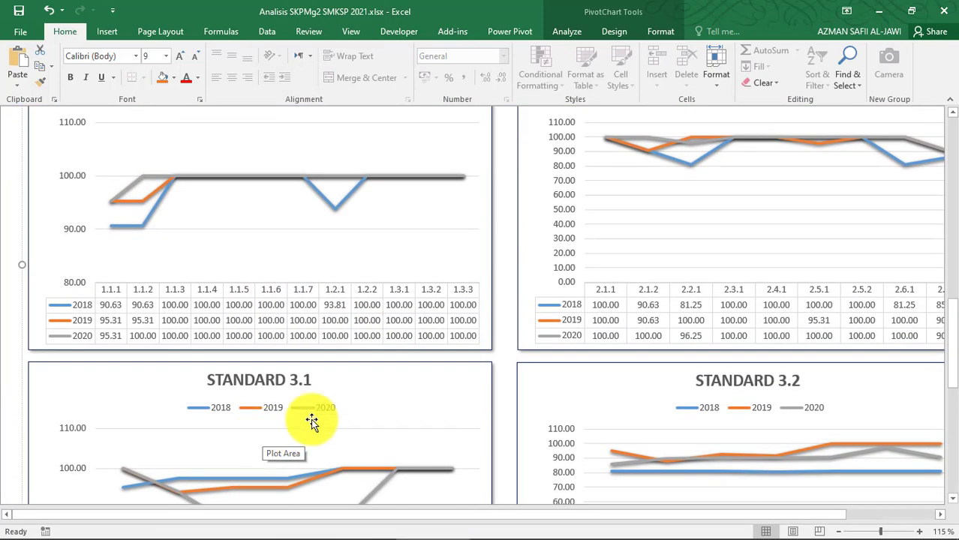
scroll(316, 422, up, 3)
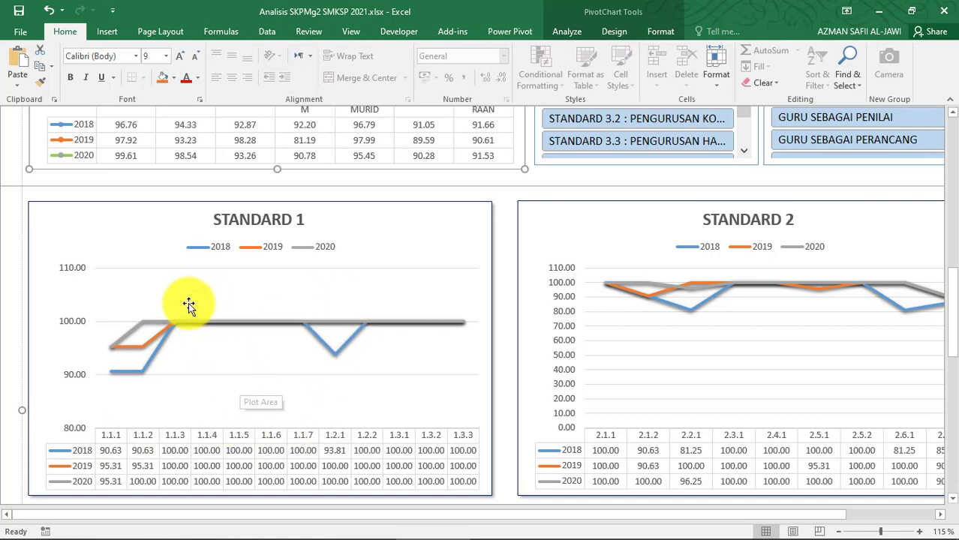
mouse_move(177, 328)
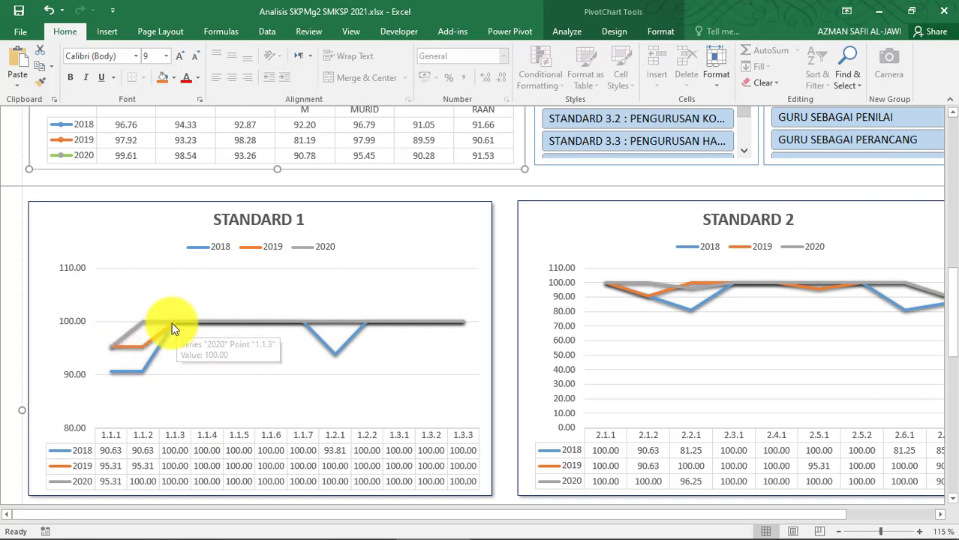
mouse_move(294, 330)
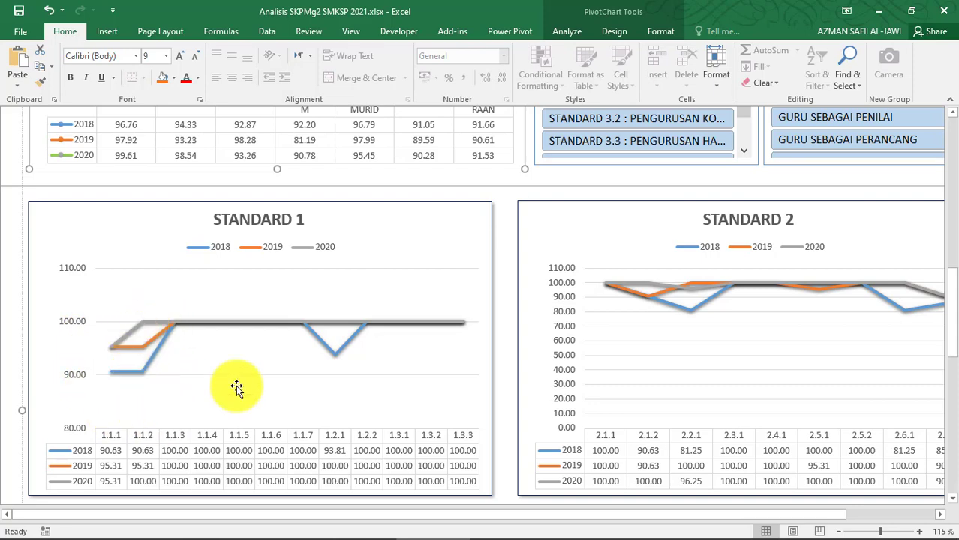
Examine the STANDARD 1 to STANDARD 4 line charts and compare their year colours with those of the yearly score column chart
drag(696, 514, 781, 502)
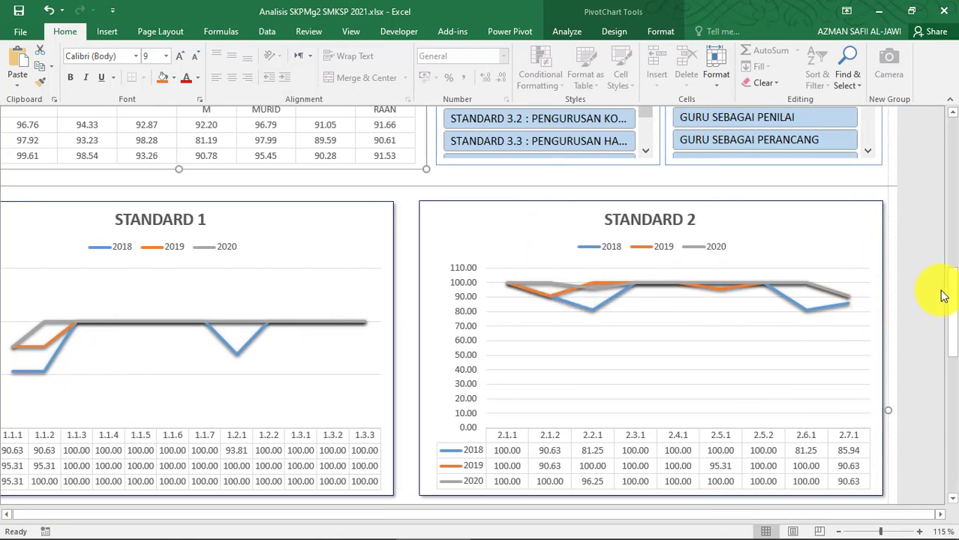
drag(953, 295, 948, 439)
scroll(475, 400, up, 5)
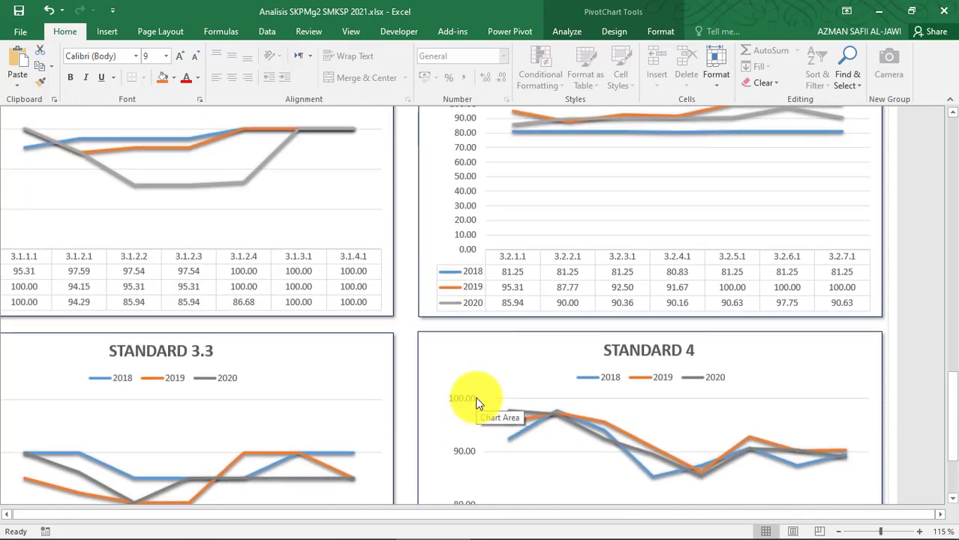
scroll(475, 400, up, 4)
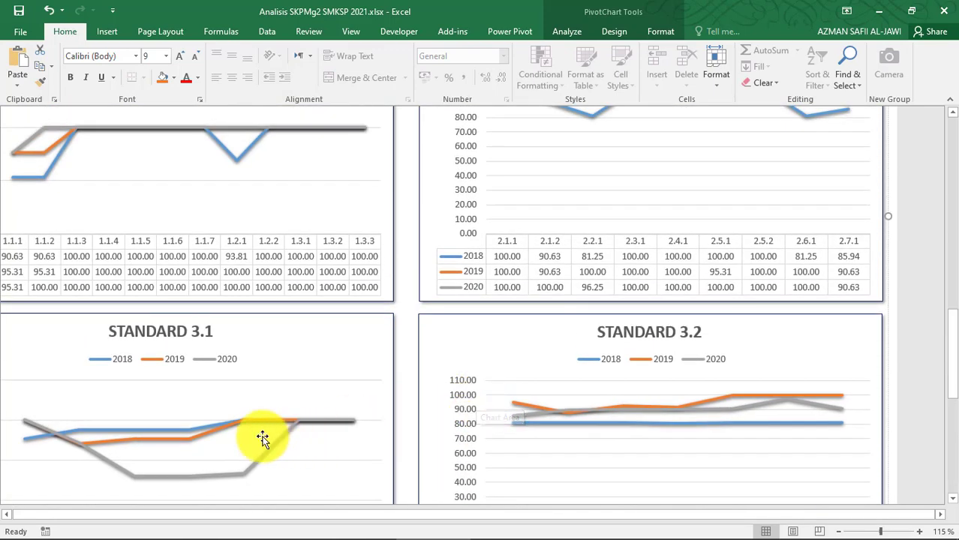
click(208, 439)
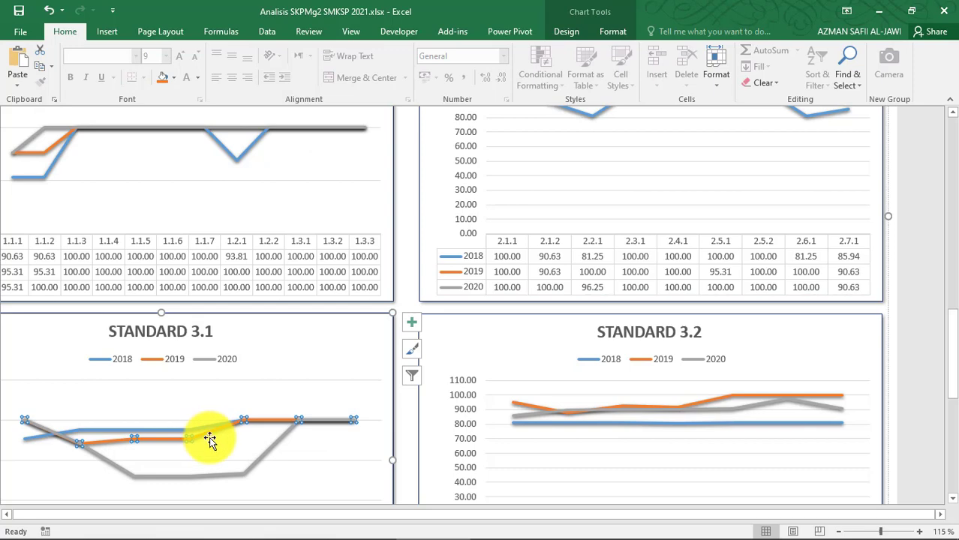
click(204, 425)
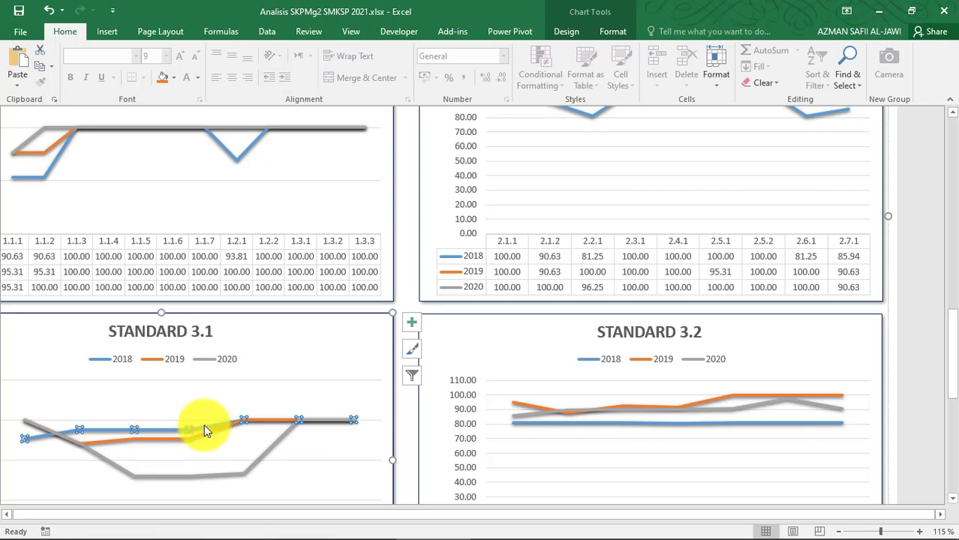
click(261, 317)
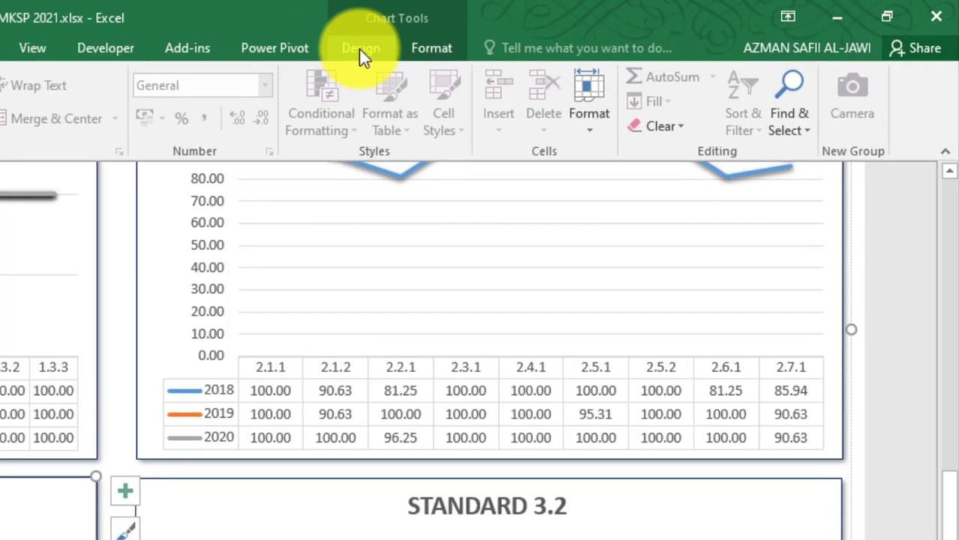
click(359, 49)
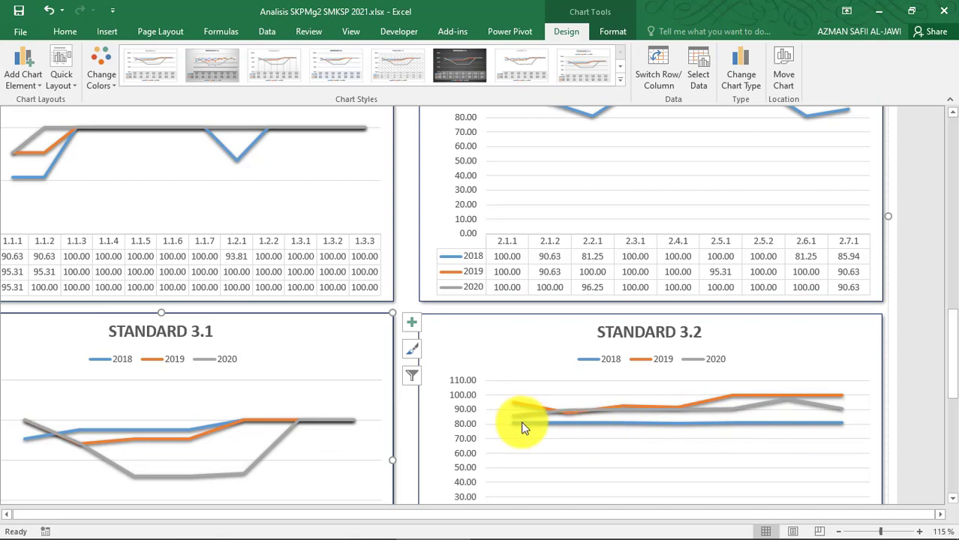
scroll(591, 336, up, 10)
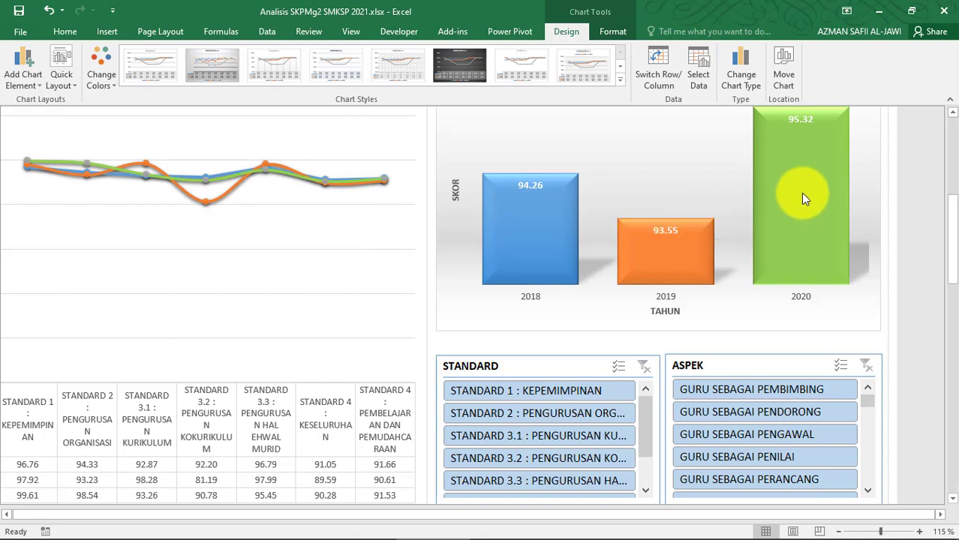
scroll(315, 434, down, 6)
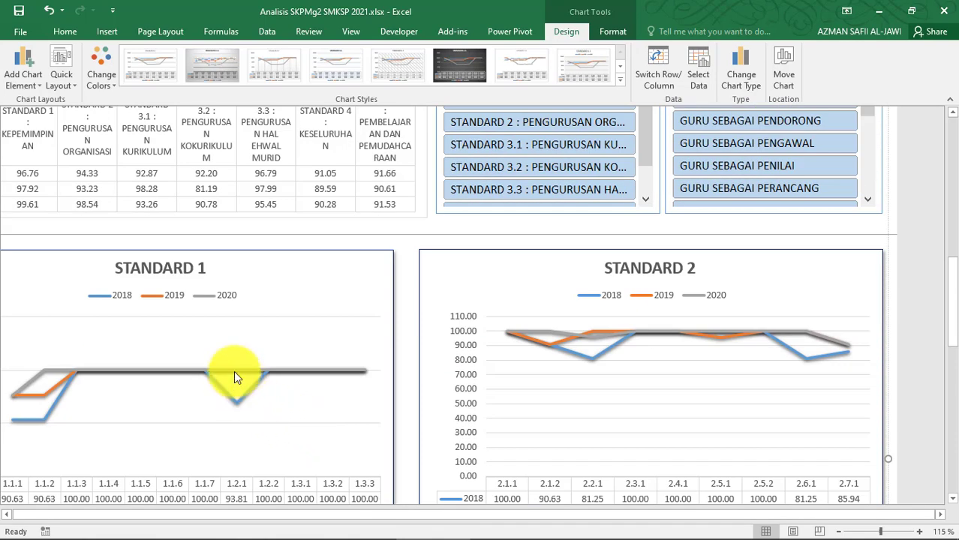
Recolour the 2020 line in the STANDARD 1 chart to the standard light green
mouse_move(235, 376)
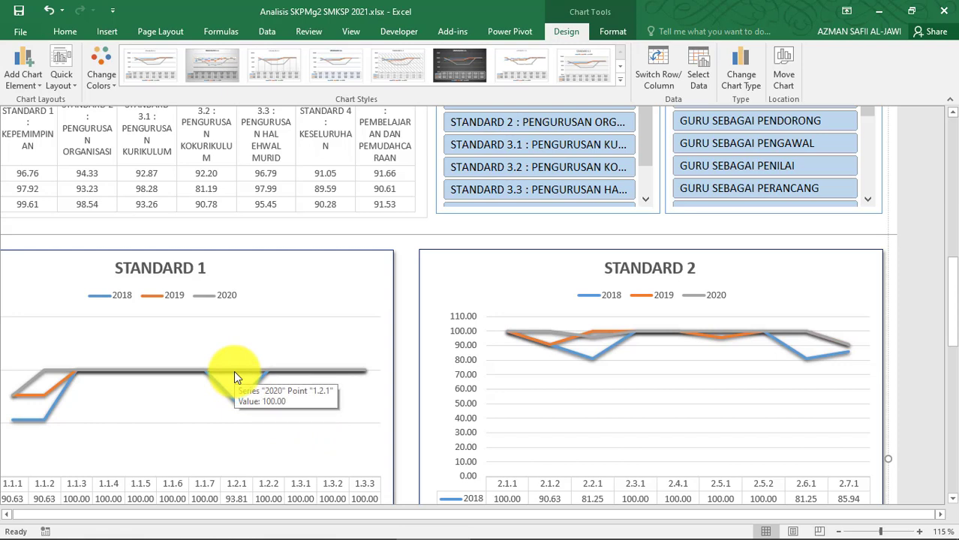
click(234, 370)
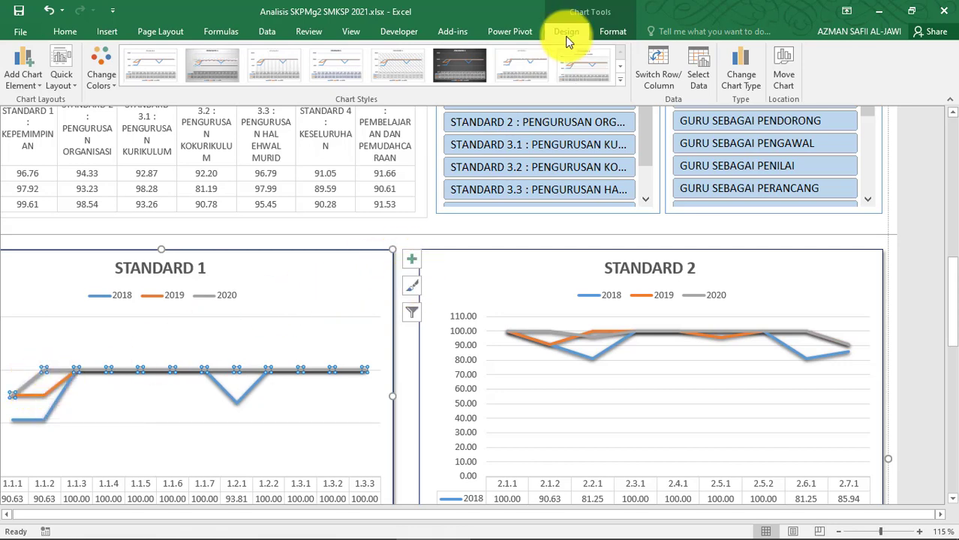
double_click(249, 253)
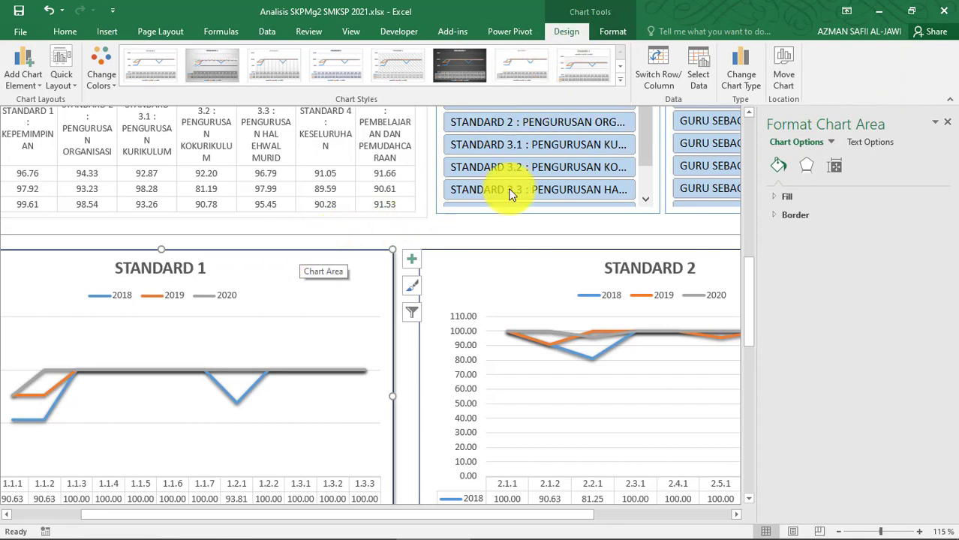
click(501, 60)
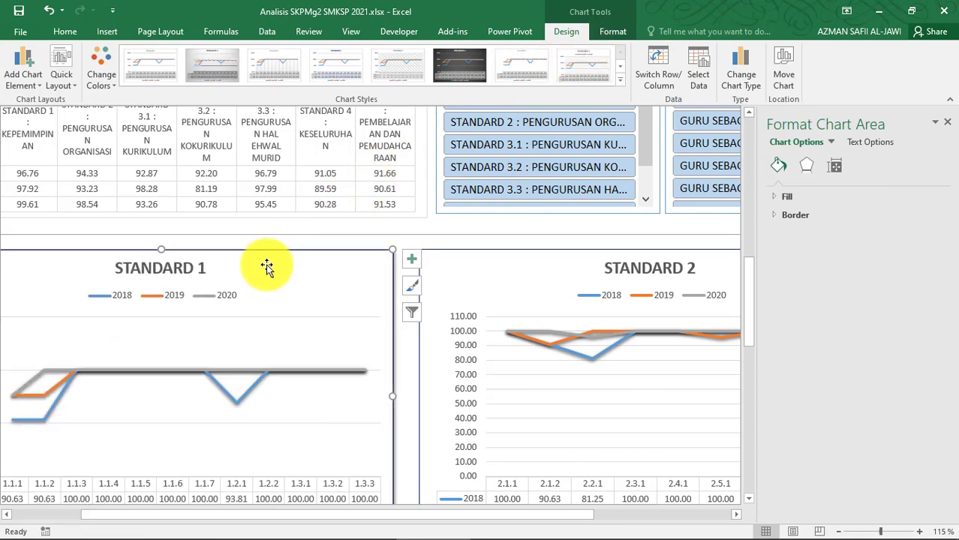
click(233, 373)
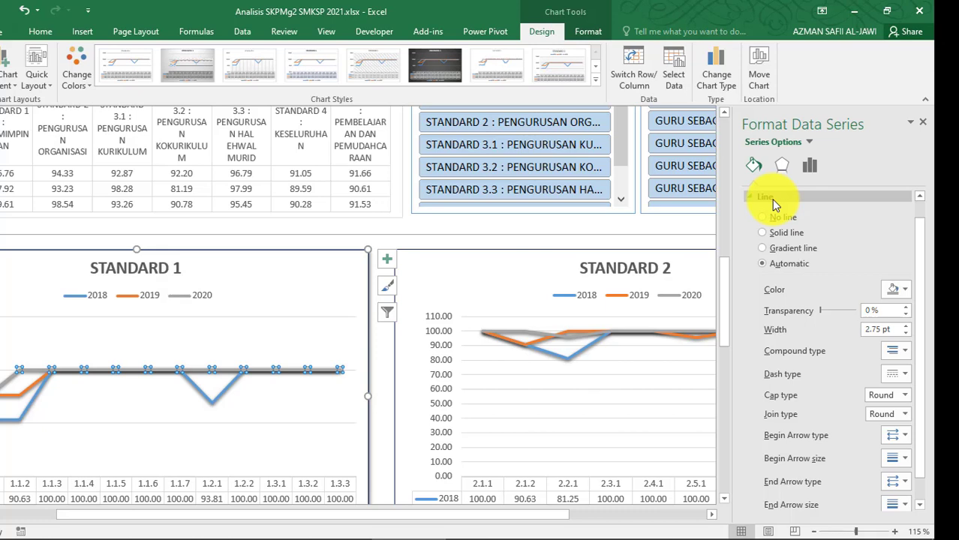
click(904, 290)
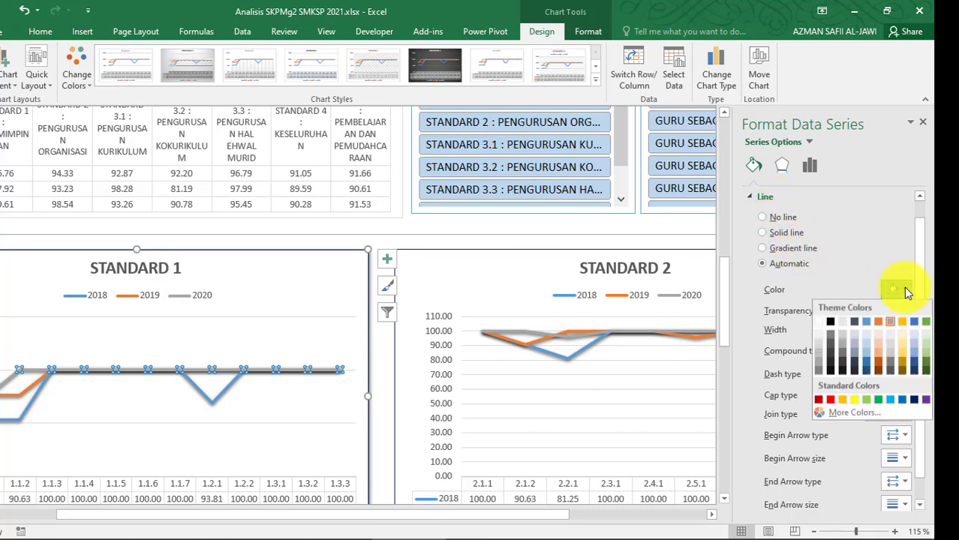
click(865, 400)
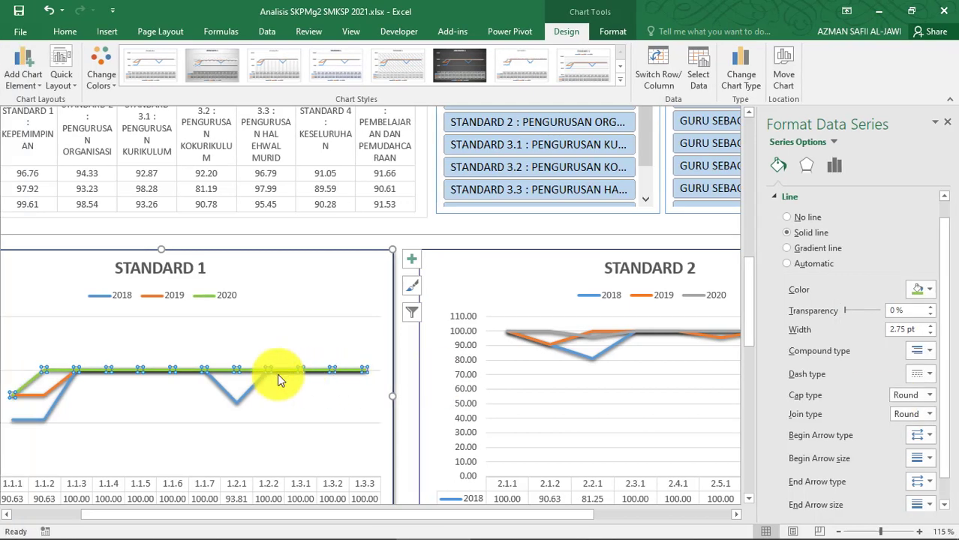
Set the 2020 line in the STANDARD 2 chart to the standard light green
click(542, 331)
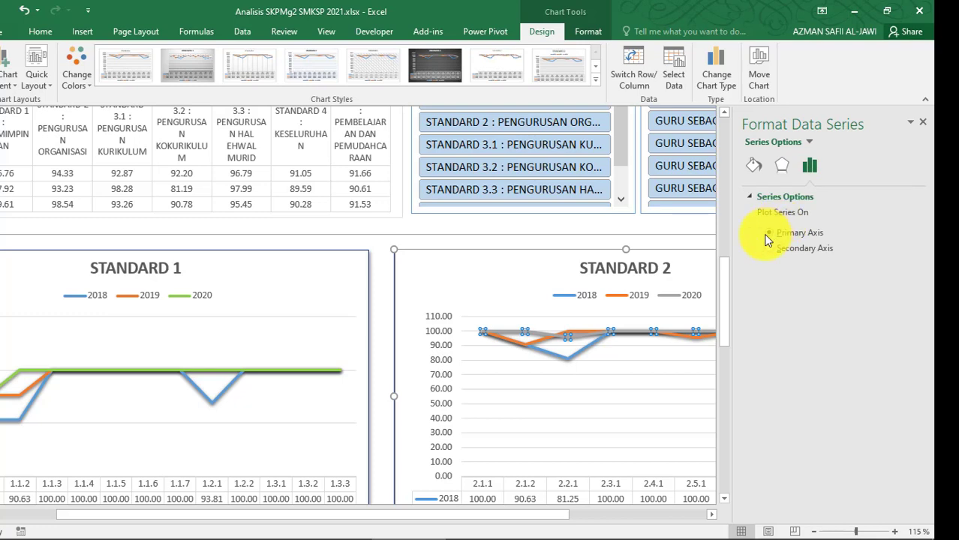
click(754, 165)
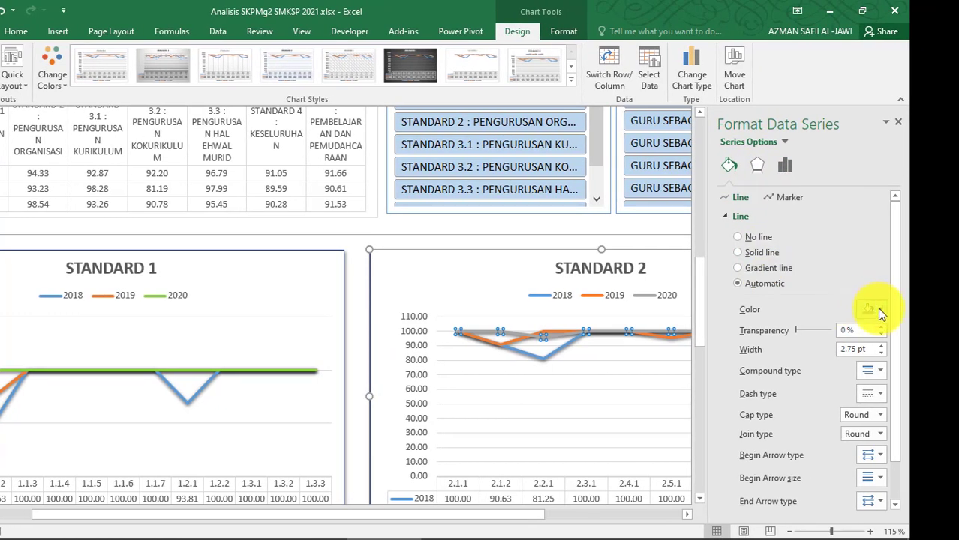
click(871, 310)
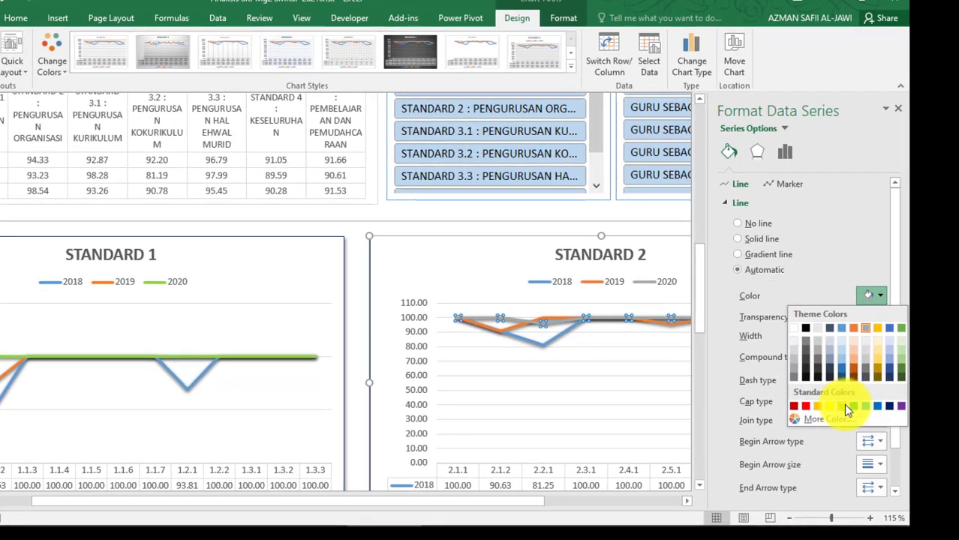
click(847, 407)
Change the 2020 line in the STANDARD 3.1 chart to the standard light green
scroll(576, 366, down, 1)
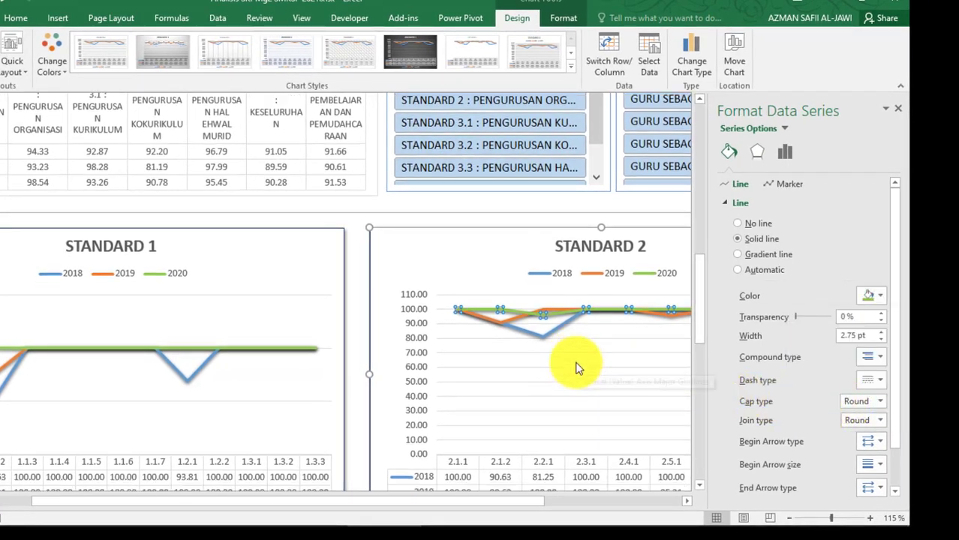
scroll(576, 368, down, 6)
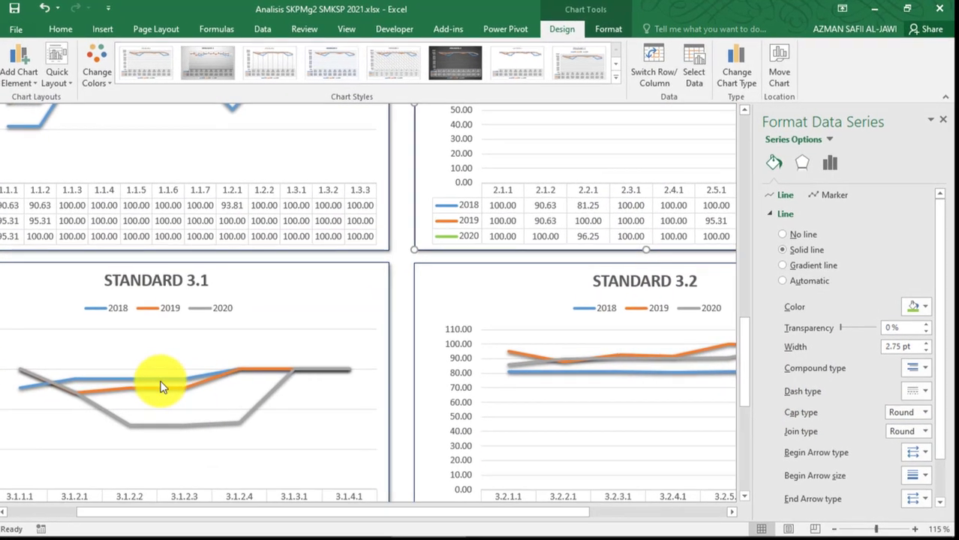
click(155, 423)
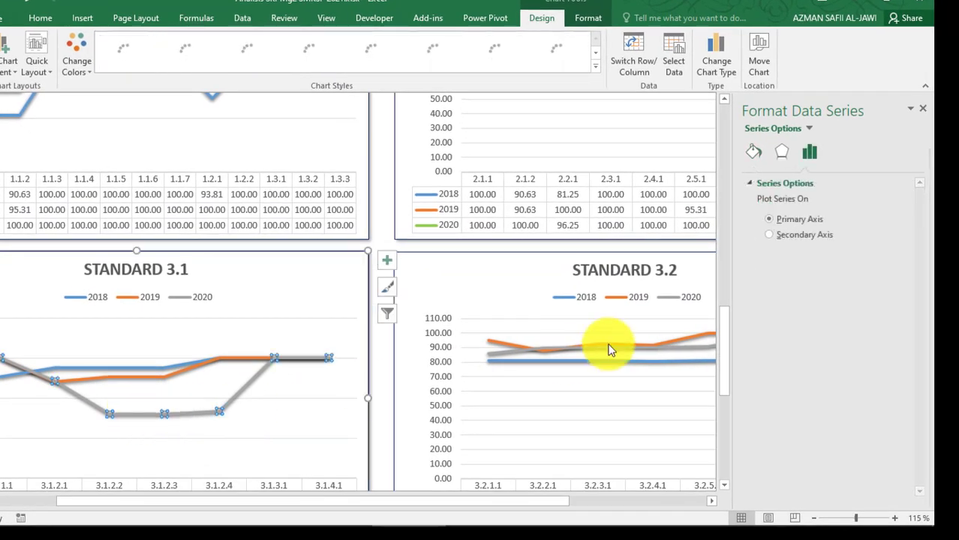
click(753, 152)
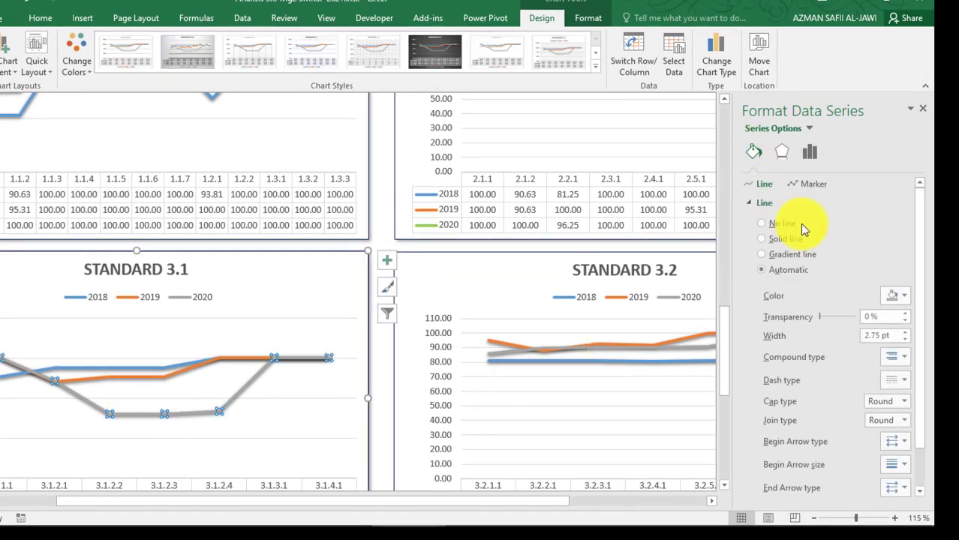
click(904, 296)
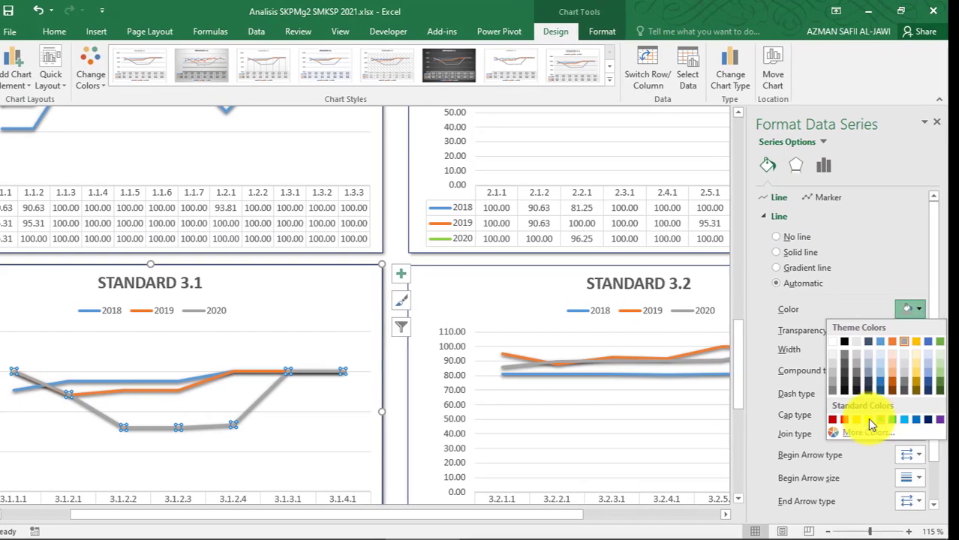
click(891, 420)
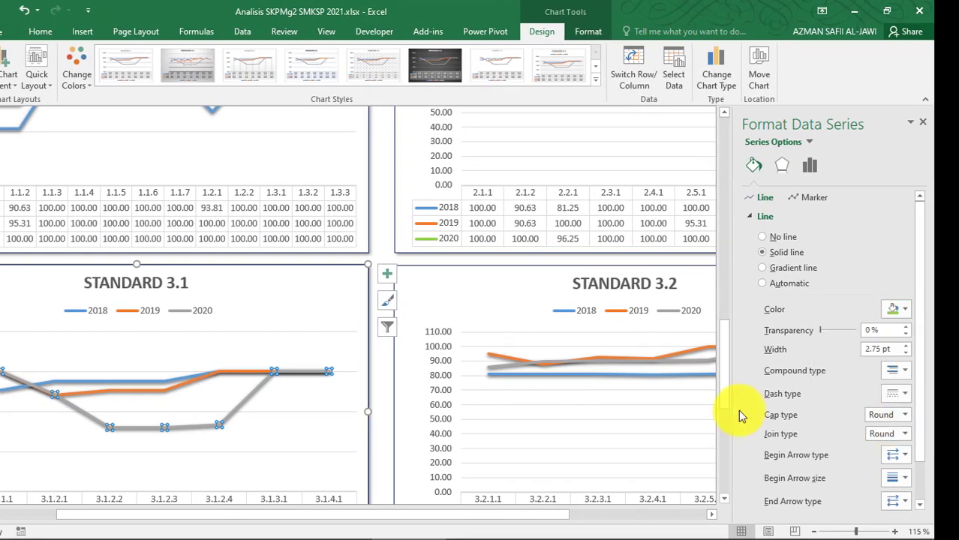
Give the 2020 line in the STANDARD 3.2 chart the standard light green colour
click(509, 366)
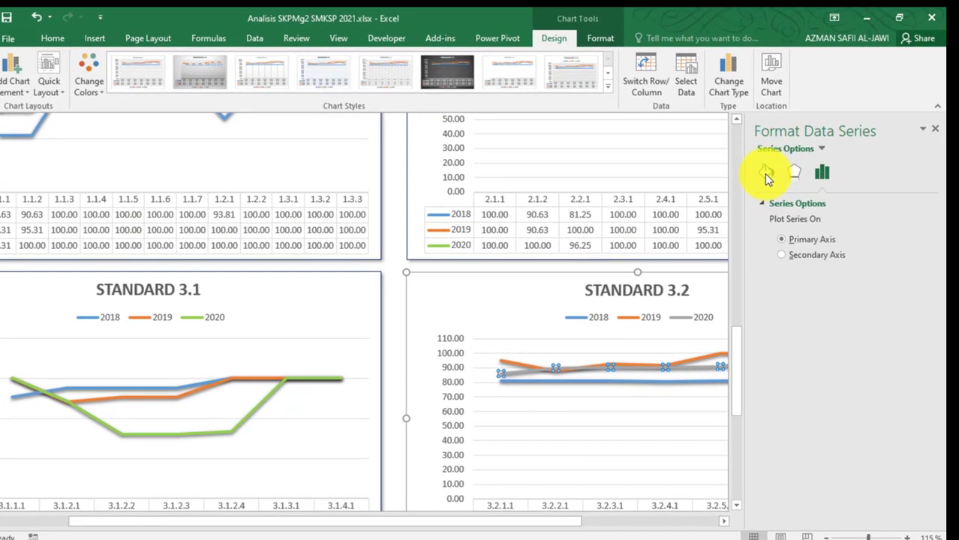
click(754, 165)
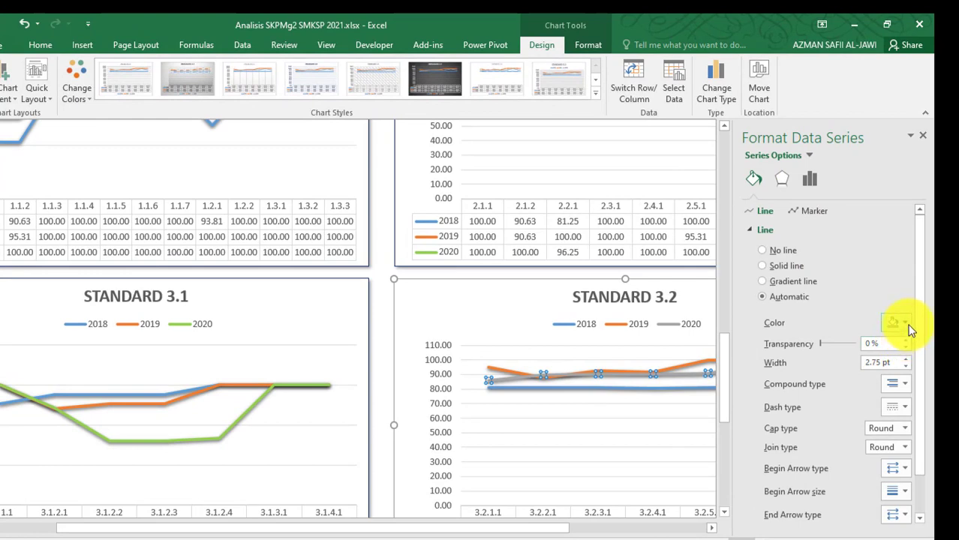
click(906, 324)
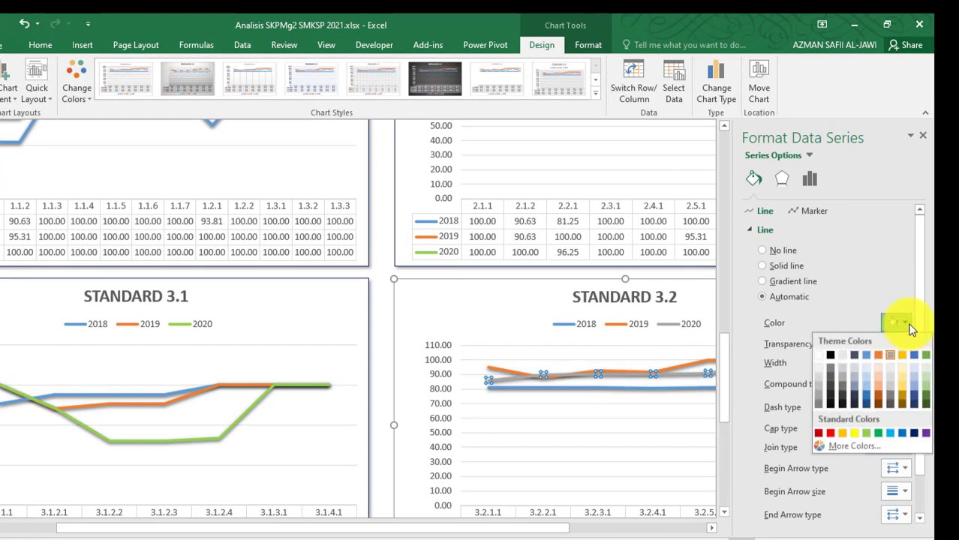
click(867, 434)
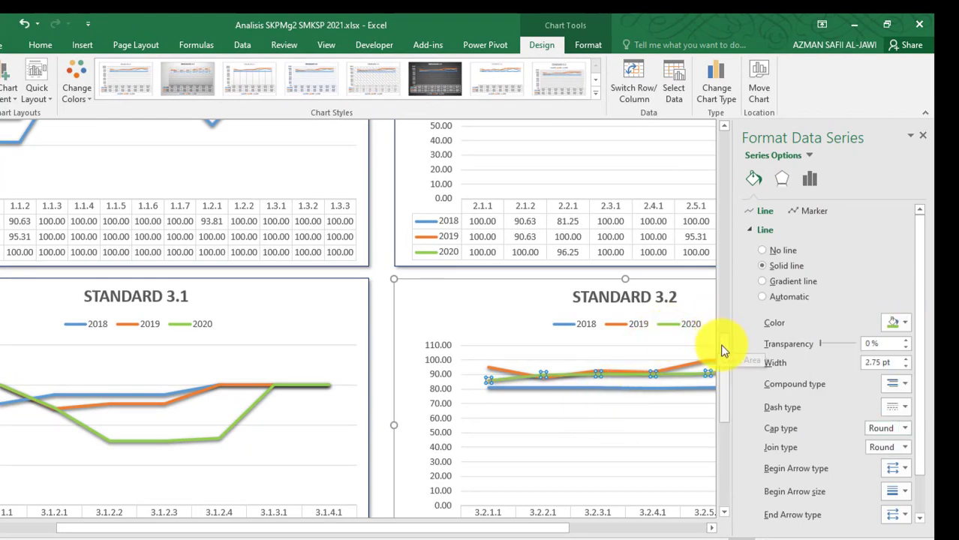
Recolour the 2020 line in the STANDARD 3.3 chart to the standard light green
drag(724, 350, 726, 388)
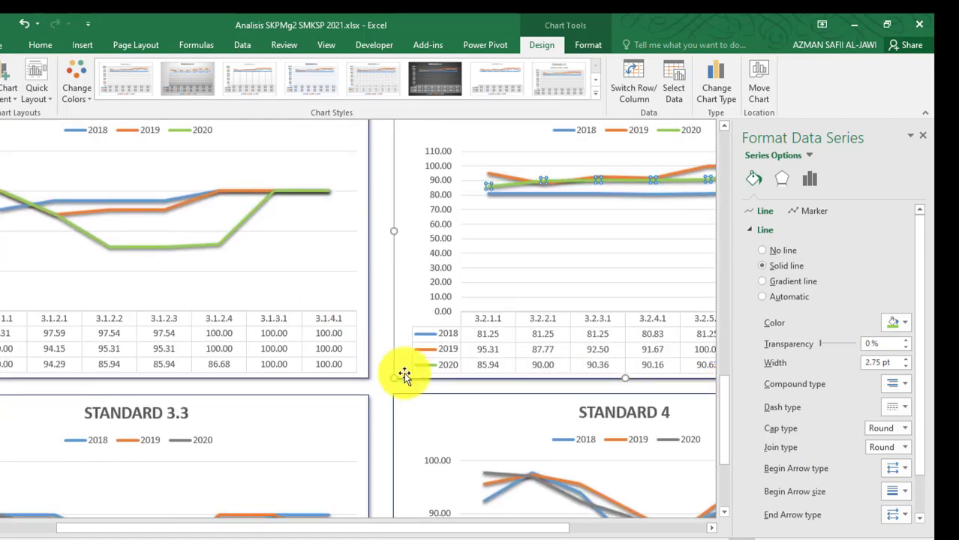
drag(724, 422, 724, 464)
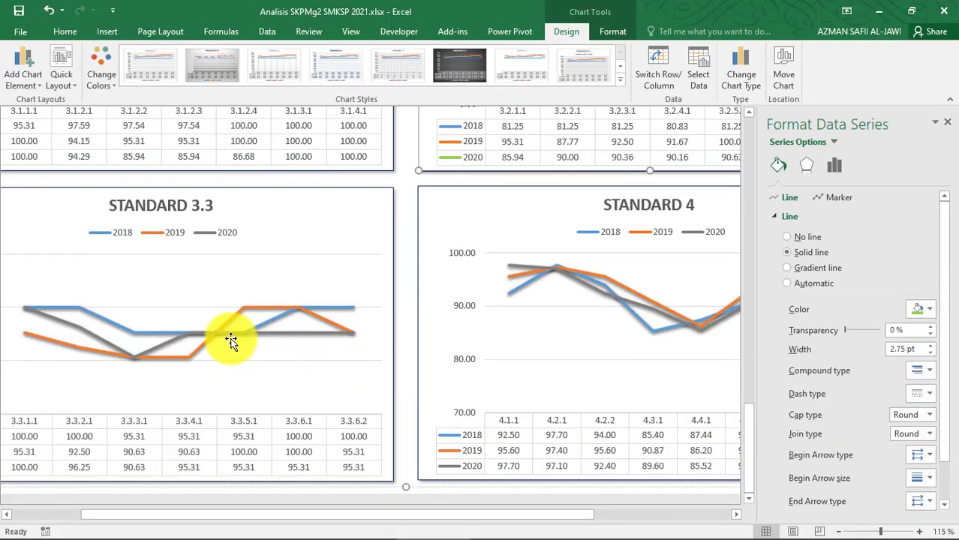
click(160, 344)
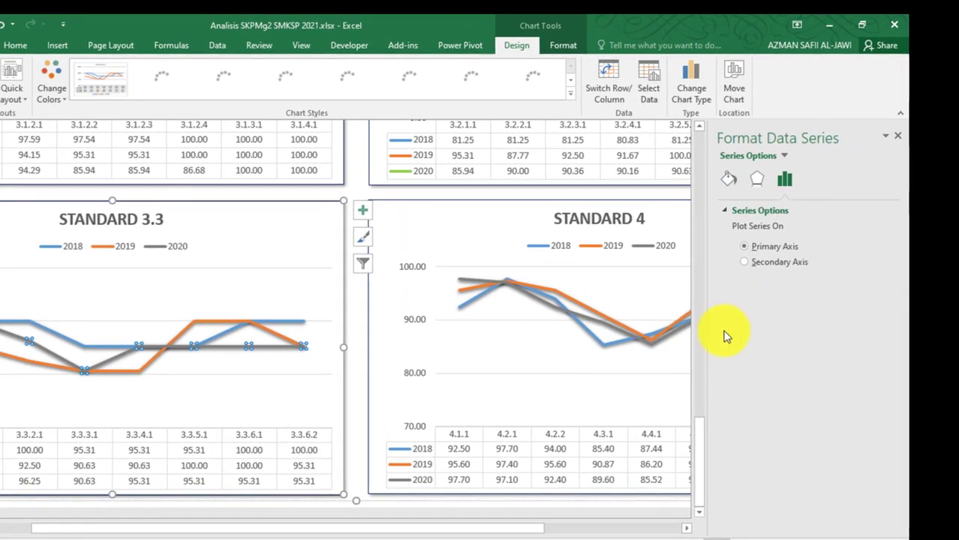
click(729, 179)
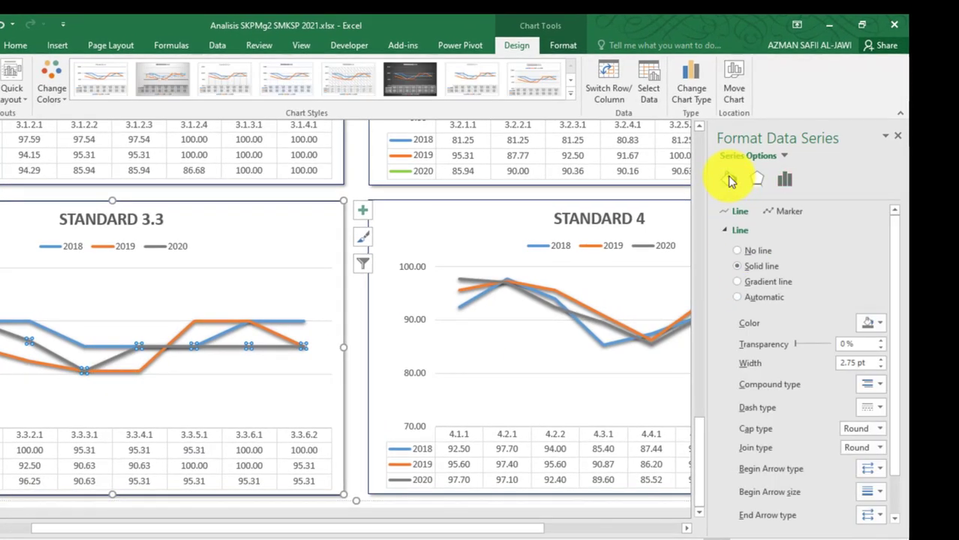
click(878, 323)
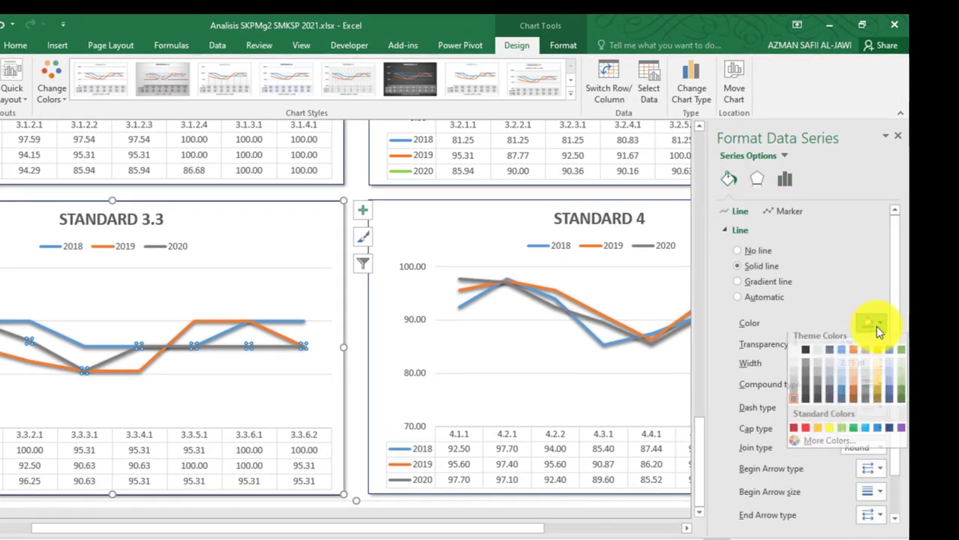
click(842, 434)
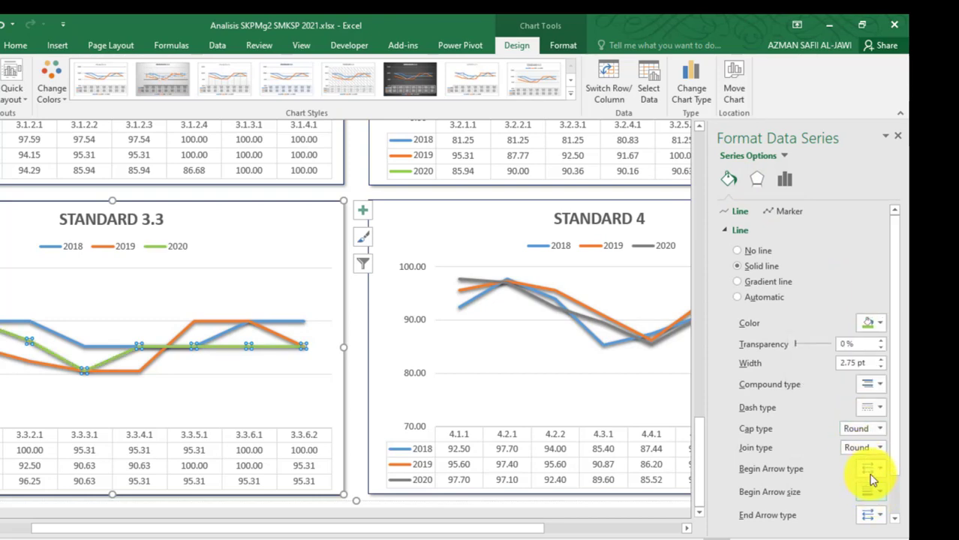
Try a dotted dash type on the 2020 line in the STANDARD 3.3 chart, and undo it
click(881, 412)
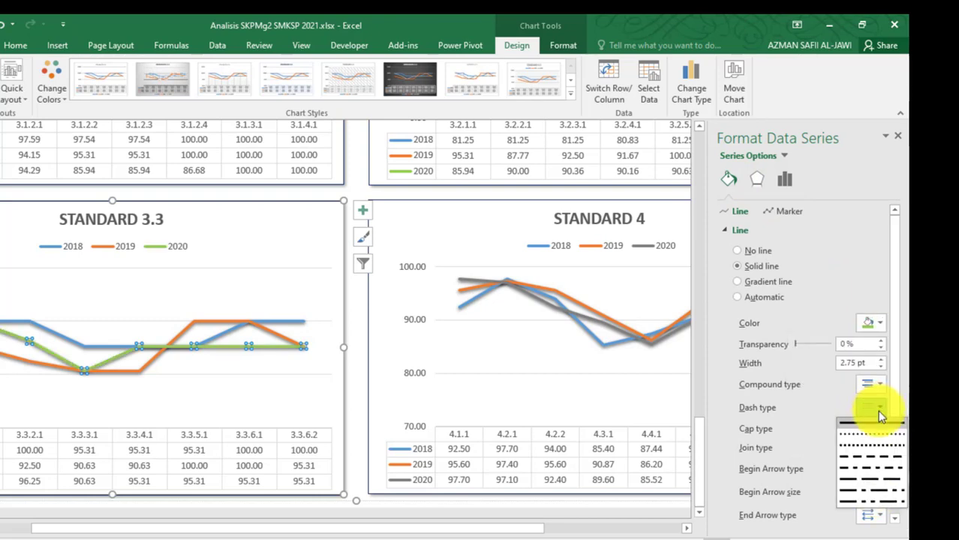
click(869, 441)
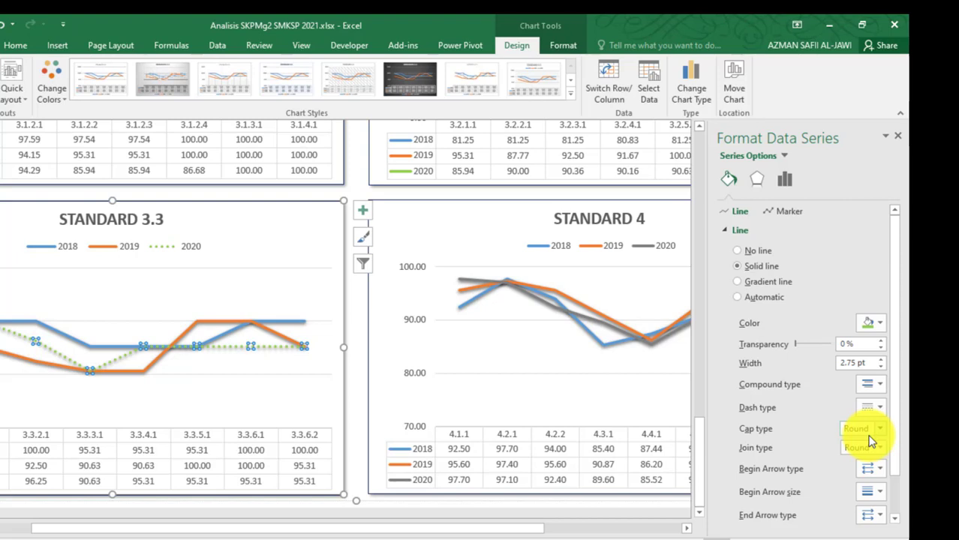
click(3, 28)
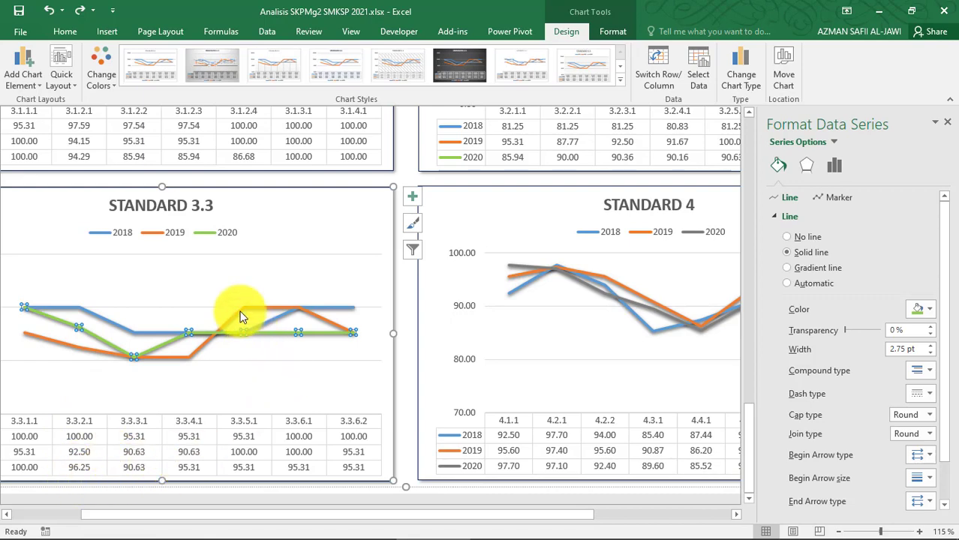
Recolour the 2020 line in the STANDARD 4 chart to the standard light green
mouse_move(242, 317)
drag(481, 514, 409, 523)
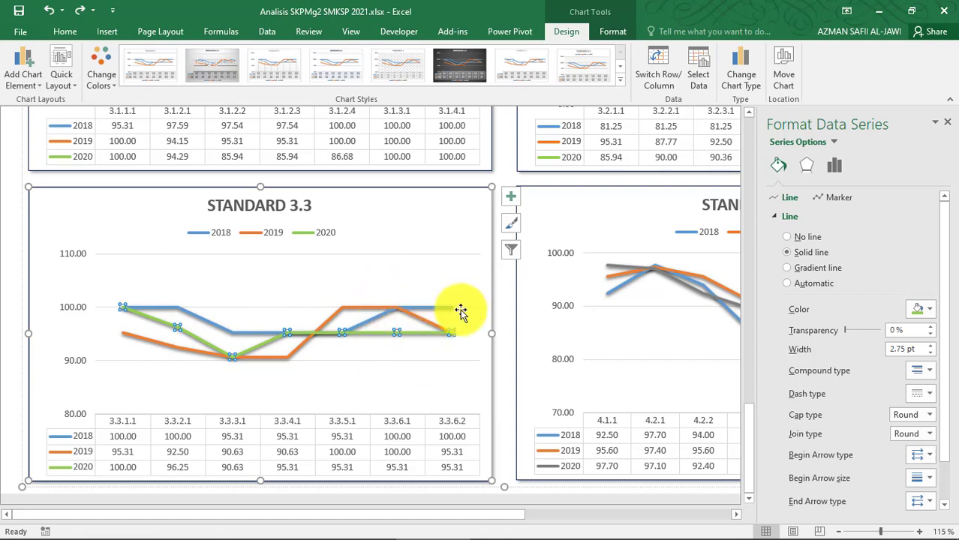
drag(422, 518, 600, 516)
click(487, 306)
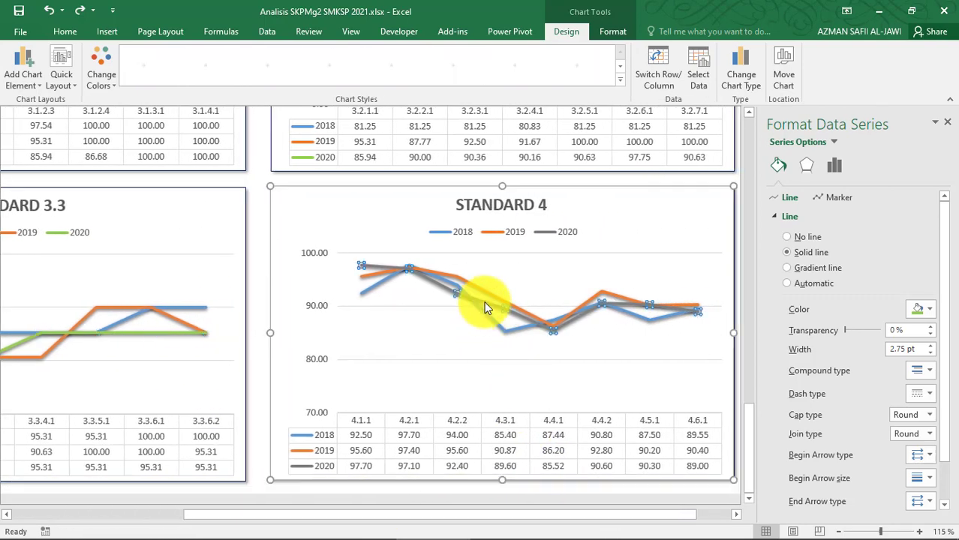
click(780, 172)
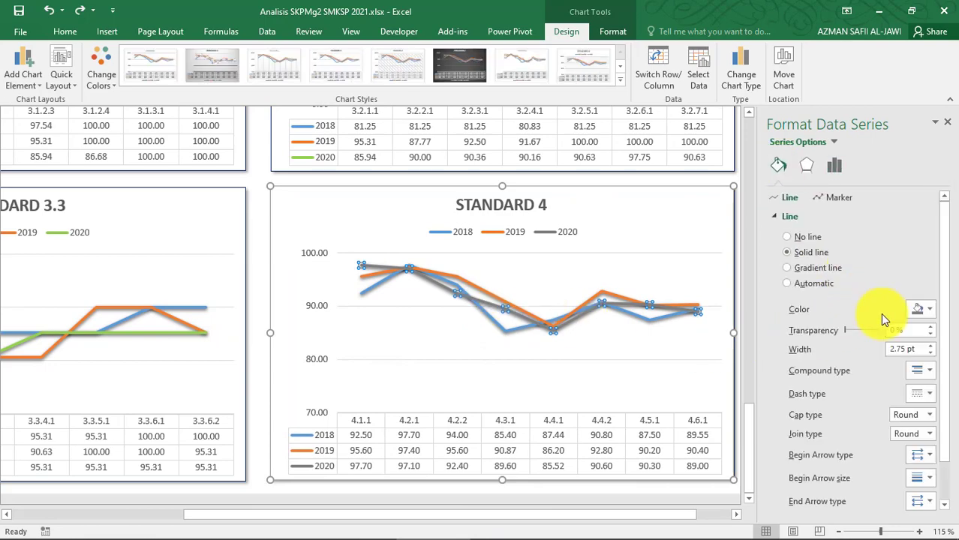
click(924, 306)
click(898, 418)
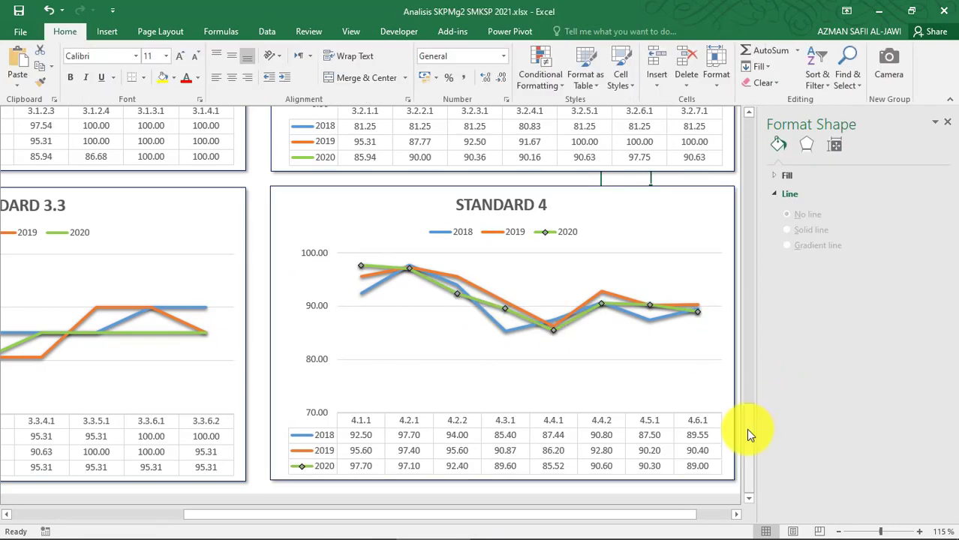
Look through the STANDARD 3.3 chart area's property and effect settings, and close the formatting pane
drag(746, 428, 749, 457)
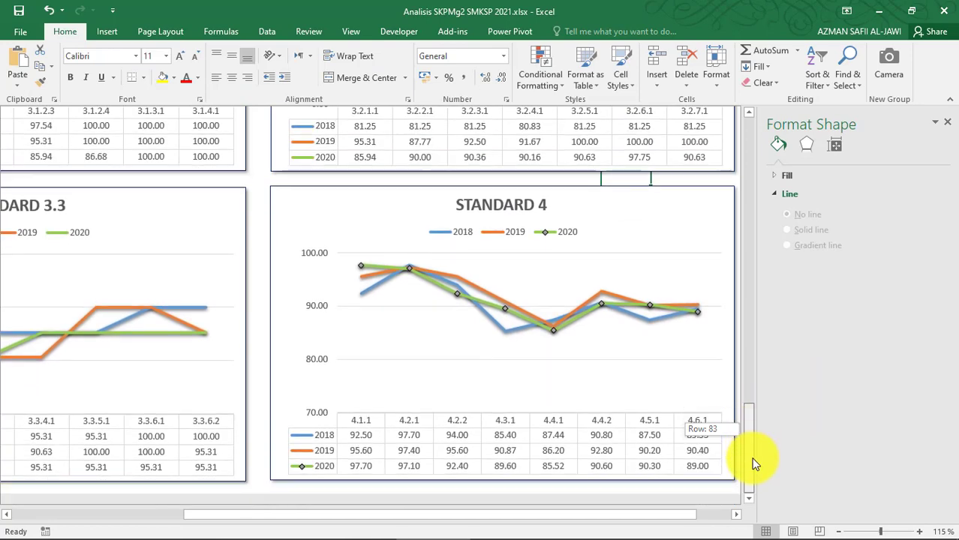
click(111, 317)
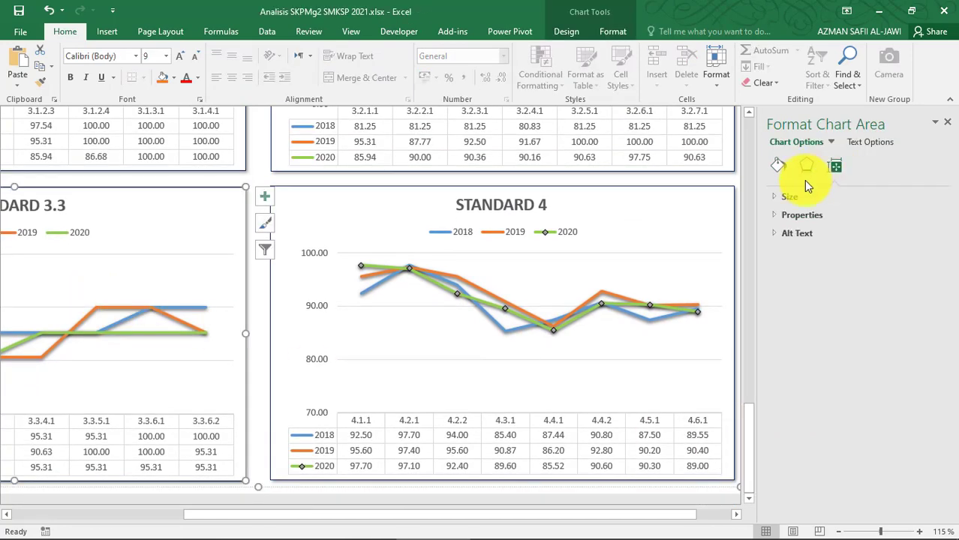
click(788, 215)
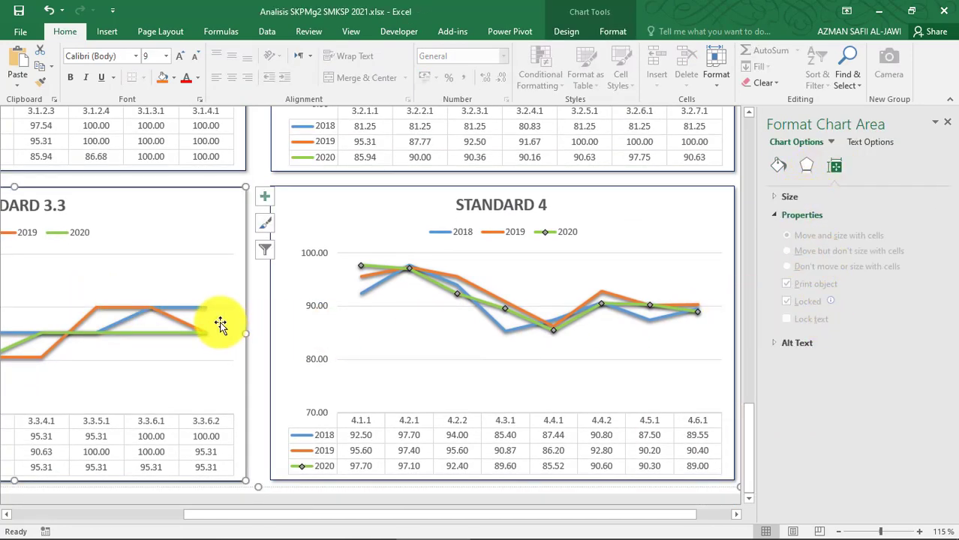
click(805, 167)
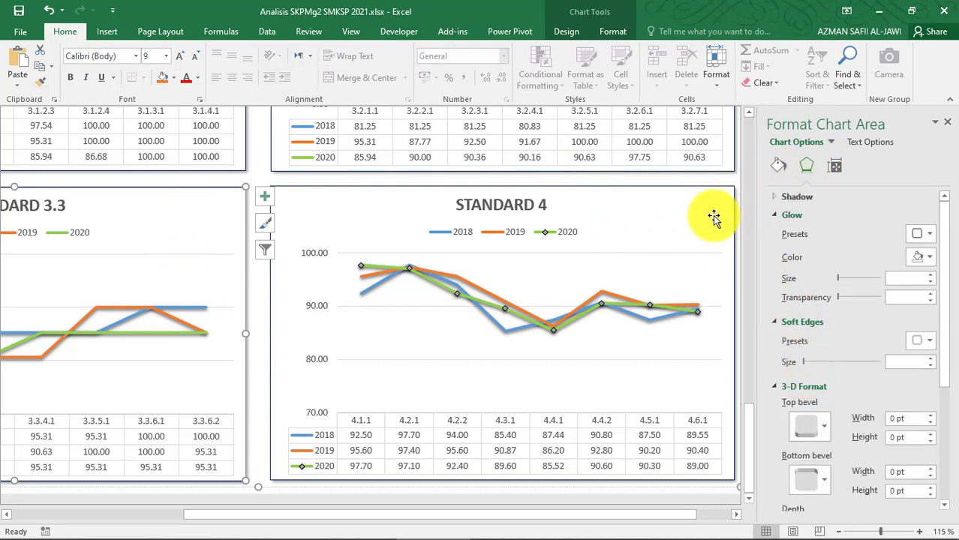
click(949, 124)
Review the recoloured charts and overall dashboard layout up to the header banner, leaving the zoom at 100%
scroll(450, 304, up, 12)
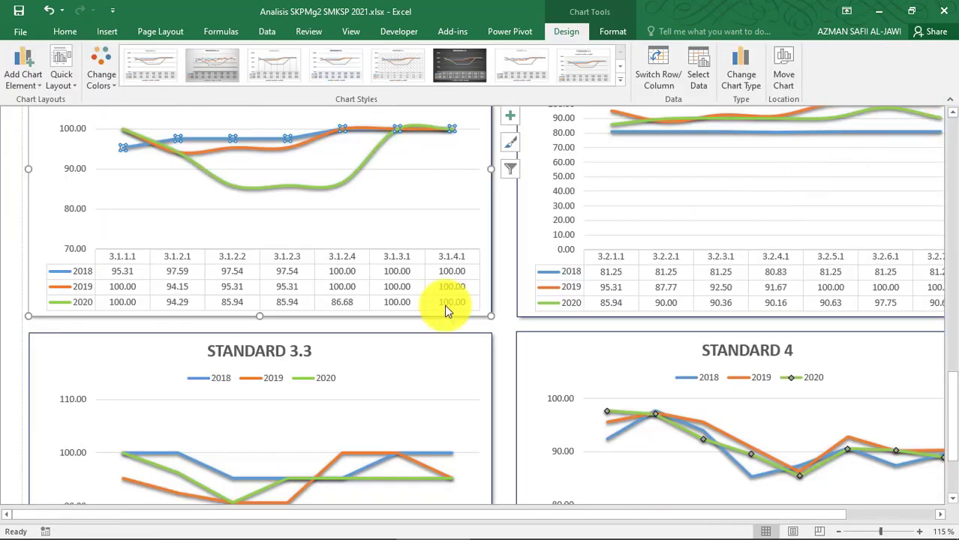
scroll(495, 298, up, 10)
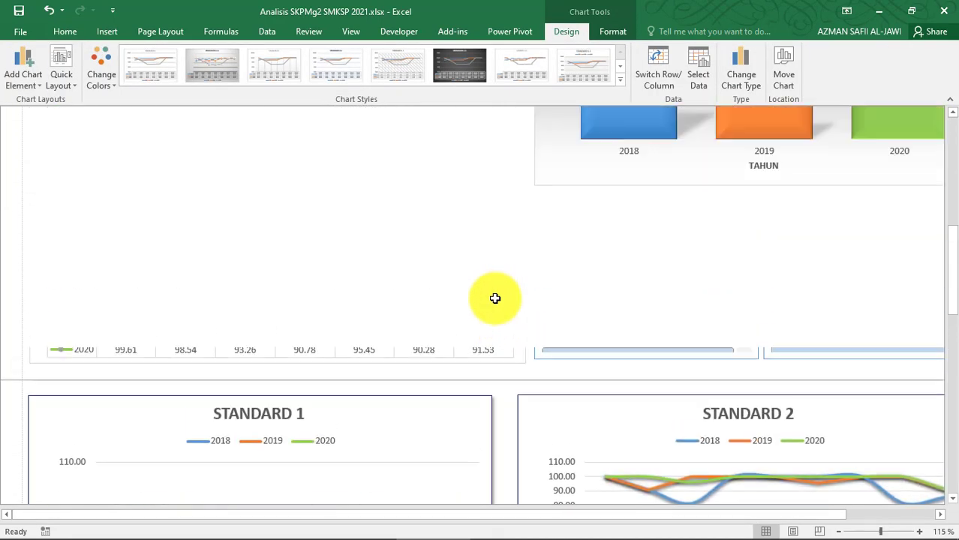
click(615, 339)
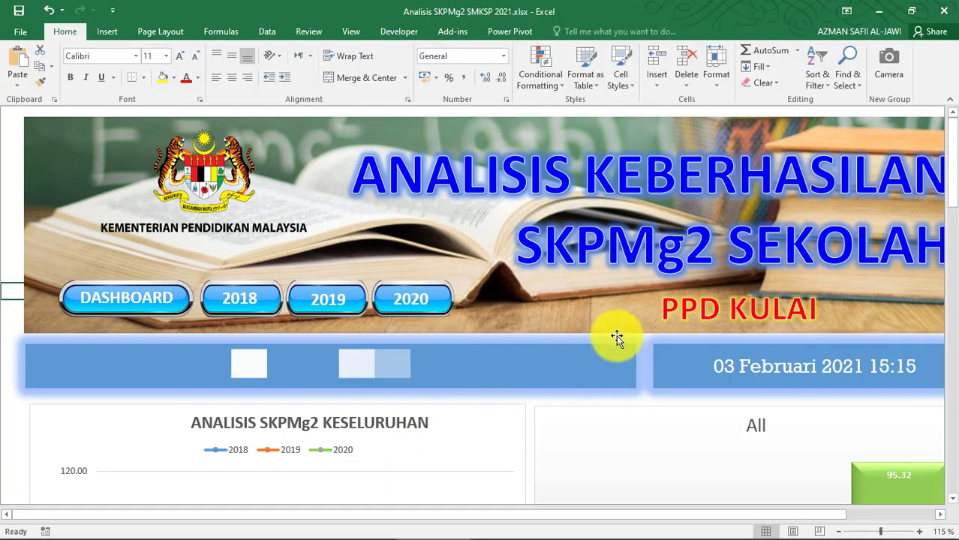
drag(424, 518, 475, 508)
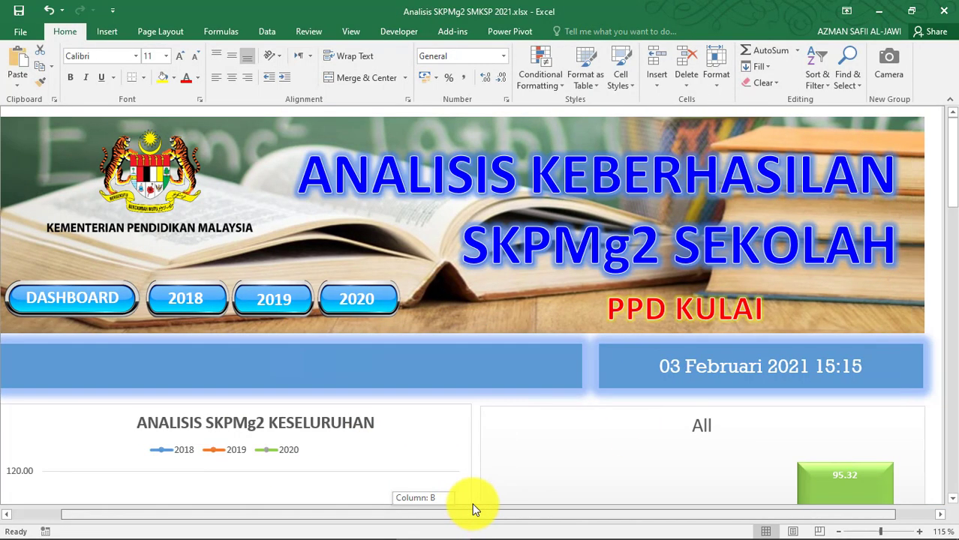
scroll(704, 248, down, 1)
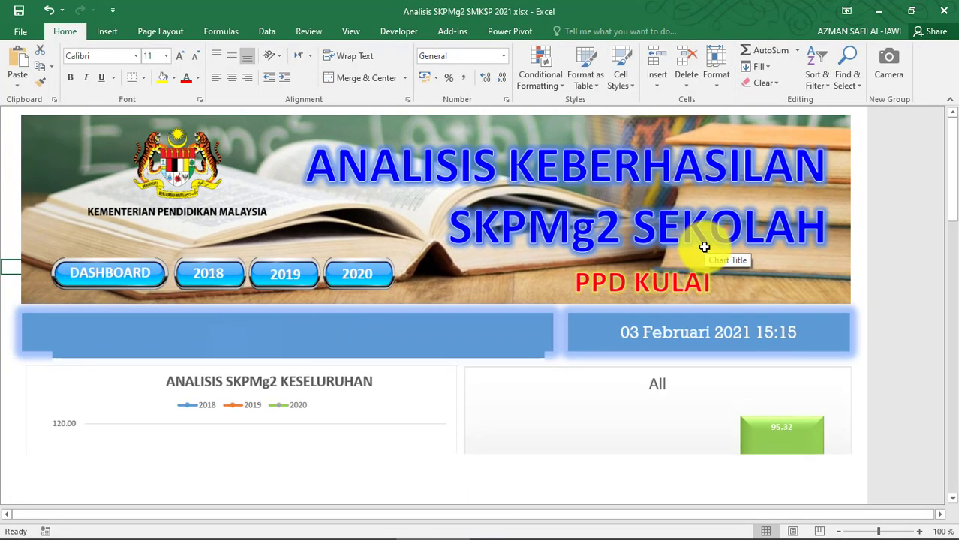
scroll(638, 518, down, 2)
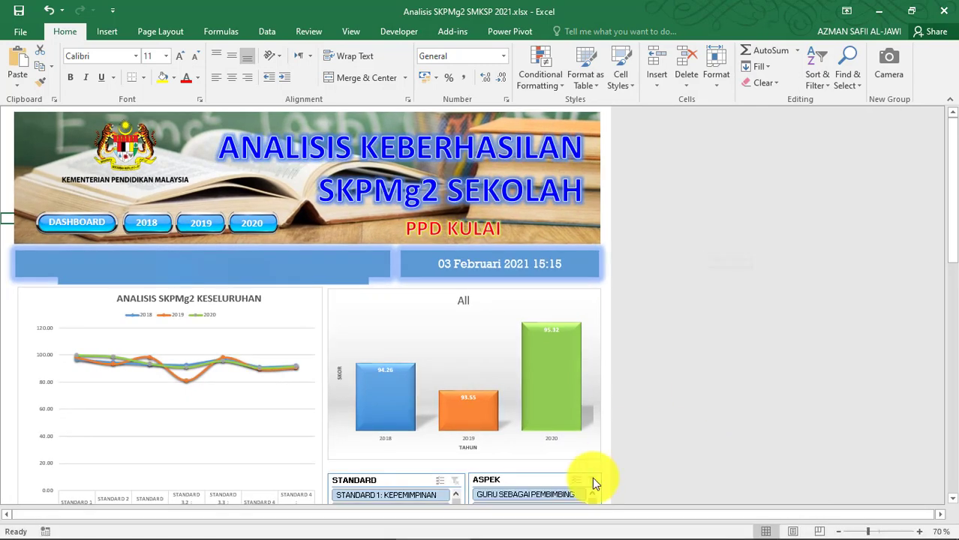
drag(643, 517, 586, 523)
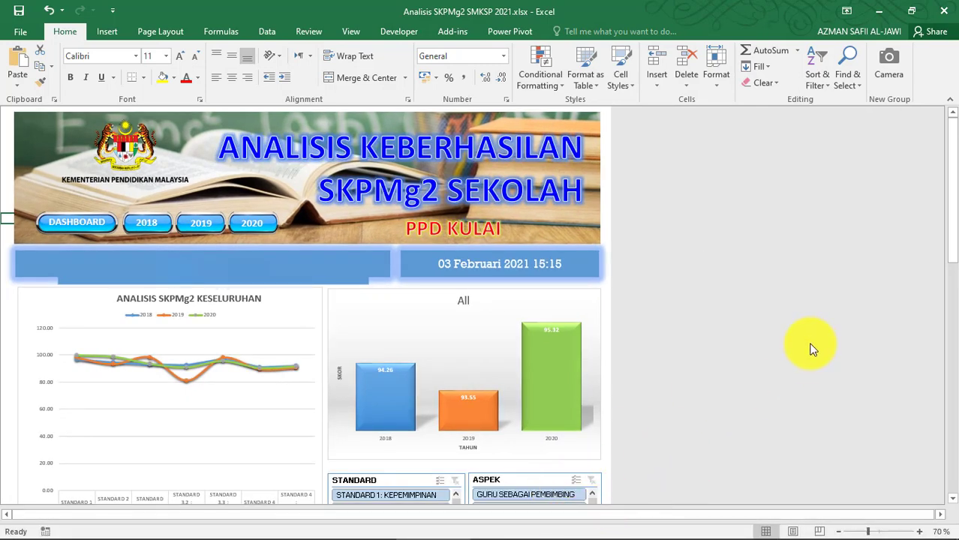
scroll(809, 338, up, 2)
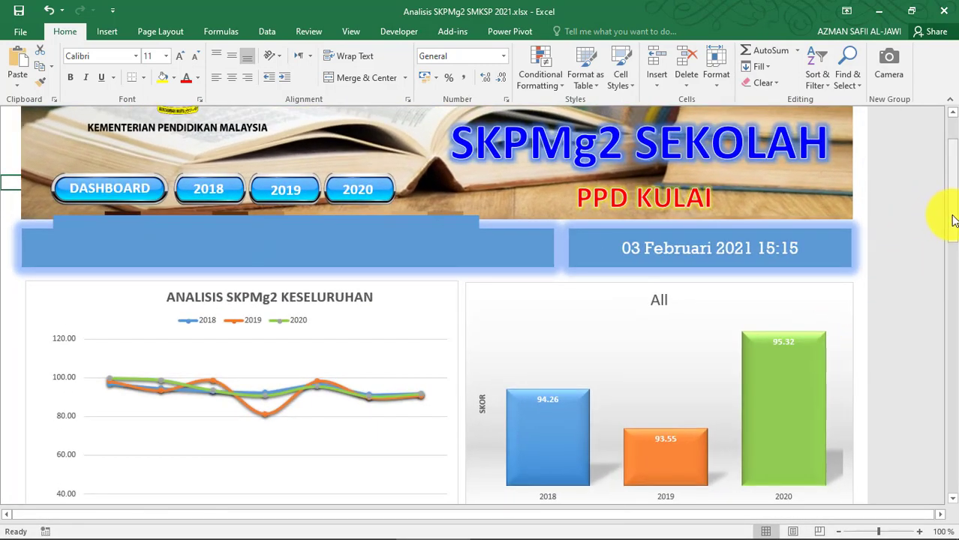
drag(953, 220, 947, 183)
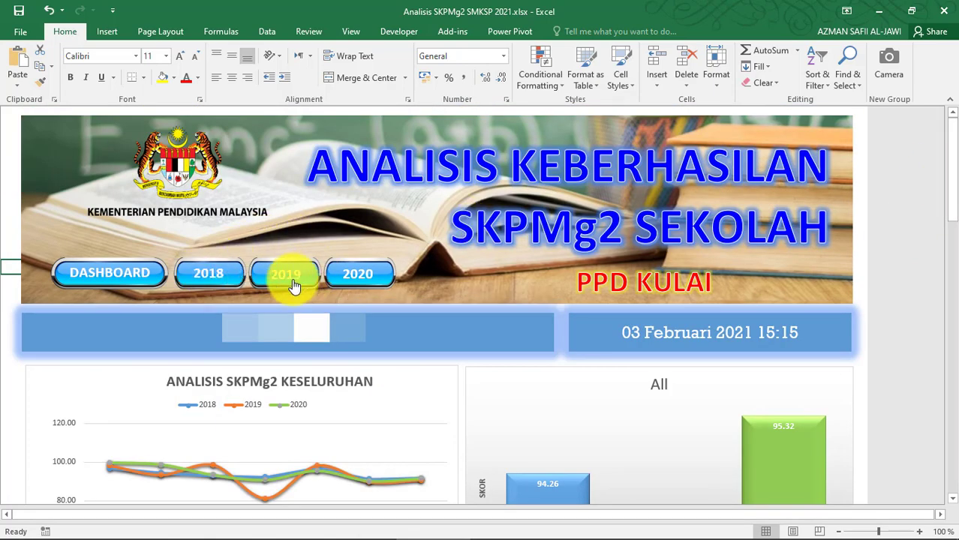
Check the sheet links by opening the 2018, 2019 and 2020 sheets and returning to the dashboard
click(222, 278)
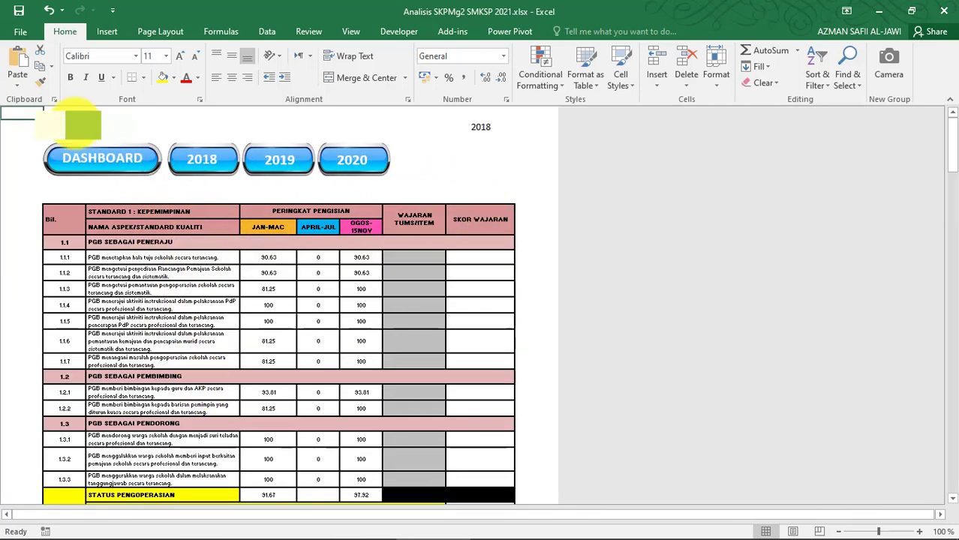
click(75, 122)
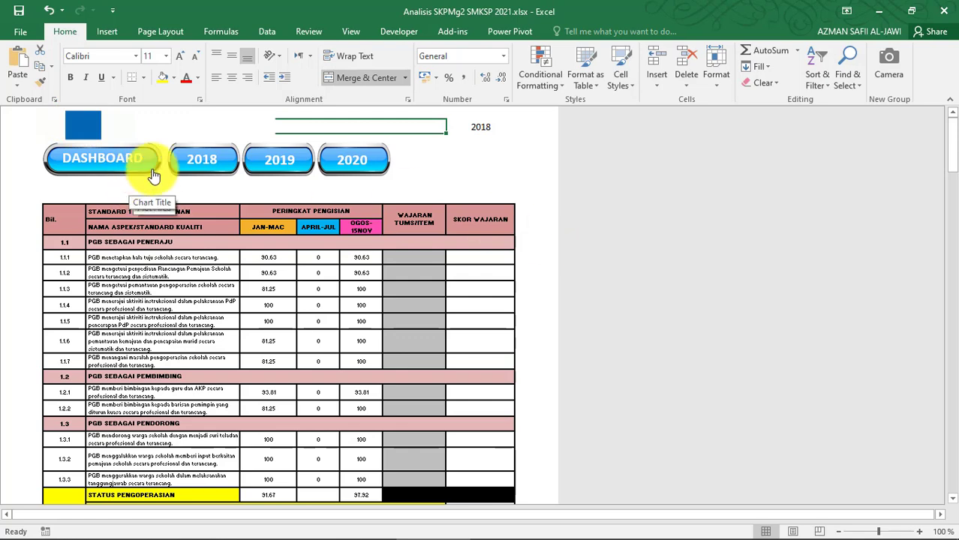
click(268, 161)
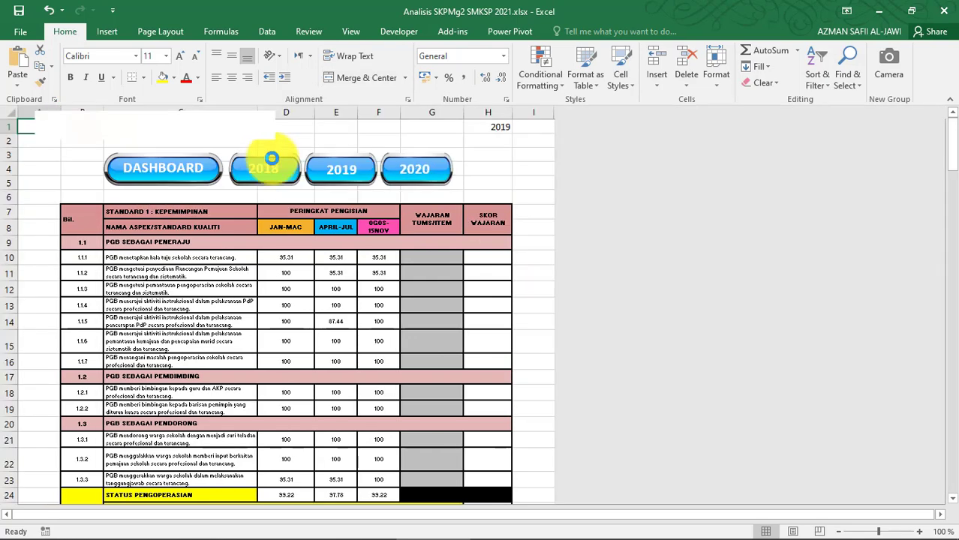
click(417, 170)
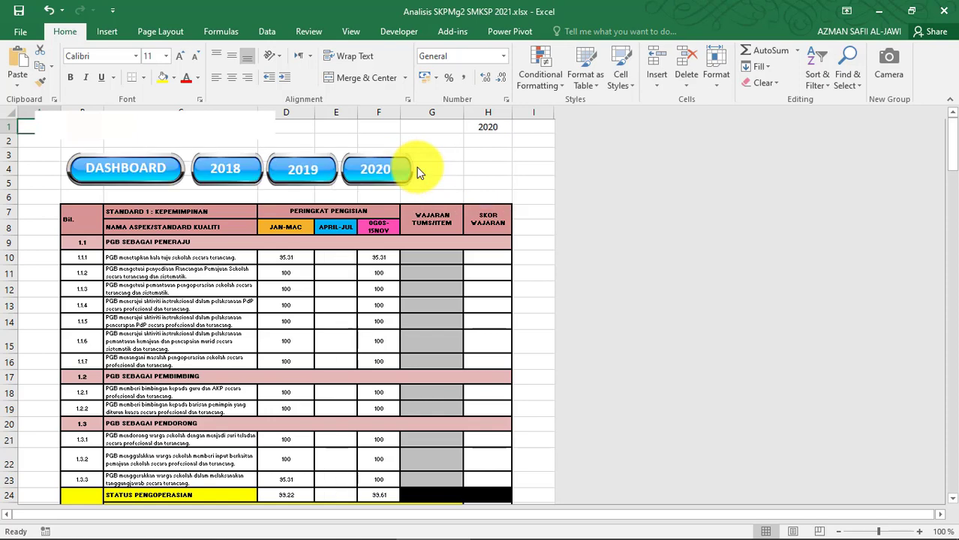
click(145, 171)
Open the 2018 sheet and move its navigation button group so it sits centred above the STANDARD 1 table
click(201, 274)
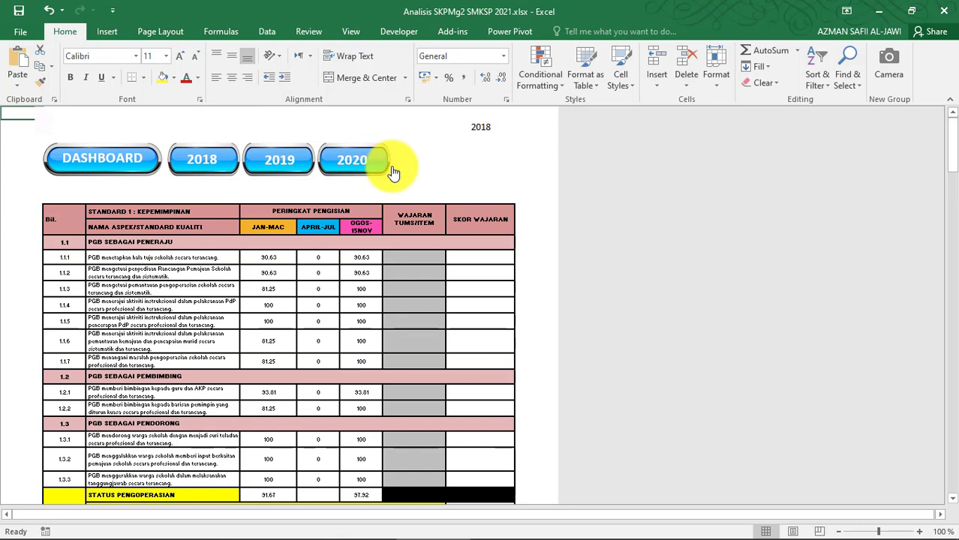
right_click(186, 159)
key(Escape)
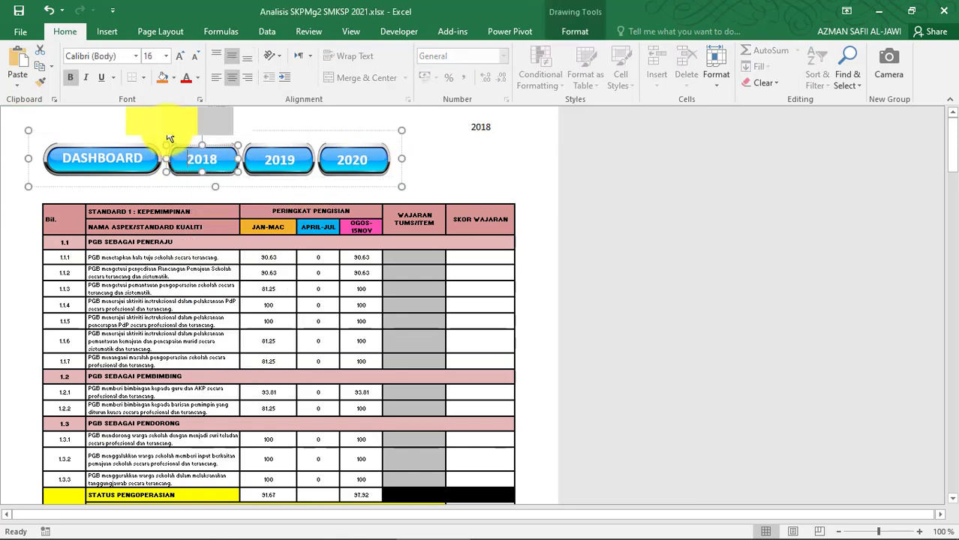
drag(170, 138, 242, 148)
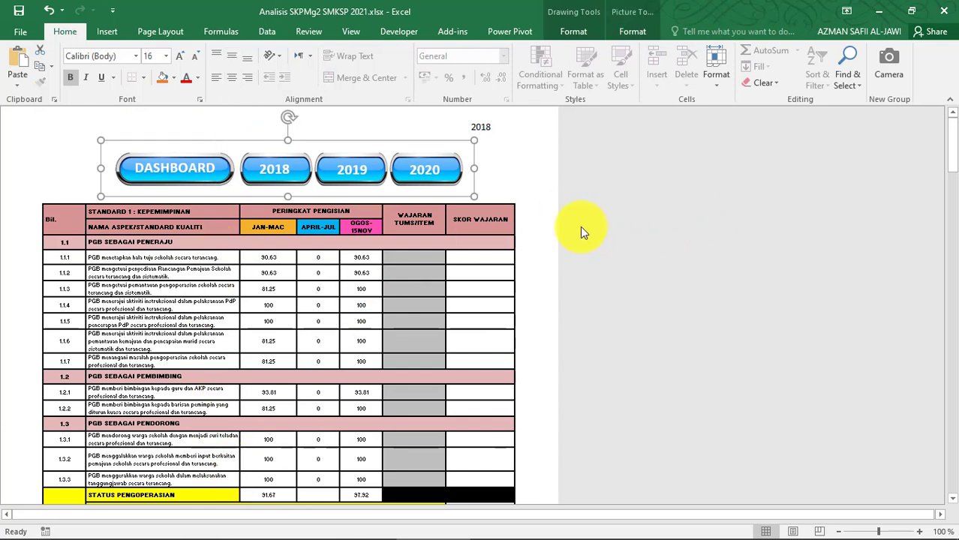
click(536, 273)
Open the 2020 sheet and shift its navigation button group to the right, centring it above the STANDARD 1 table
click(410, 190)
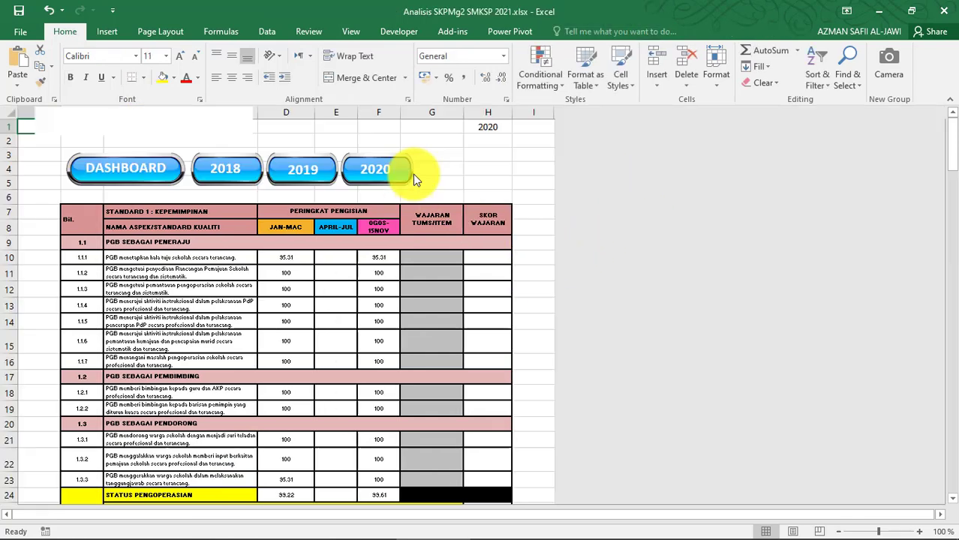
right_click(235, 158)
click(191, 148)
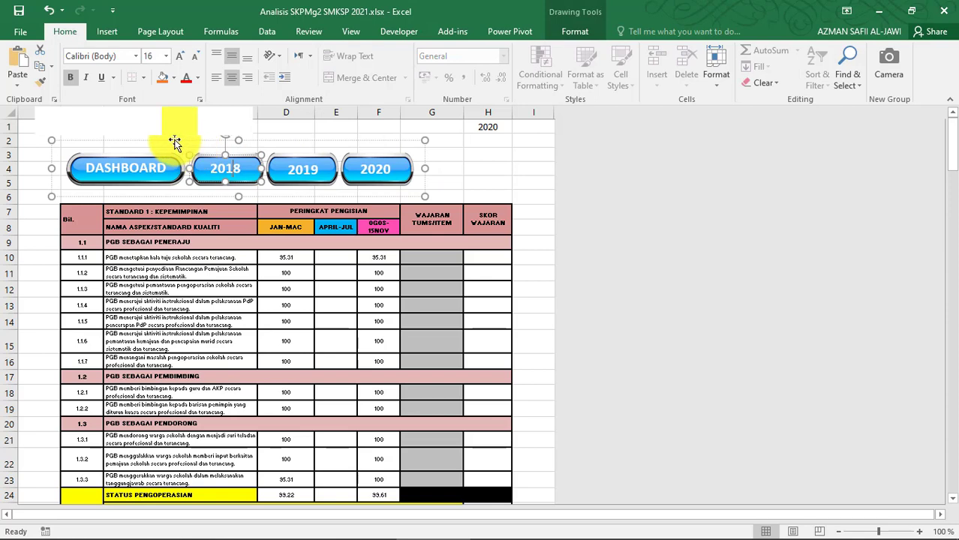
drag(175, 139, 218, 144)
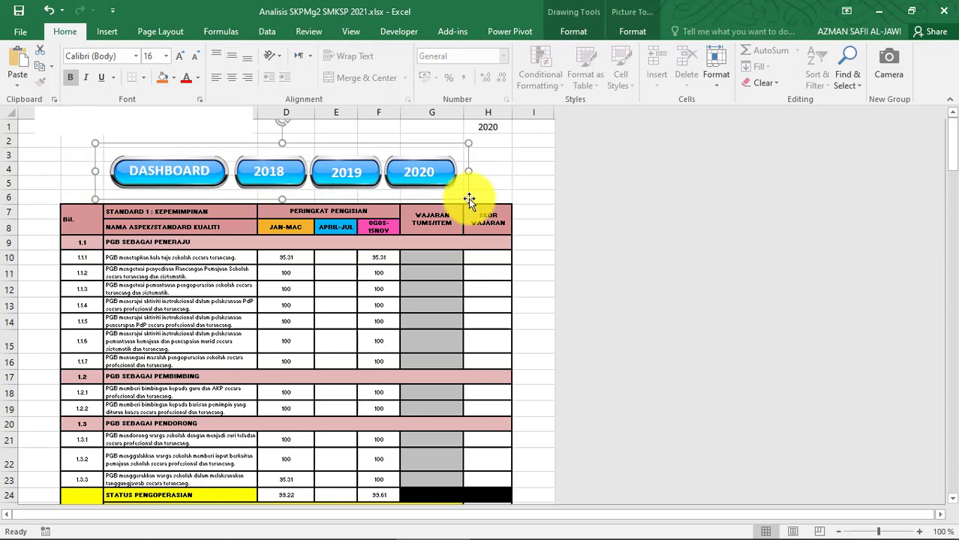
Return to the 2018 sheet and examine its score tables down to STANDARD 3.2
click(268, 181)
scroll(167, 359, down, 15)
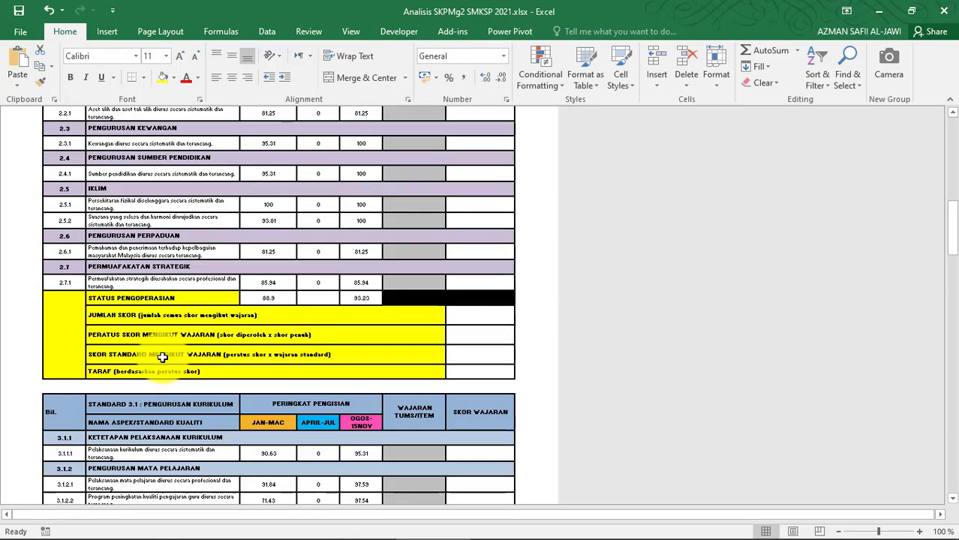
scroll(162, 358, down, 14)
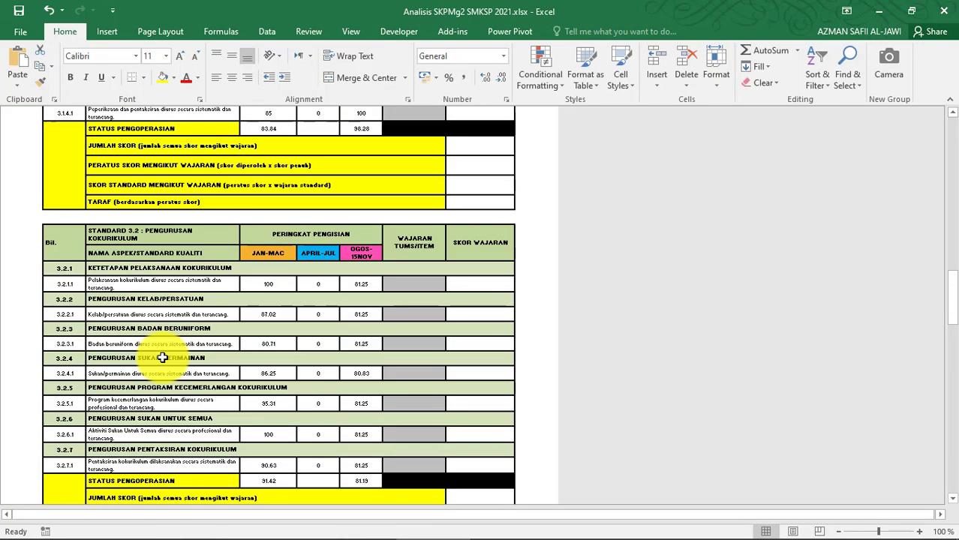
scroll(163, 358, up, 20)
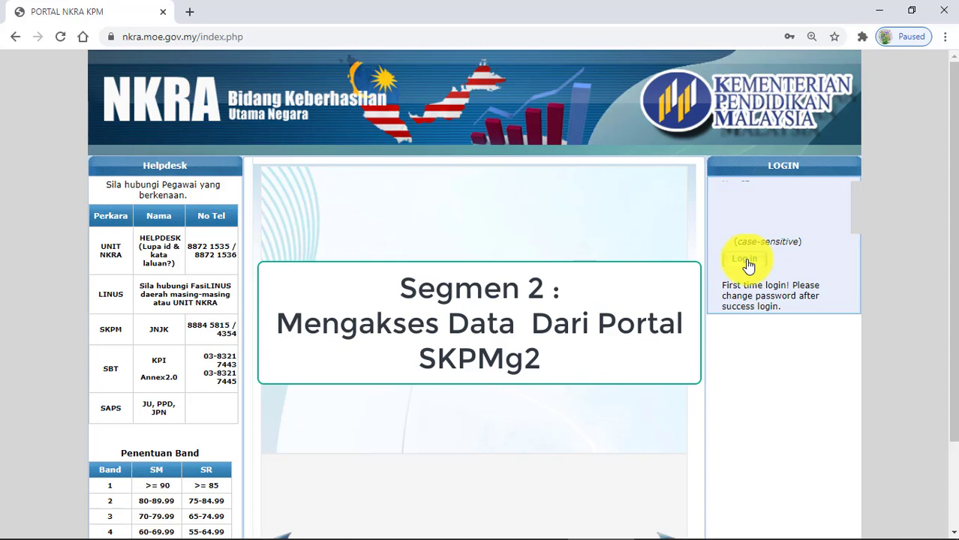
Log in to the NKRA KPM portal in the browser and open the SKPMg2 school search, Carian Sekolah
click(746, 261)
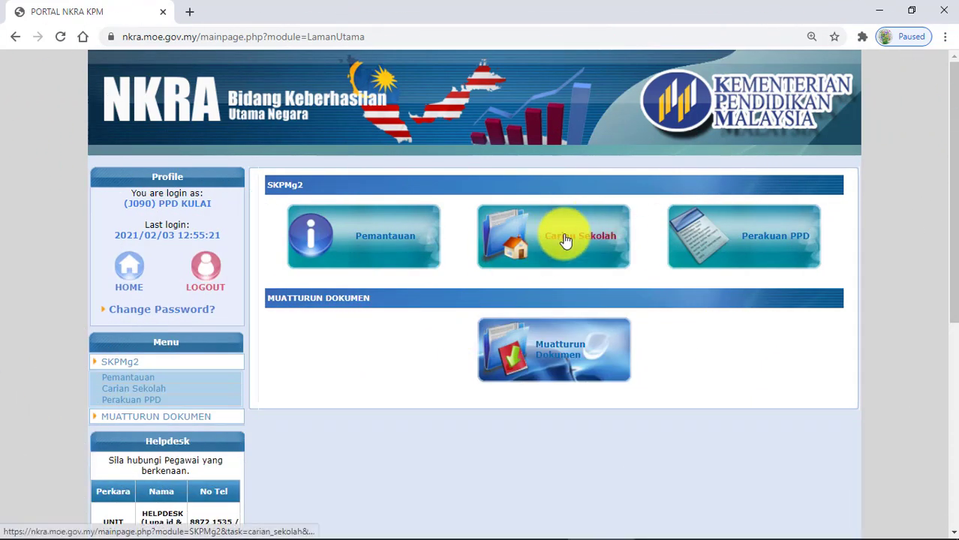
click(566, 245)
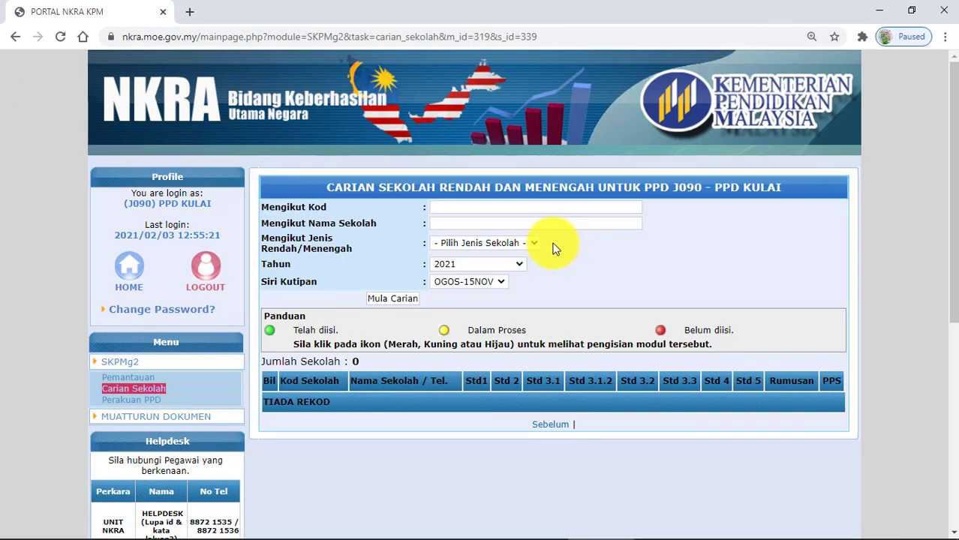
Set the school search to type Menengah and year 2018, and run it
click(536, 243)
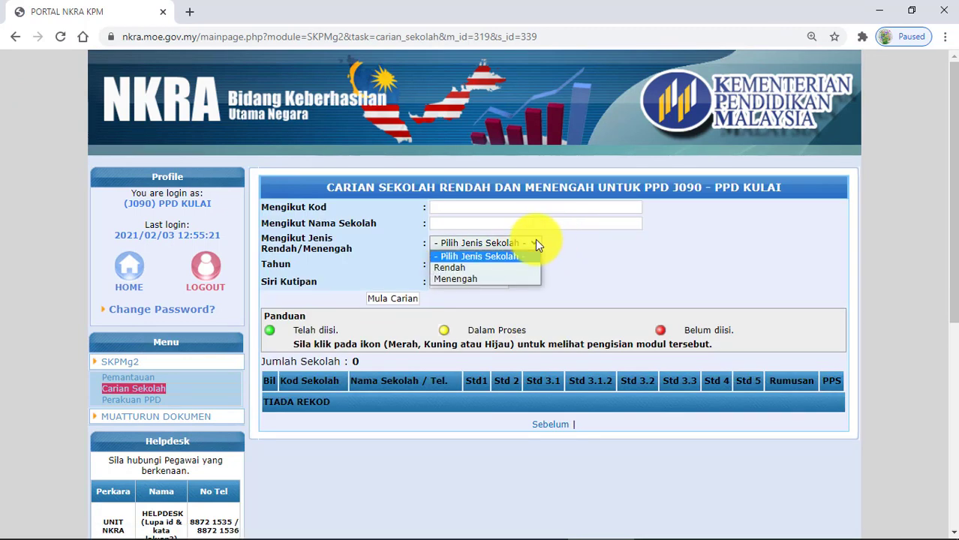
click(489, 280)
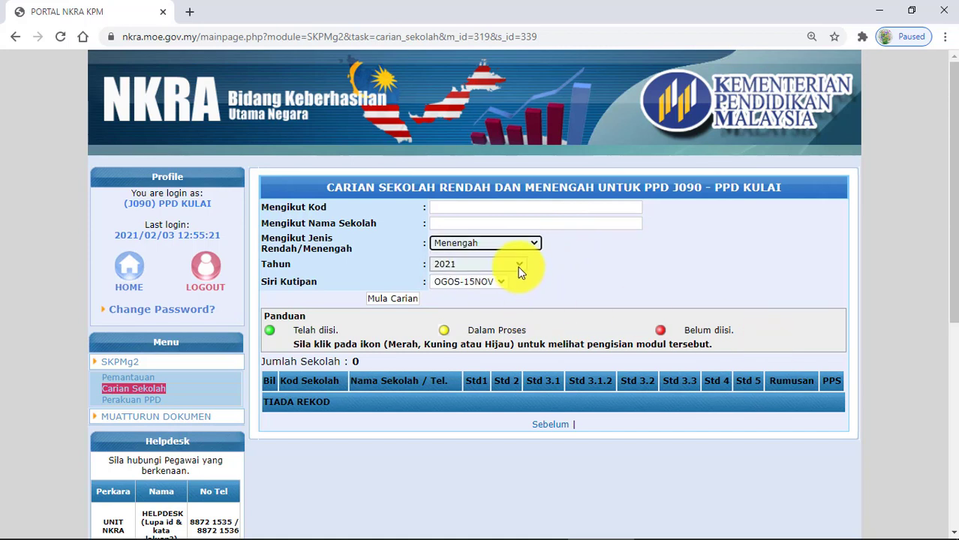
click(517, 264)
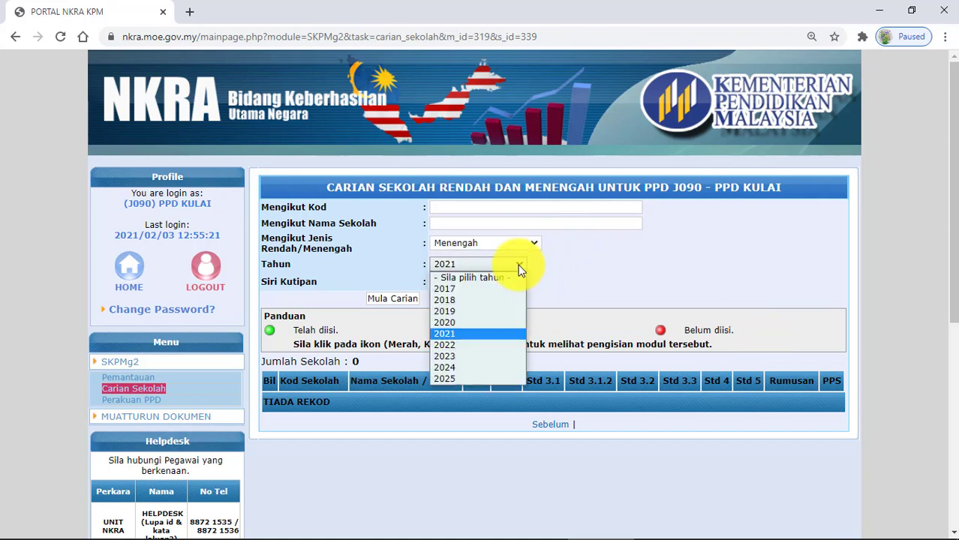
click(475, 300)
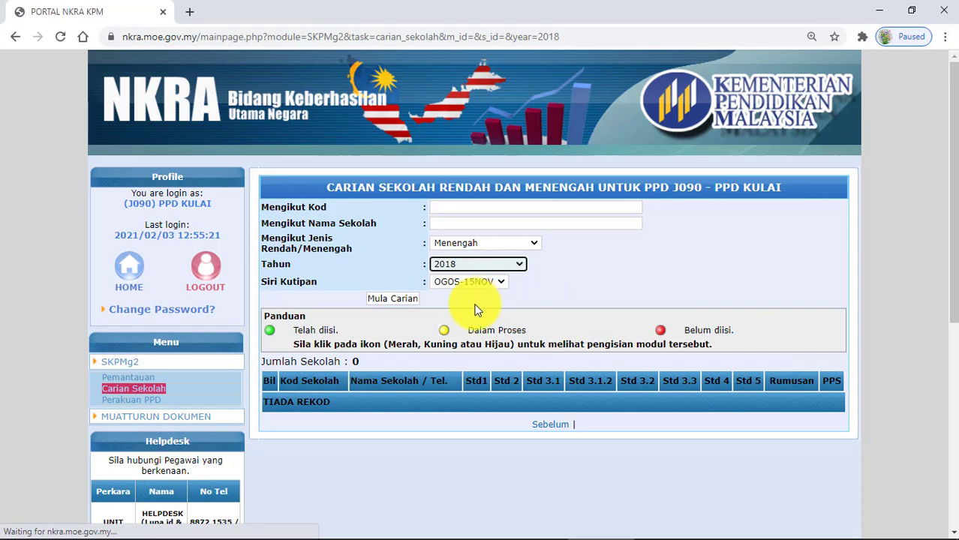
click(403, 300)
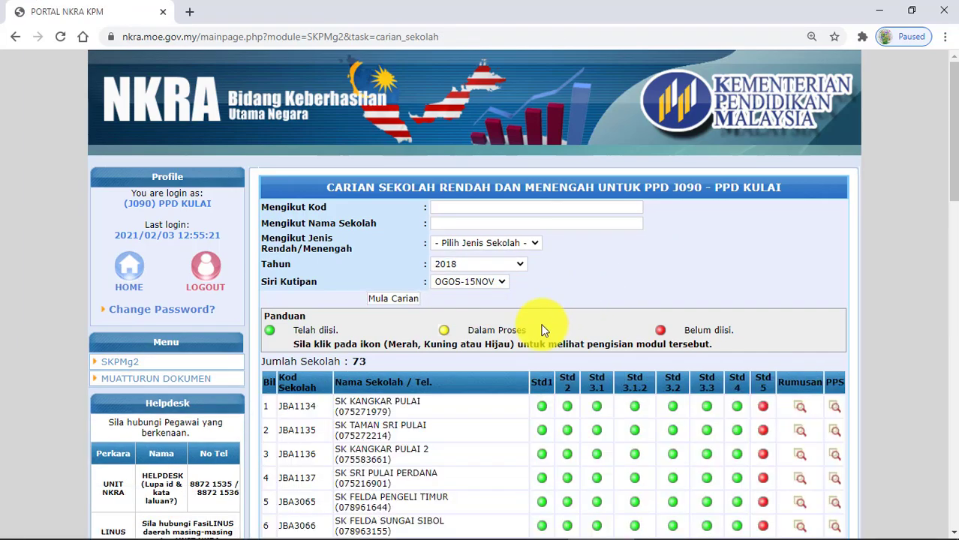
Narrow the 2018 results to Menengah schools and open the Rumusan score summary of Sekolah Menengah Agama Bandar Tenggara
scroll(542, 326, down, 6)
scroll(542, 330, down, 10)
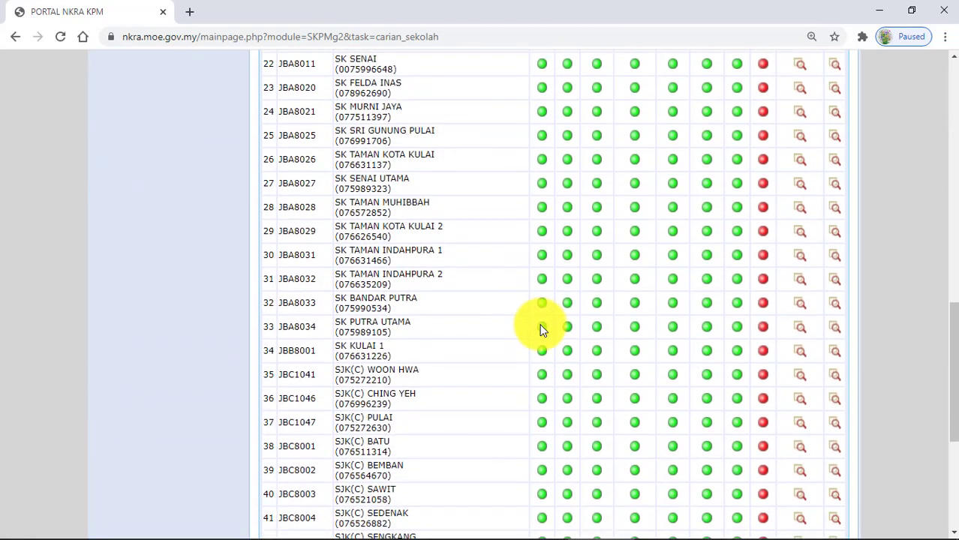
scroll(524, 345, up, 15)
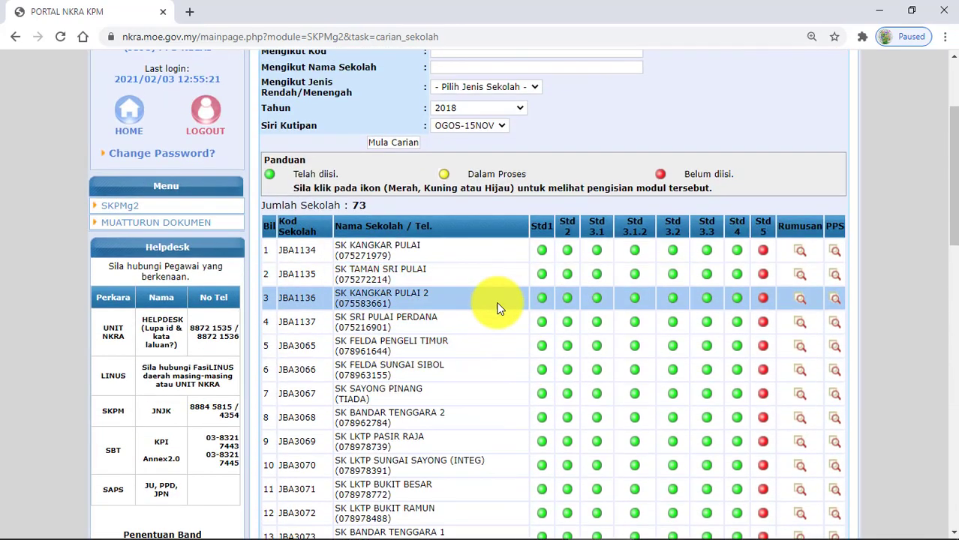
scroll(439, 339, down, 2)
scroll(439, 343, down, 3)
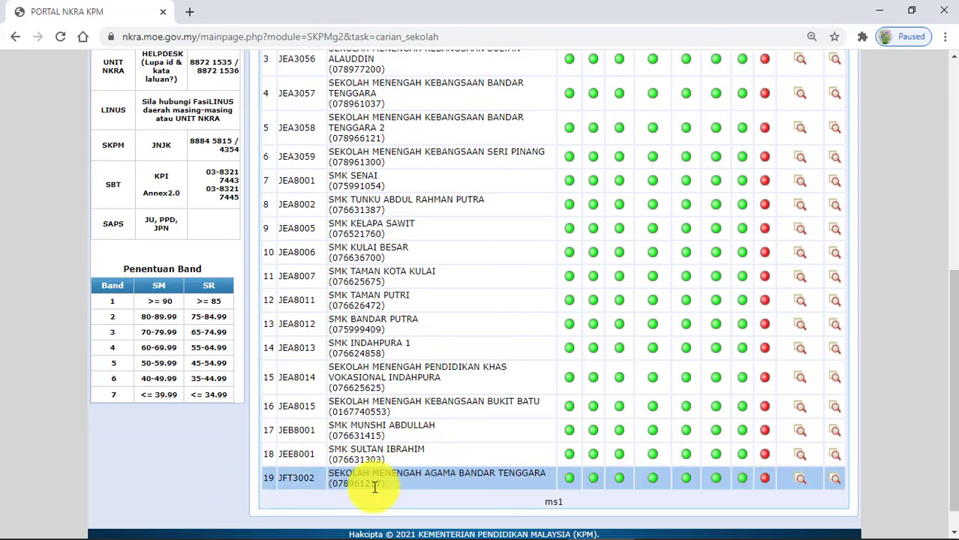
scroll(813, 353, down, 1)
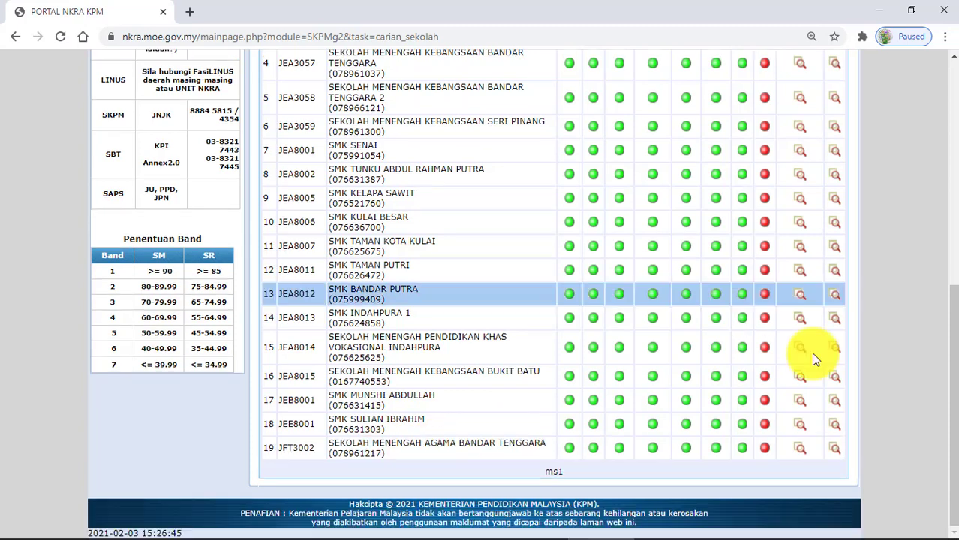
click(801, 448)
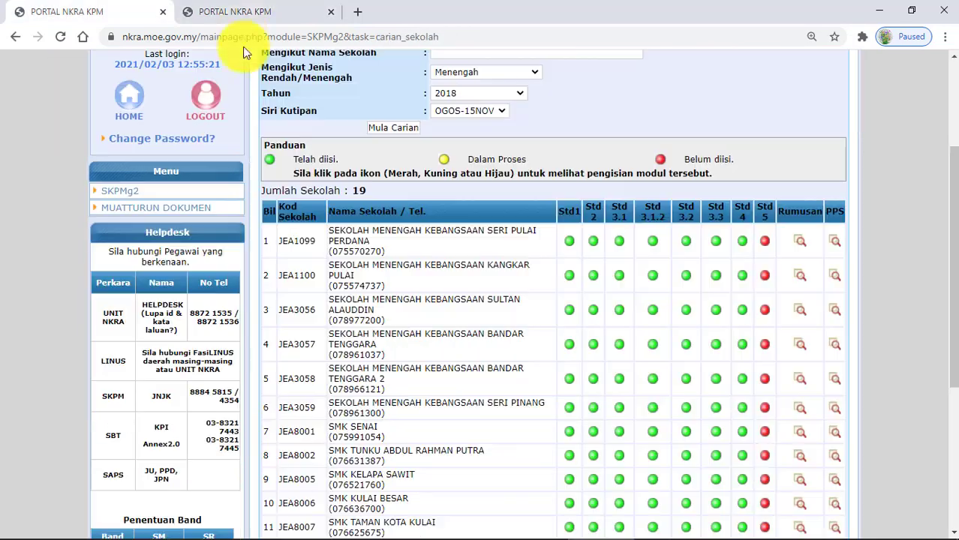
click(236, 17)
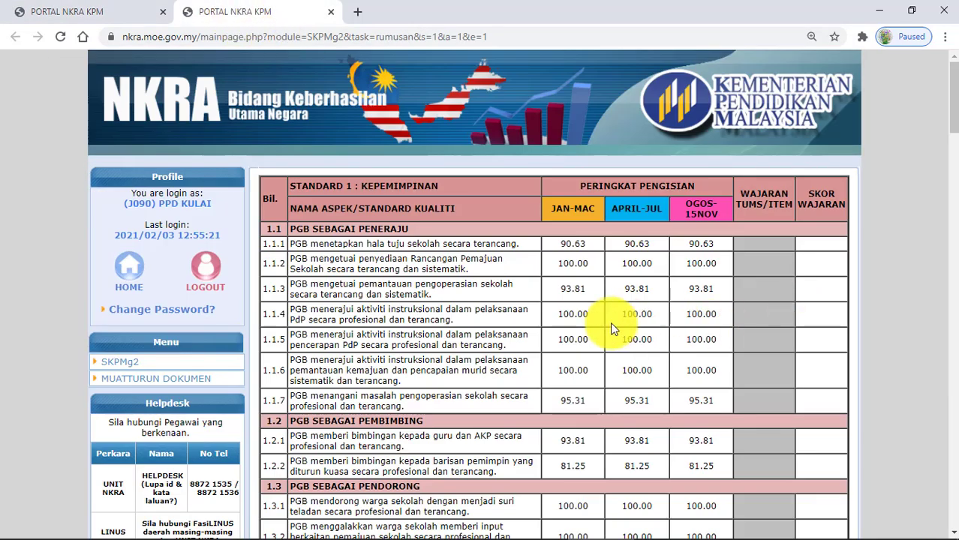
Copy the school's complete score summary, from the STANDARD 1 header to the TARAF row that closes the last table
scroll(570, 329, down, 4)
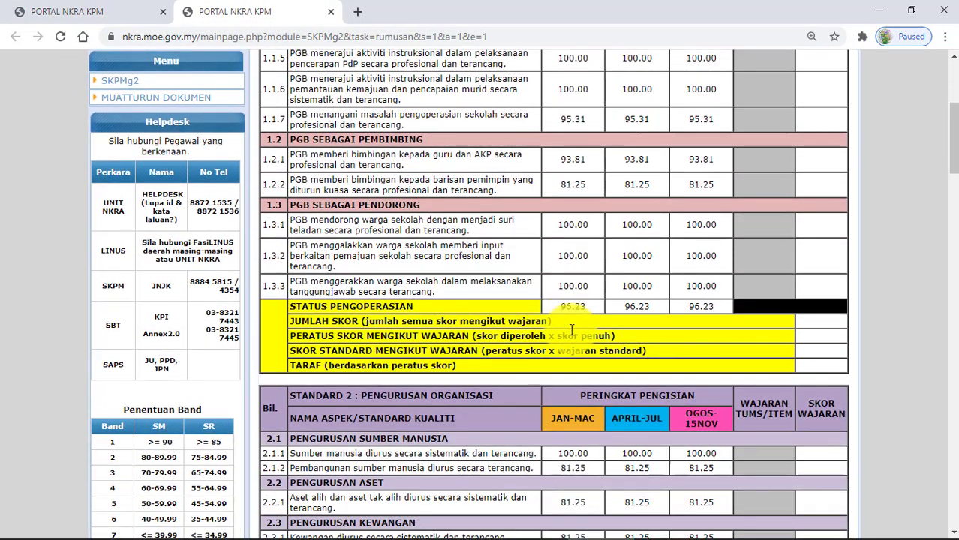
scroll(570, 330, up, 4)
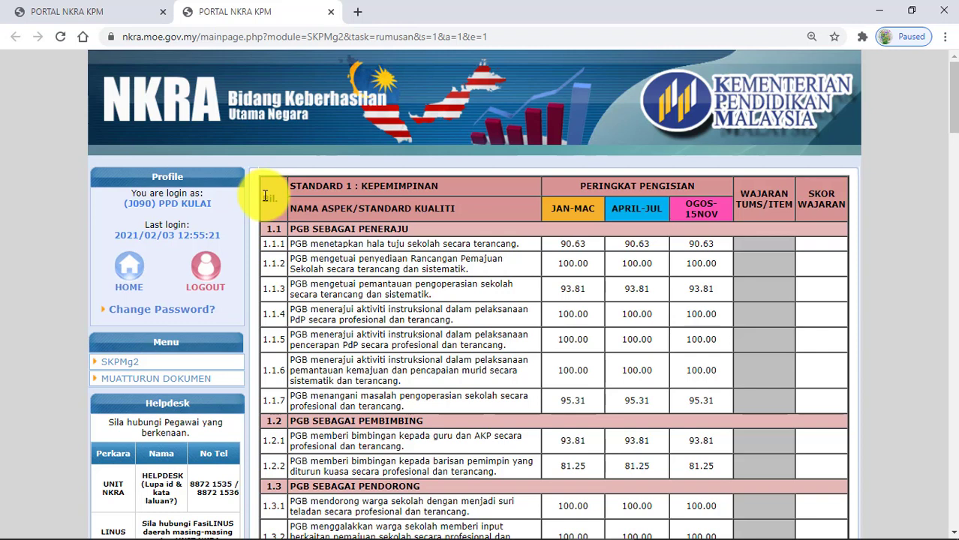
drag(280, 196, 838, 400)
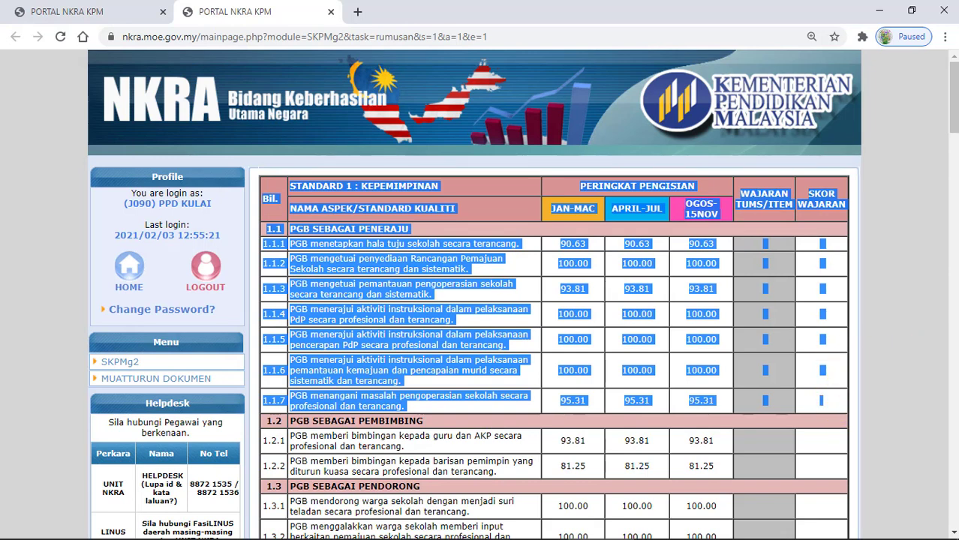
scroll(924, 231, down, 10)
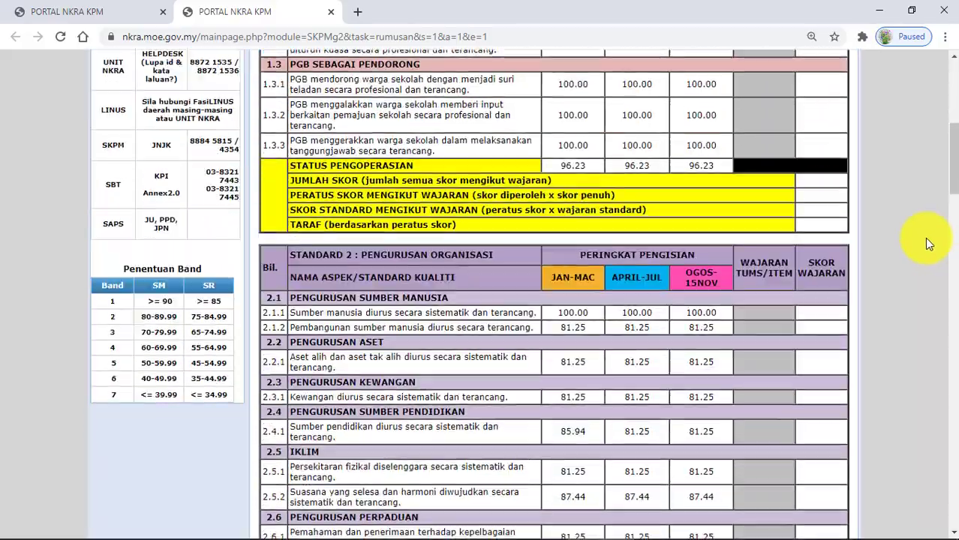
scroll(926, 240, down, 15)
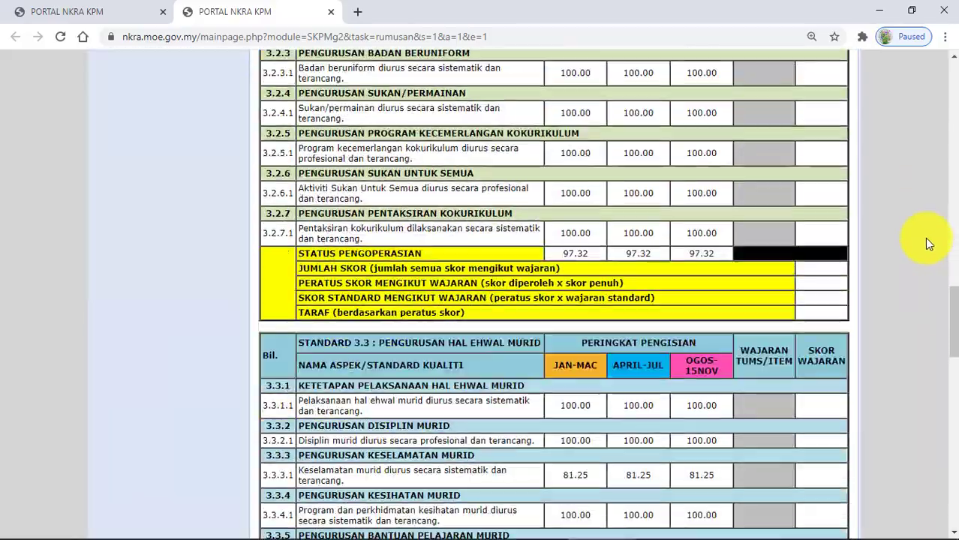
scroll(927, 242, down, 6)
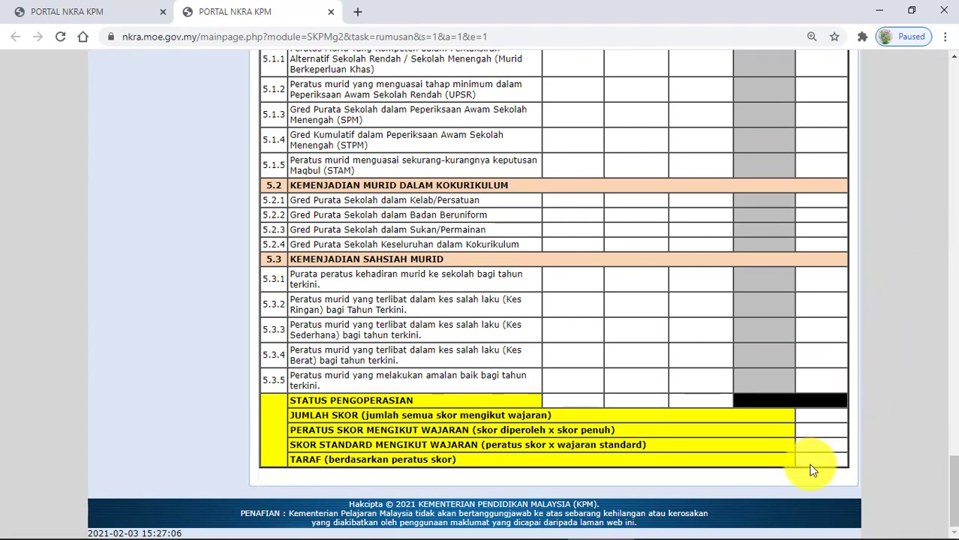
key(ctrl+a)
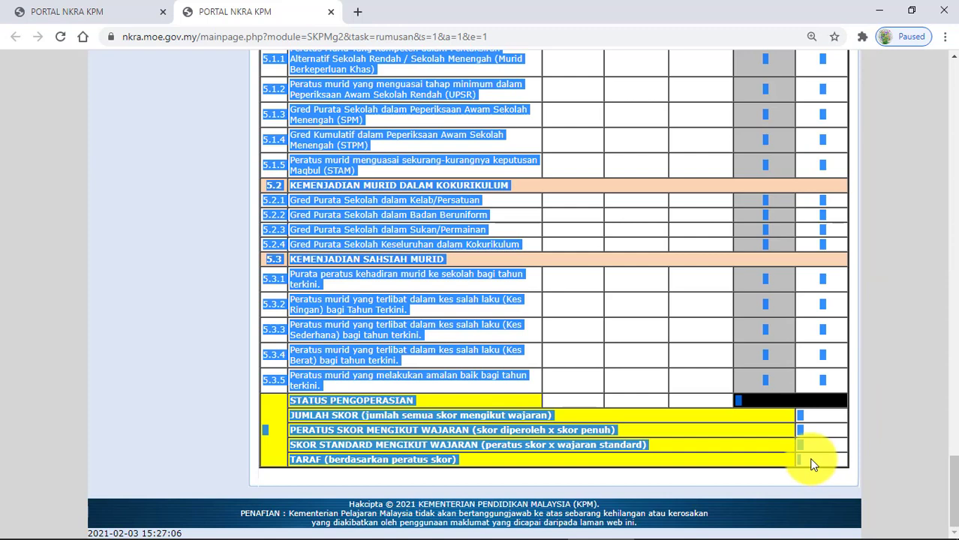
right_click(341, 131)
click(363, 140)
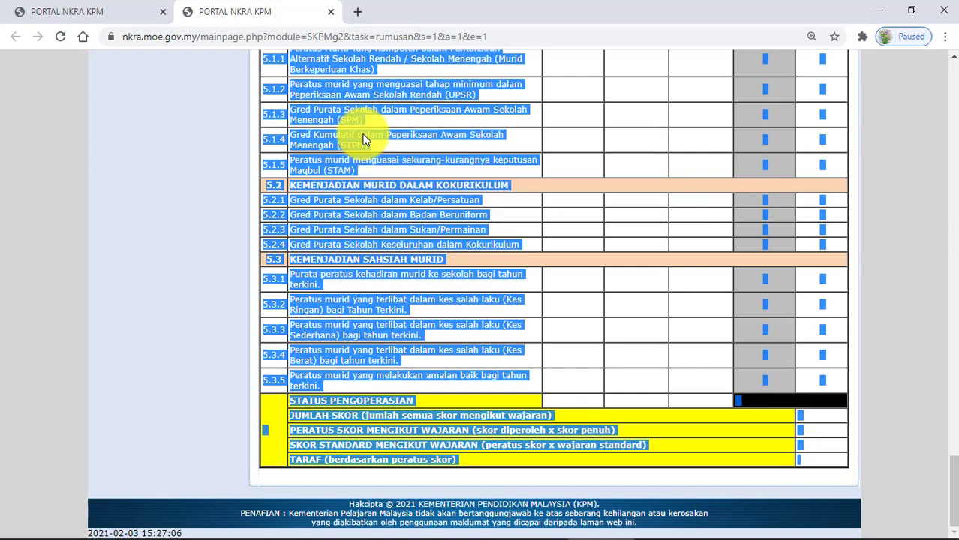
key(ctrl+c)
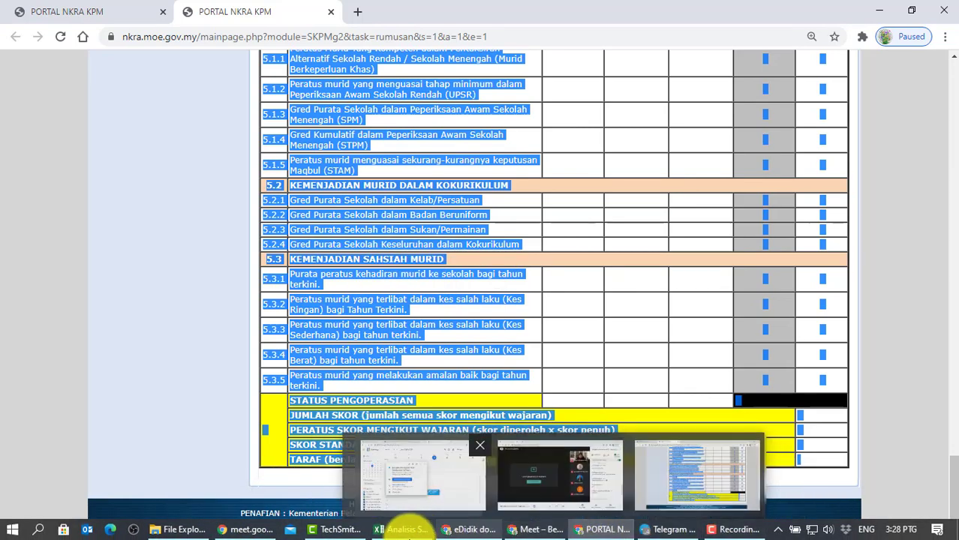
Switch to the Excel workbook and save a copy in the same folder as Analisis SKPMg2 SMABT 2021.xlsx
click(398, 529)
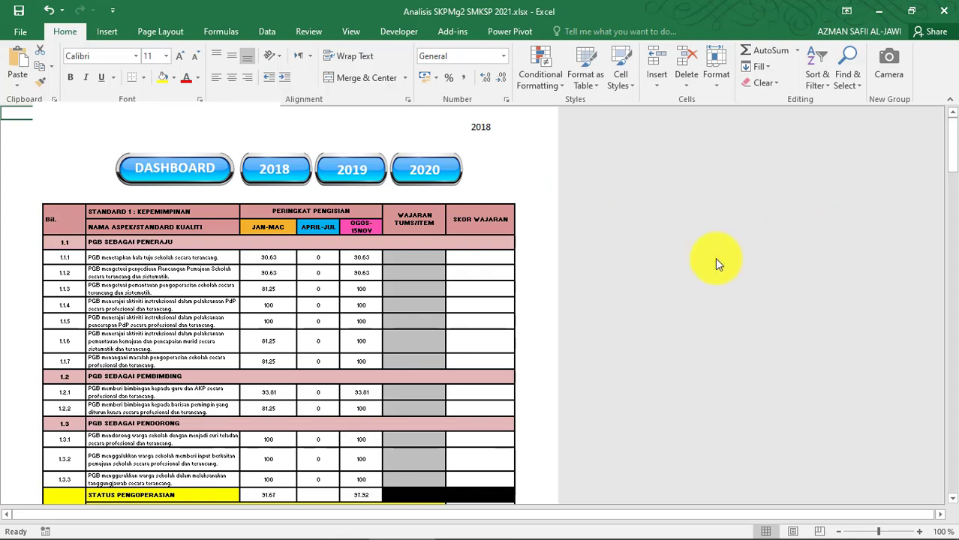
click(21, 30)
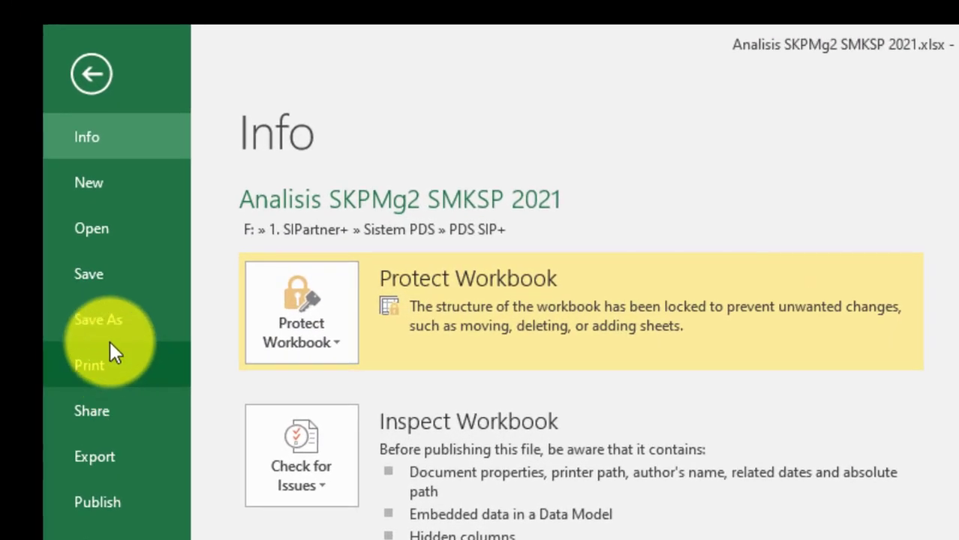
click(107, 325)
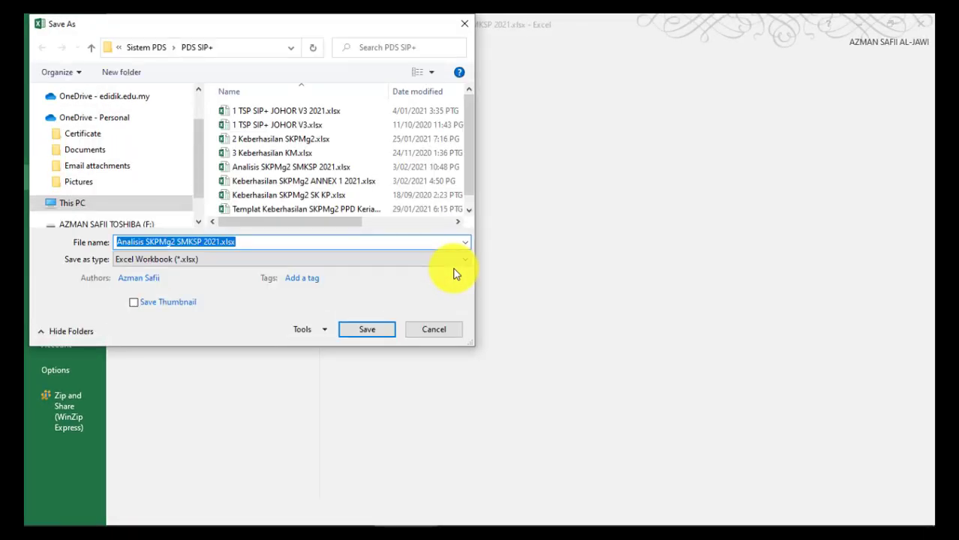
double_click(181, 242)
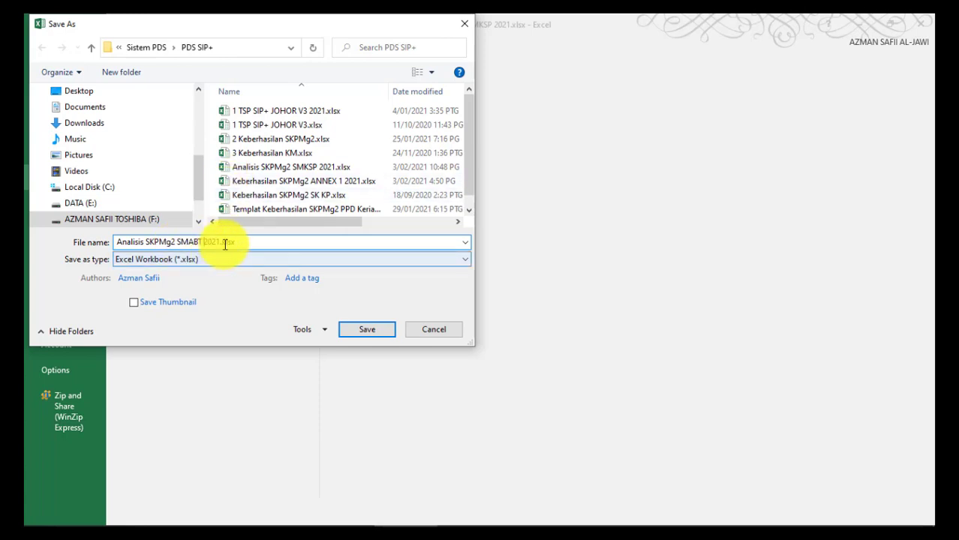
click(371, 331)
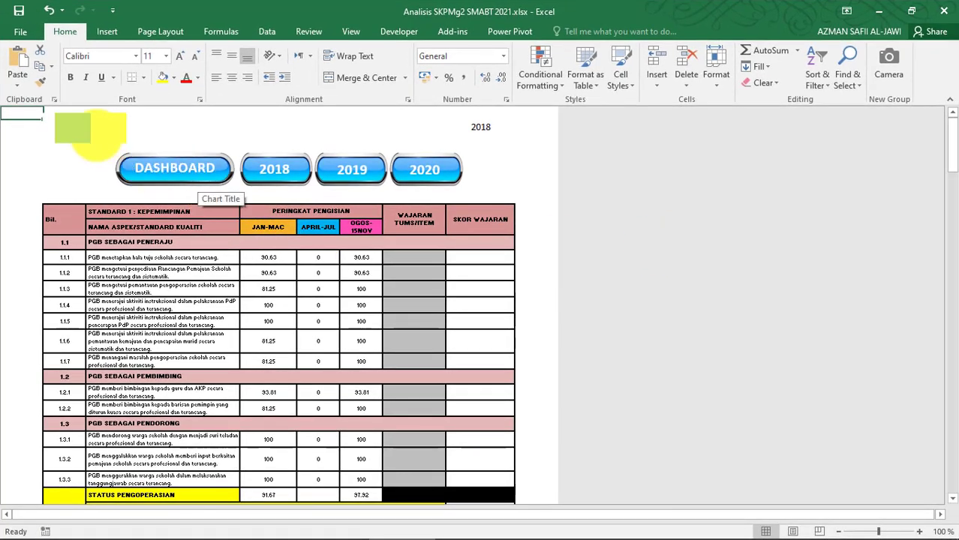
Enter SMA BANDAR TENGGARA as the school name in the merged cell above the navigation buttons on the 2018 sheet
click(483, 126)
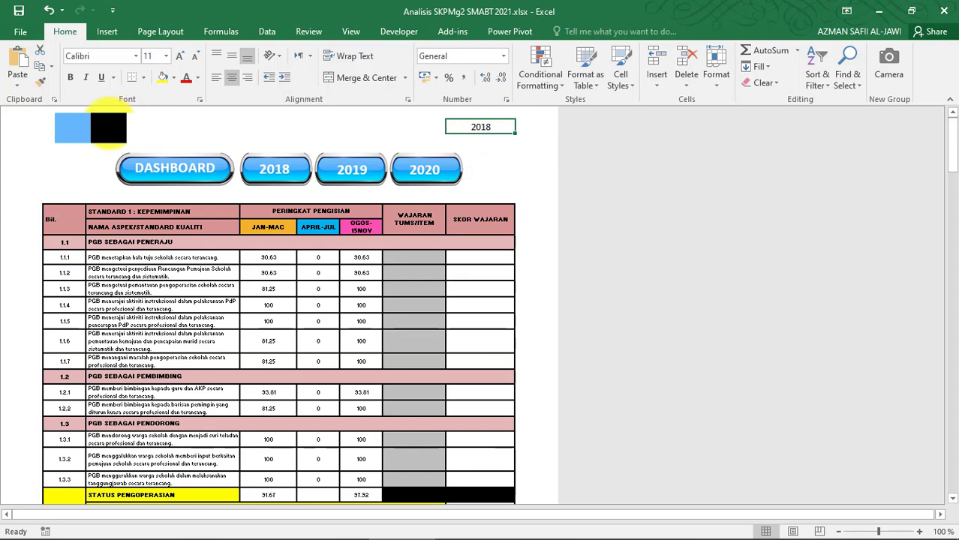
click(72, 128)
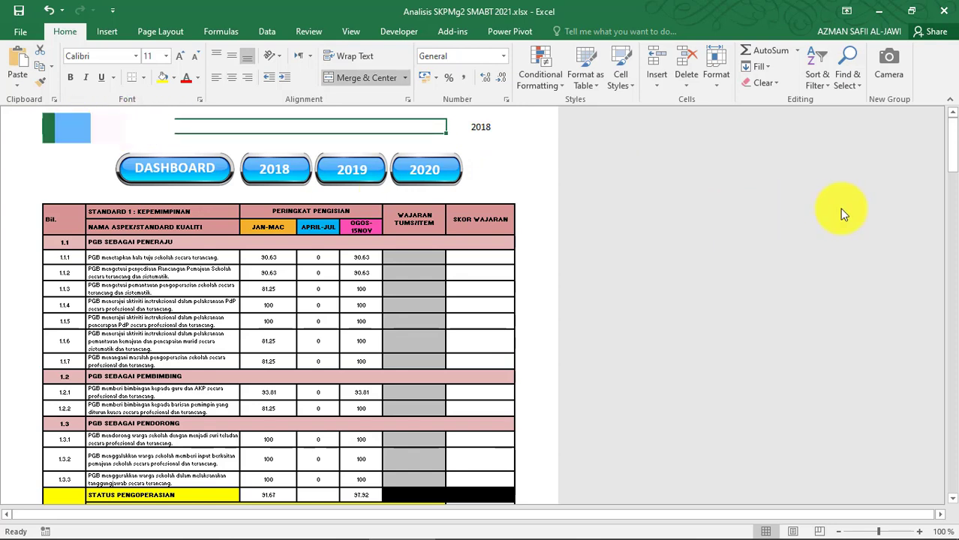
text(SMA BANDAR TENGGARA)
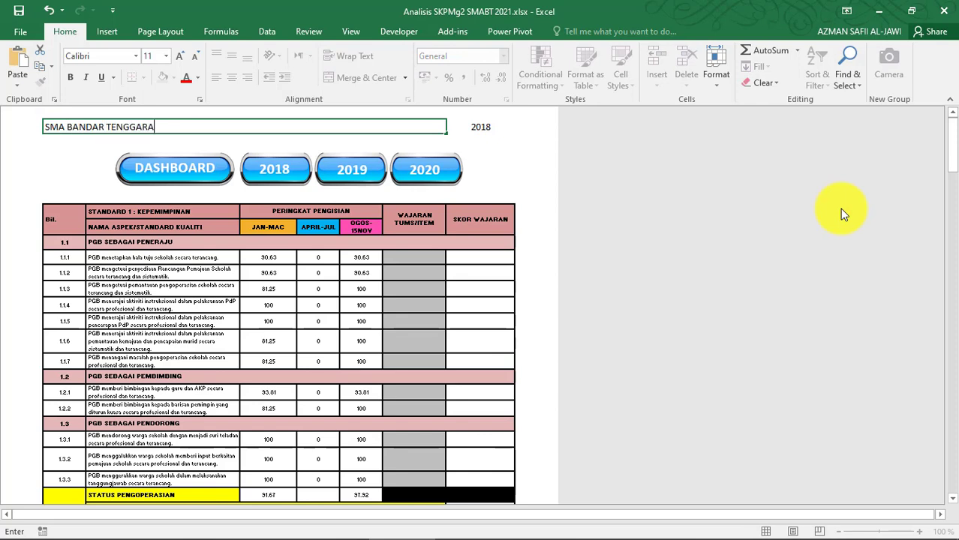
Paste the copied portal scores over the 2018 sheet's existing tables, starting at the STANDARD 1 Bil. header, and check the pasted tables
click(65, 217)
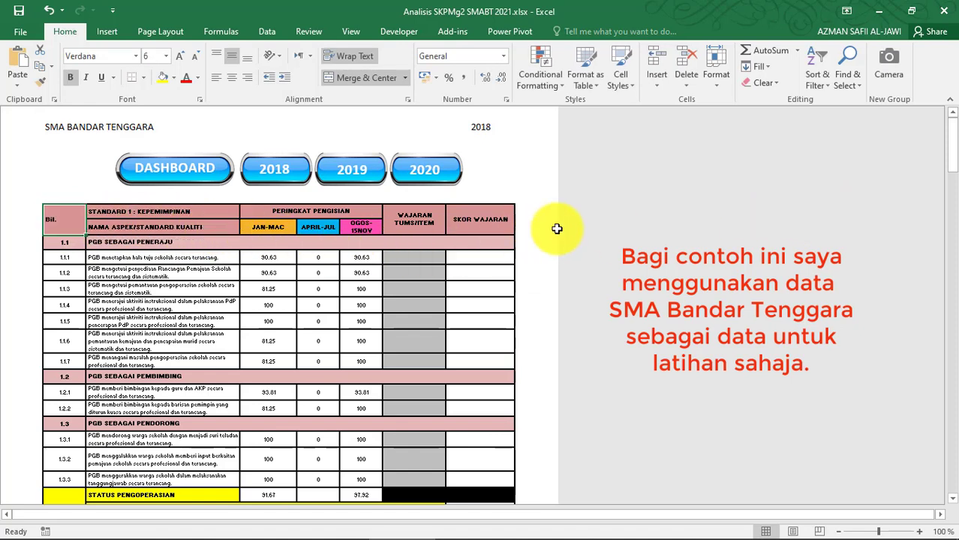
drag(64, 217, 503, 323)
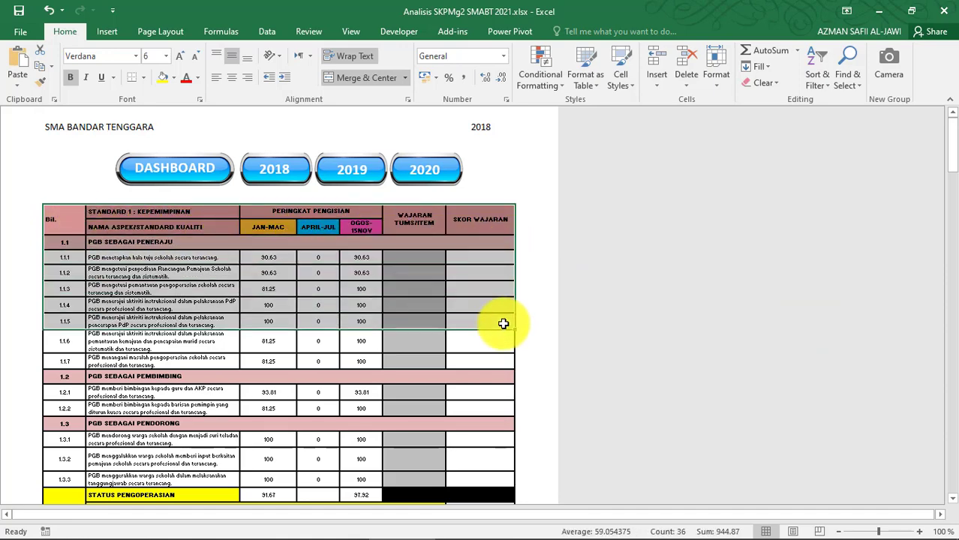
scroll(478, 359, down, 15)
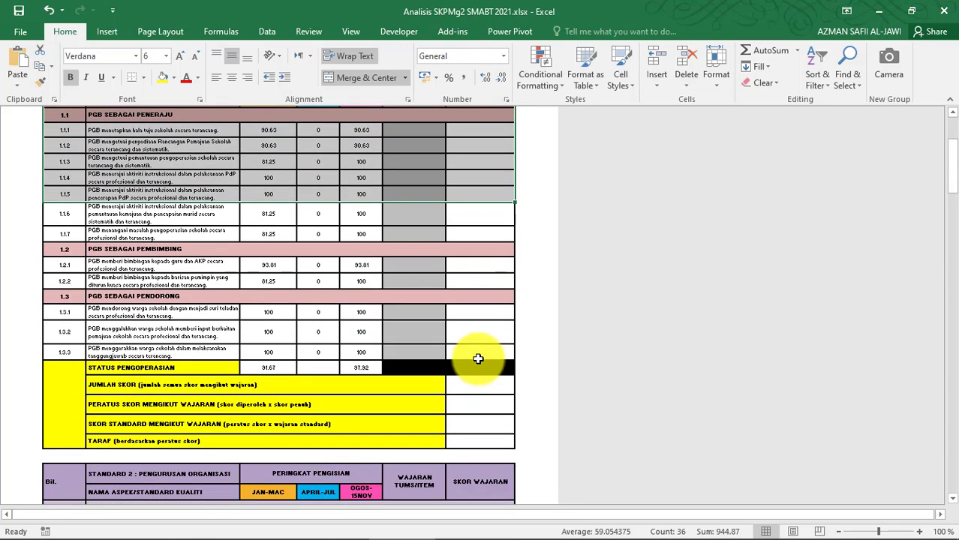
scroll(478, 360, down, 20)
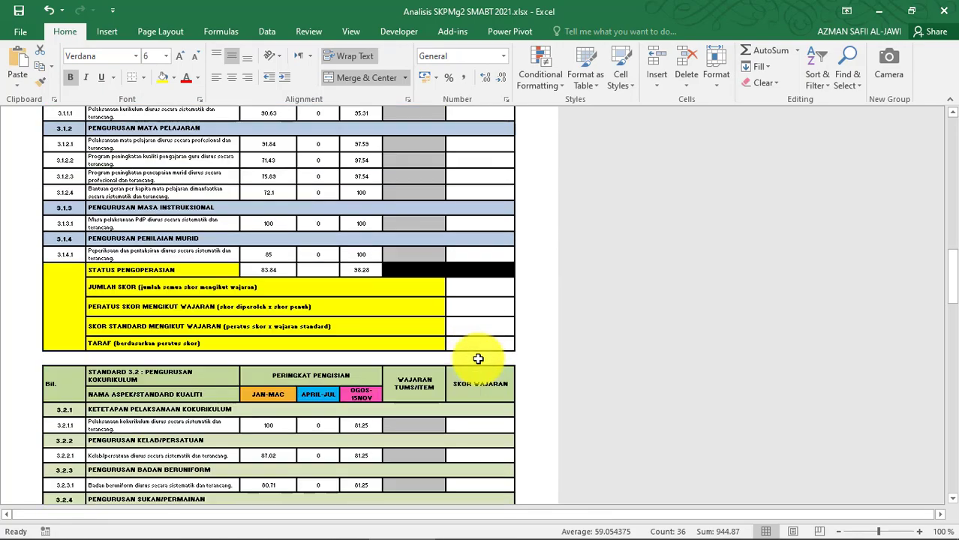
scroll(478, 359, down, 20)
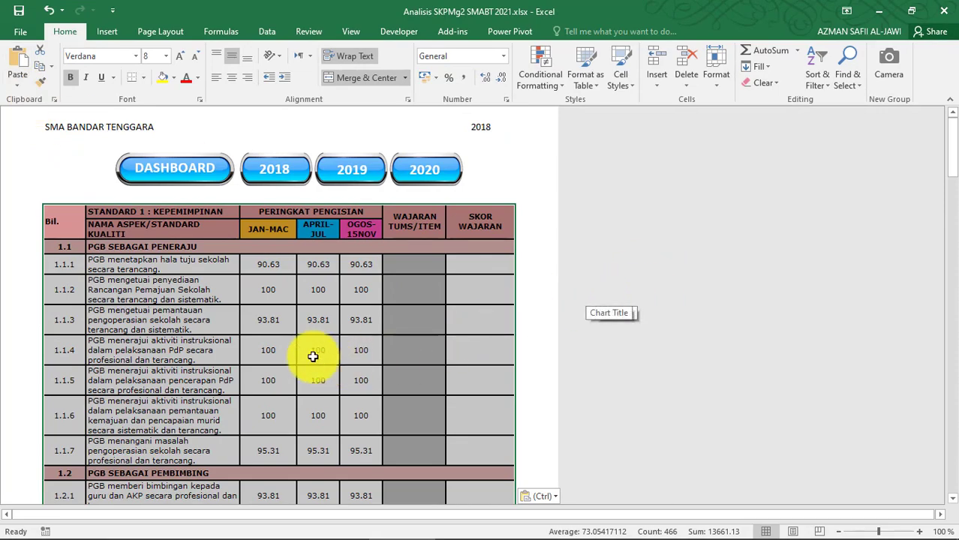
scroll(313, 357, down, 1)
scroll(307, 348, up, 1)
scroll(284, 336, down, 15)
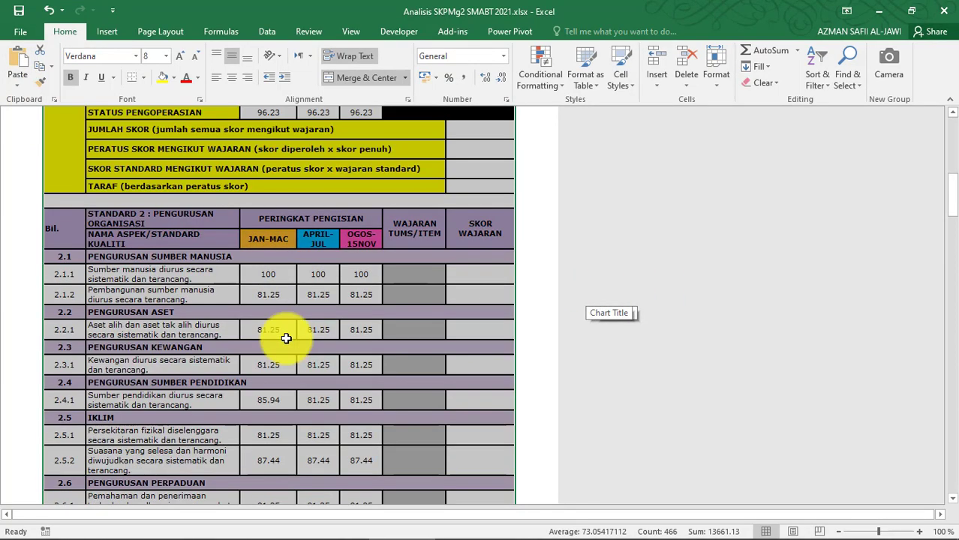
scroll(286, 338, down, 15)
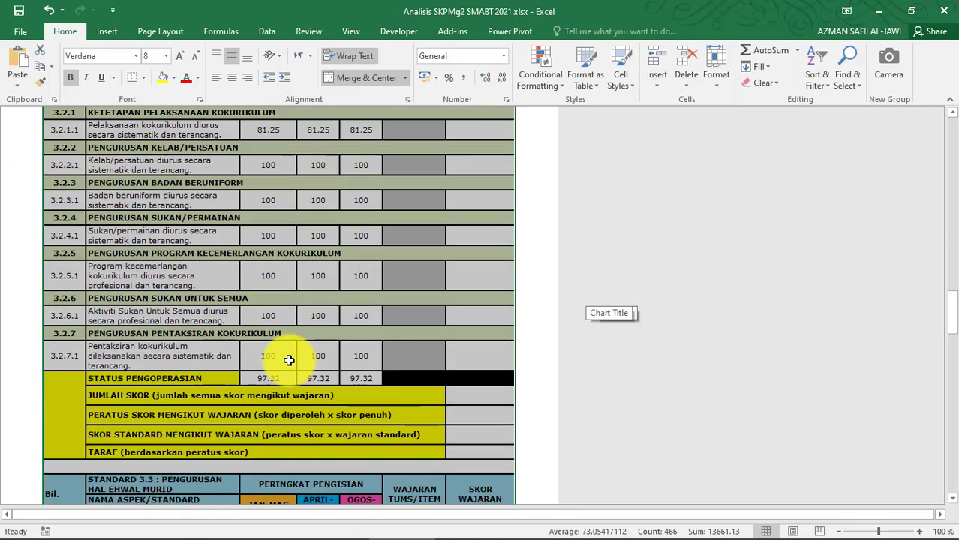
Check the pasted 2018 tables down to STANDARD 5 and back up to the year at the head of the sheet
scroll(289, 362, down, 15)
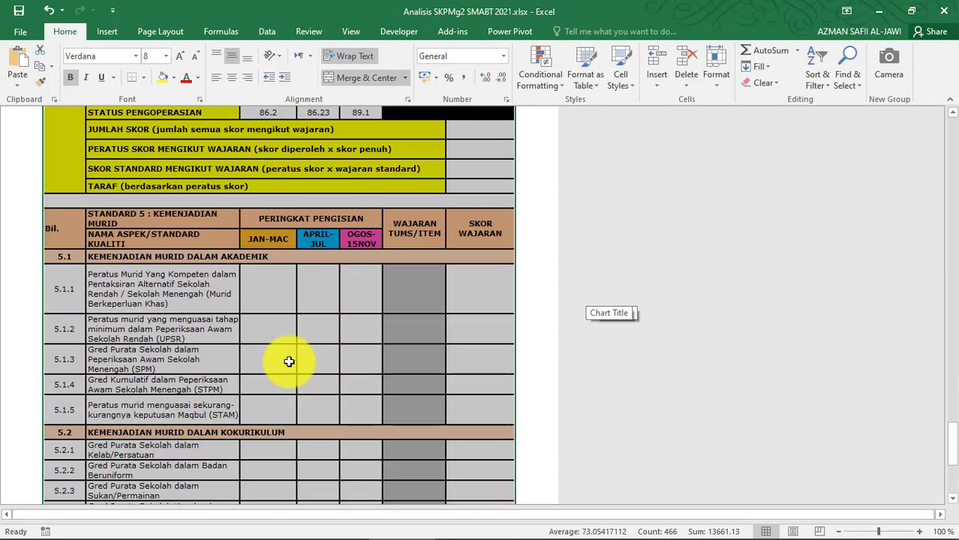
scroll(289, 361, up, 3)
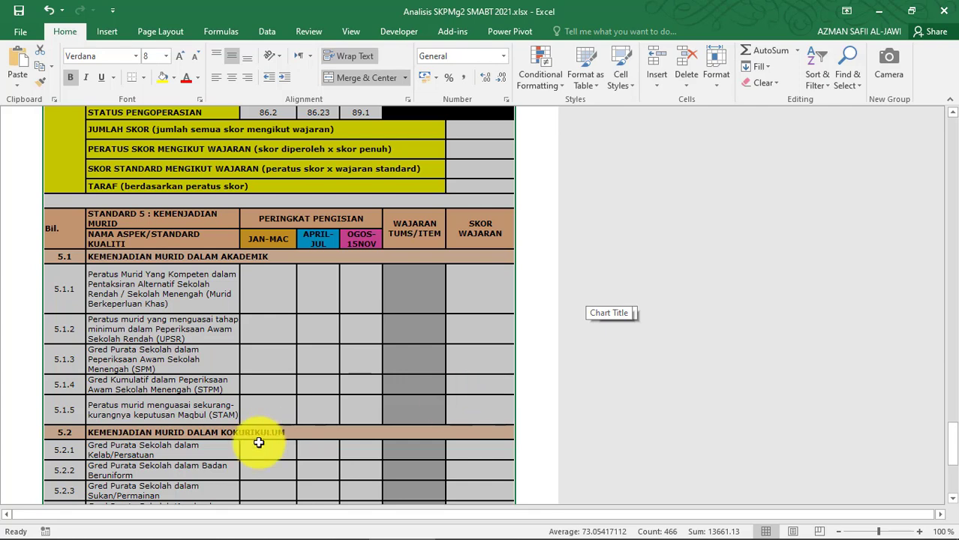
mouse_move(285, 532)
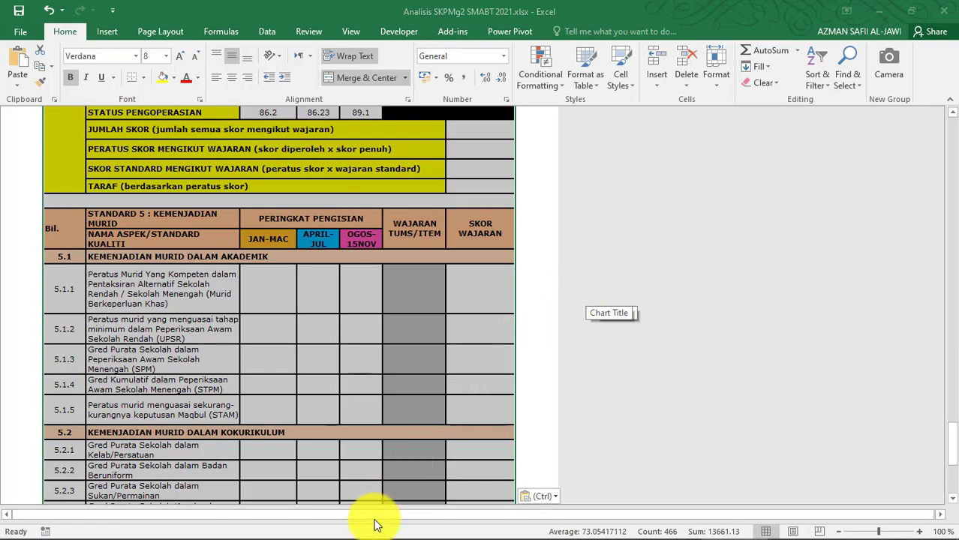
scroll(373, 213, up, 20)
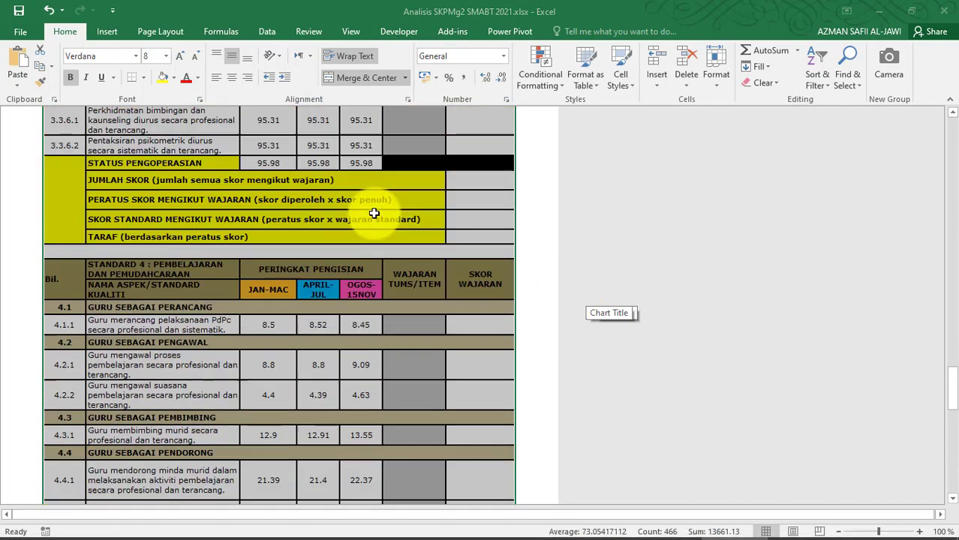
scroll(374, 213, up, 8)
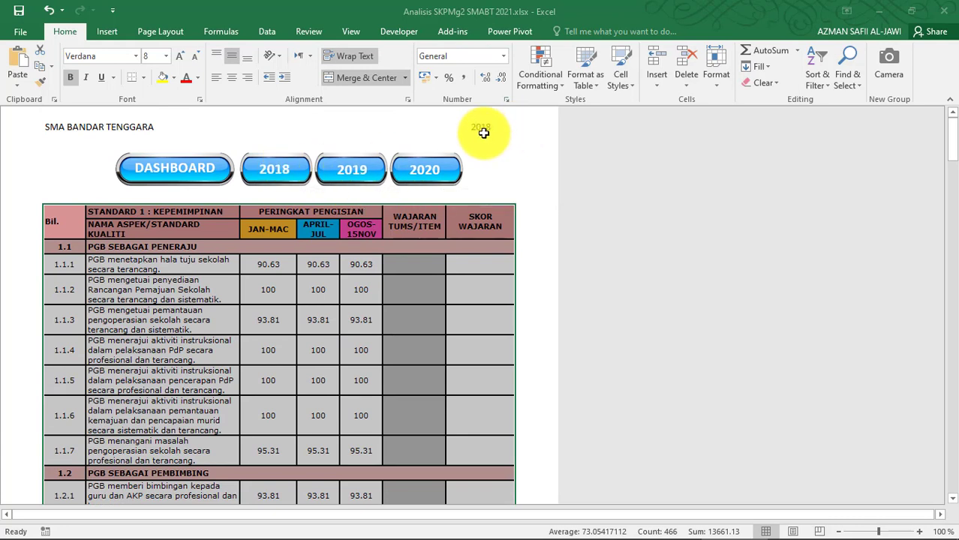
Open the 2019 sheet and clear the old STANDARD 1 contents in rows 9 to 16 and 18 to 23
click(343, 173)
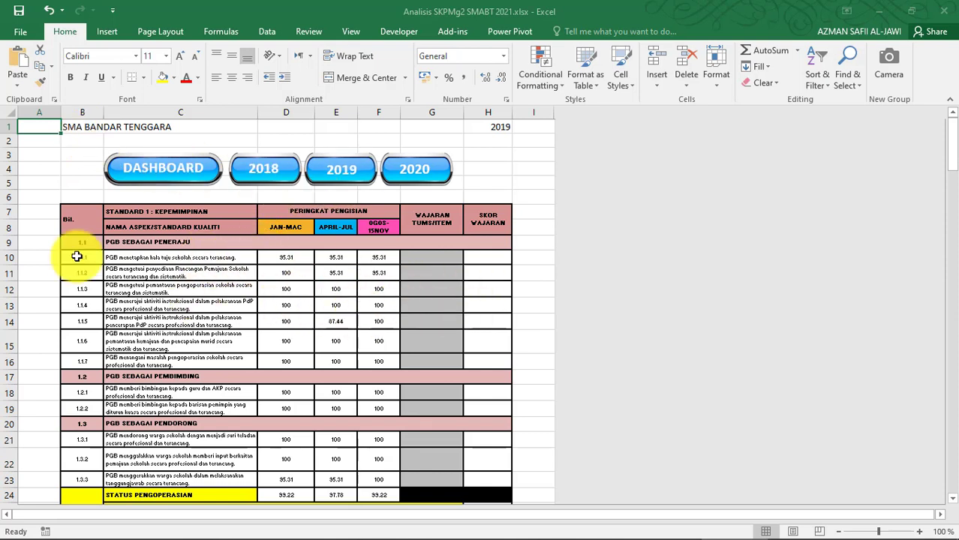
mouse_move(76, 247)
mouse_down()
mouse_move(306, 296)
mouse_move(431, 360)
mouse_up()
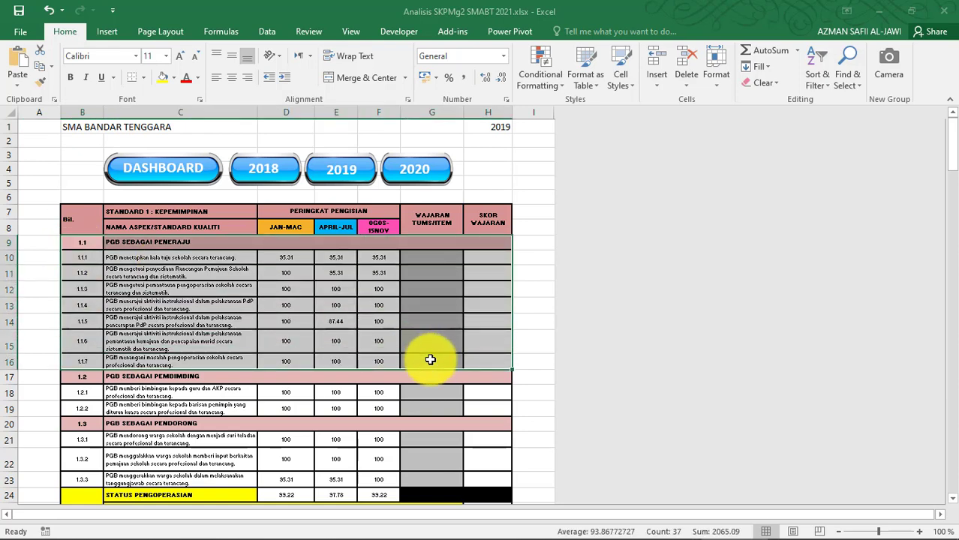
key(Delete)
drag(90, 377, 474, 464)
key(Delete)
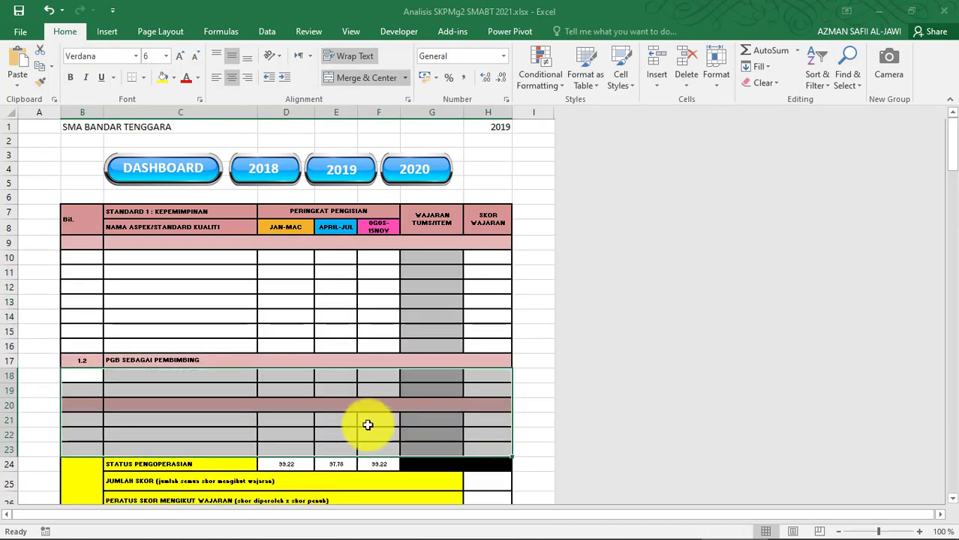
click(277, 311)
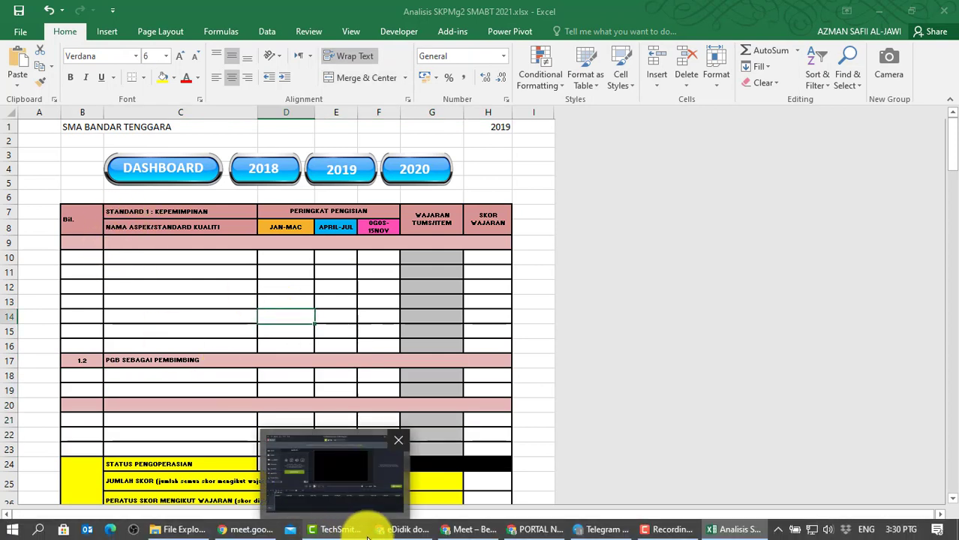
Switch to the NKRA portal in Chrome and close the 2018 score summary page
mouse_move(471, 533)
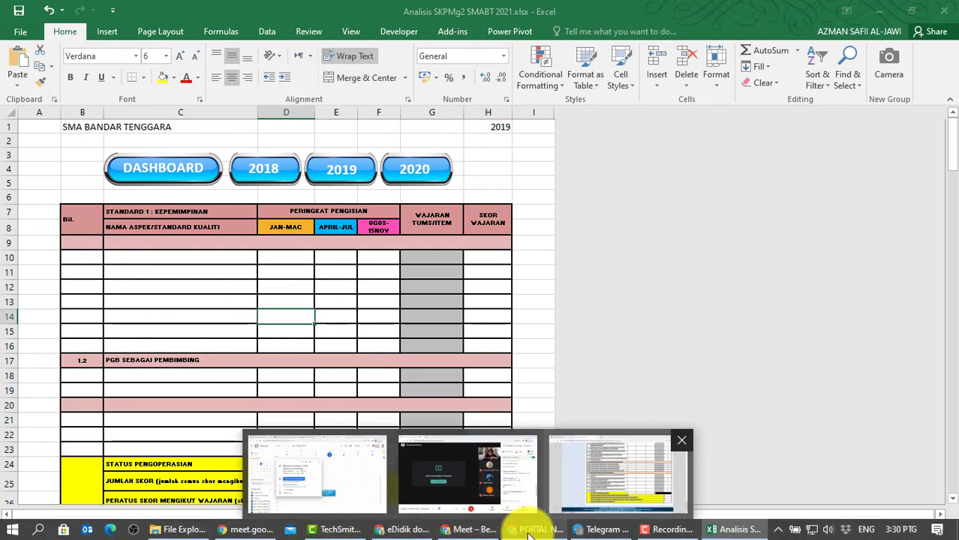
click(634, 456)
scroll(556, 159, up, 20)
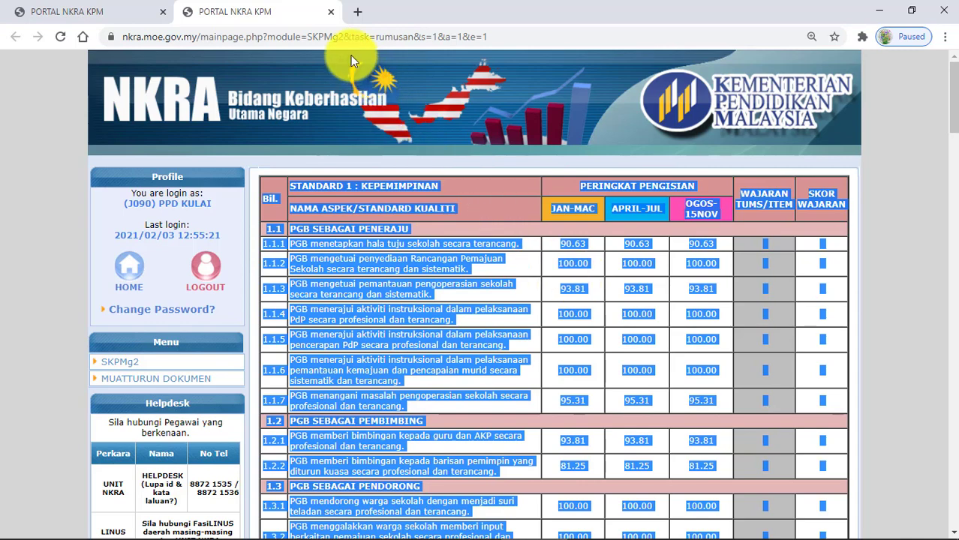
click(331, 13)
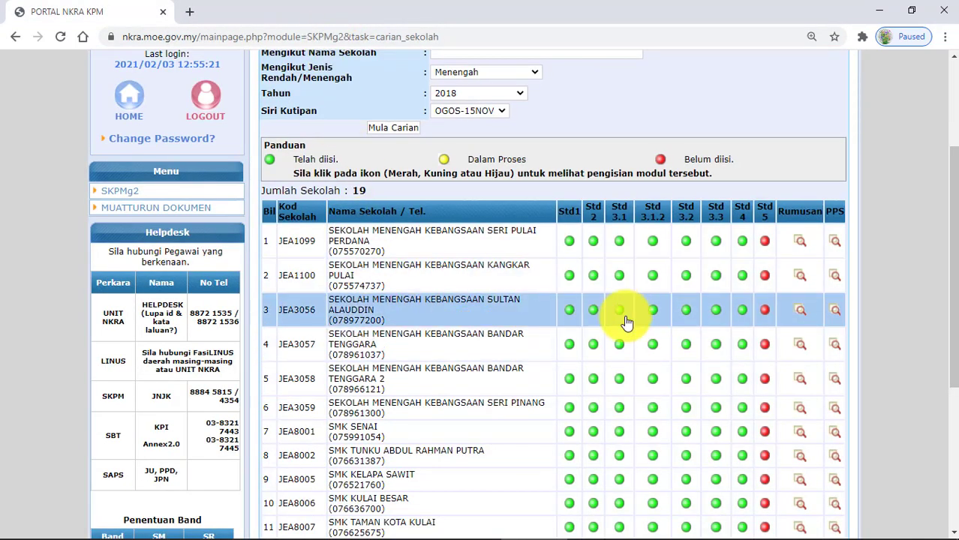
Search the portal for Menengah schools with Tahun 2019 and Siri Kutipan 0G0S-15NOV
click(520, 96)
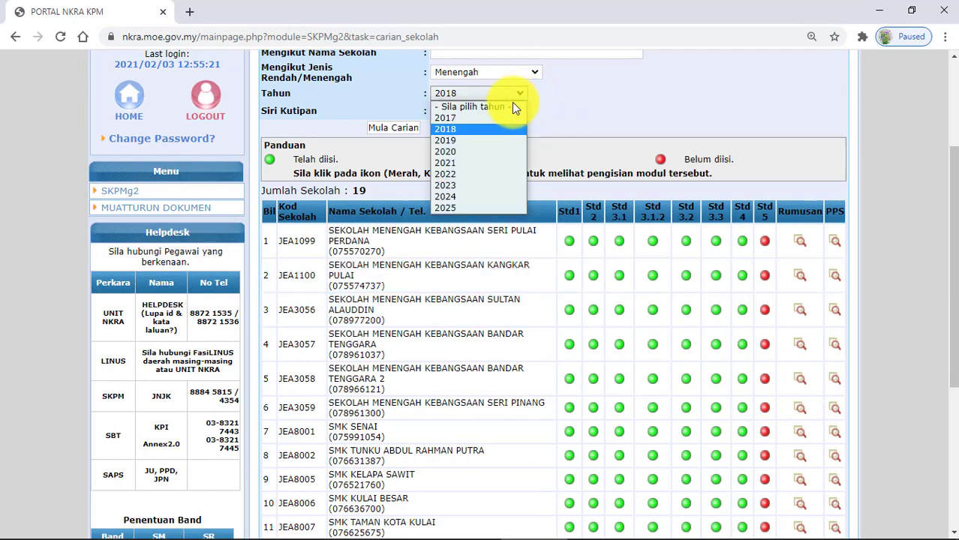
click(486, 142)
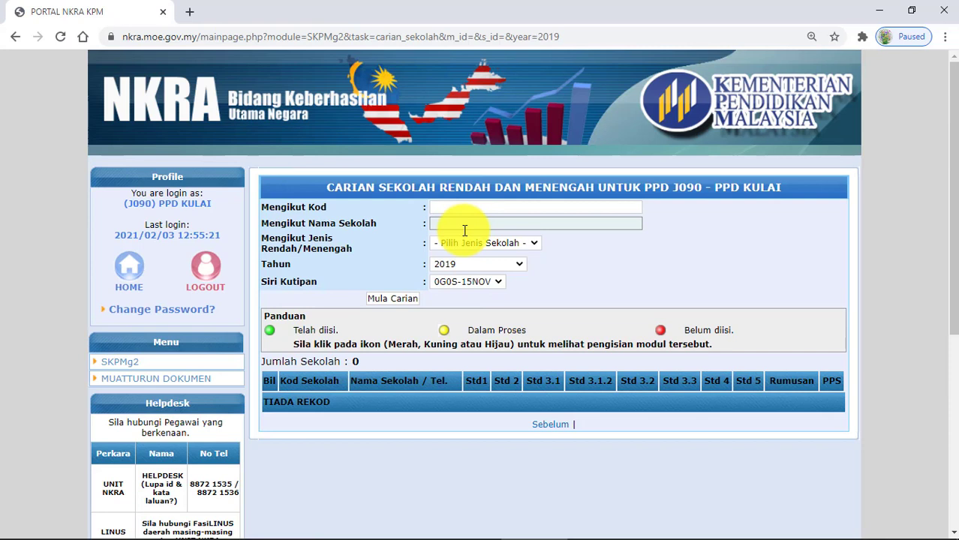
click(536, 242)
click(499, 283)
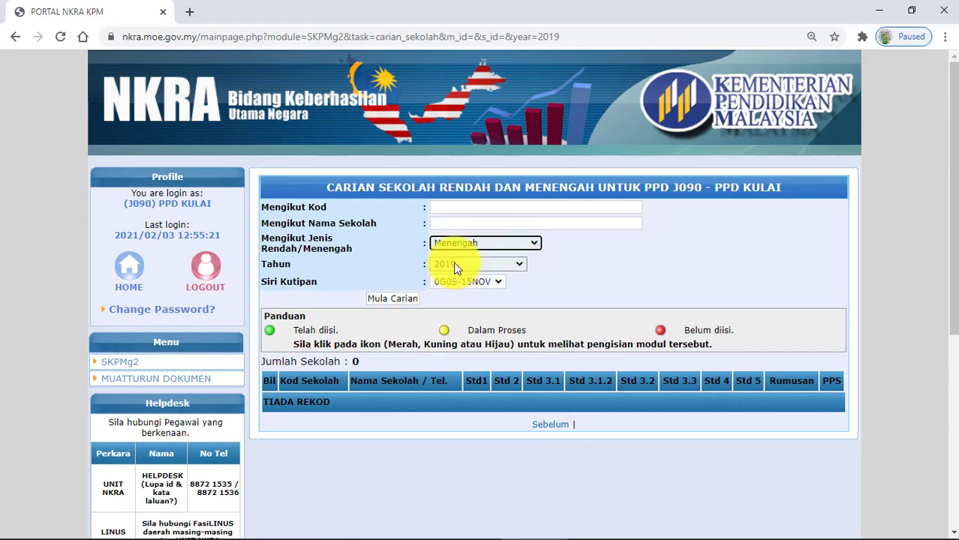
click(398, 299)
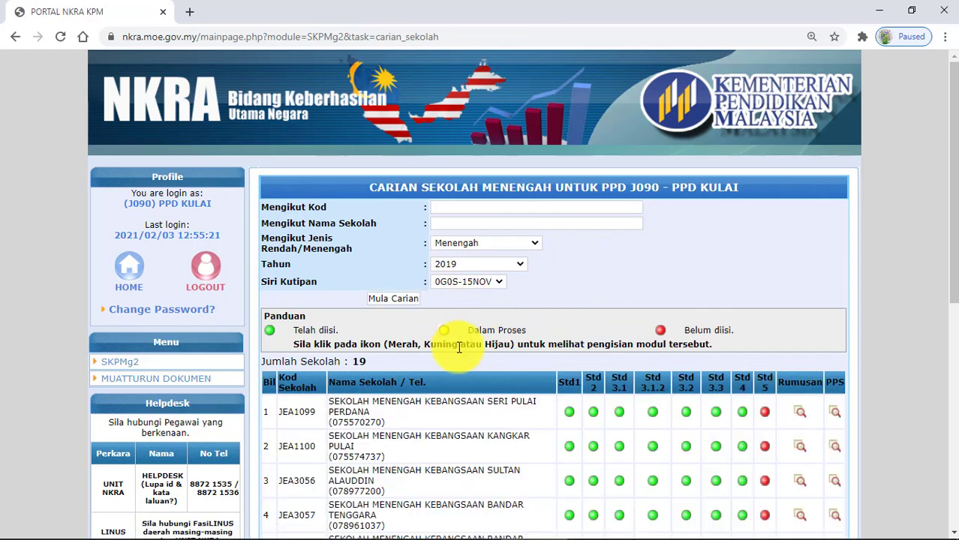
Open the 2019 Rumusan for SEKOLAH MENENGAH AGAMA BANDAR TENGGARA, the last school in the results
scroll(459, 347, down, 2)
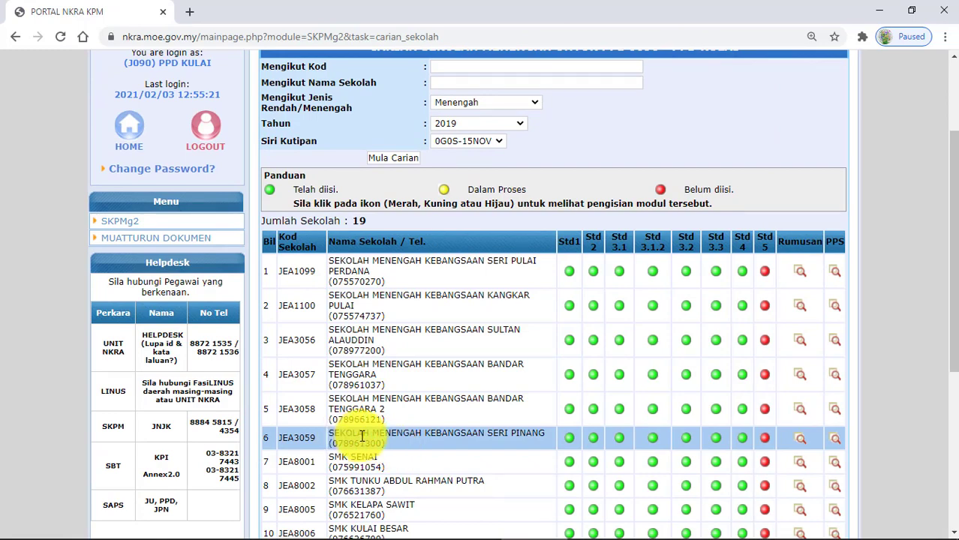
scroll(439, 444, down, 4)
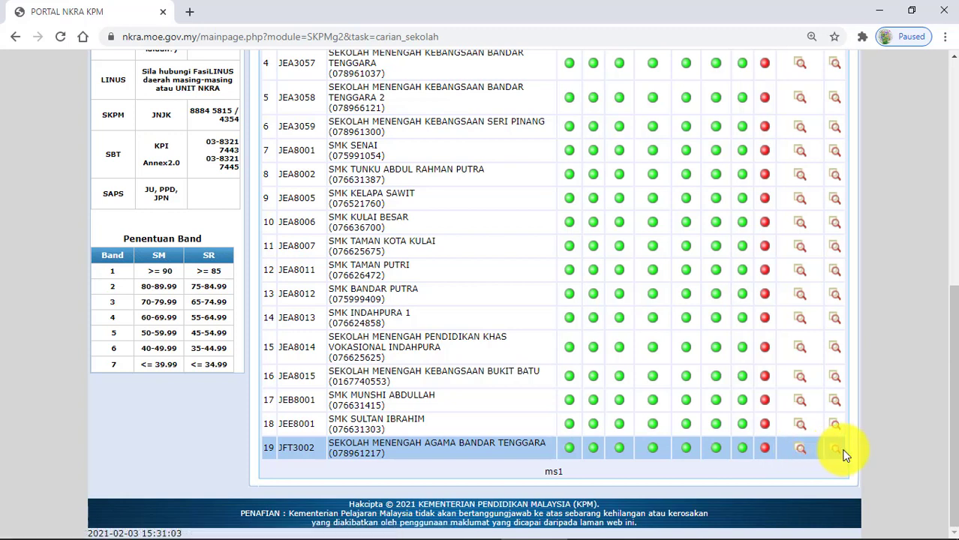
click(801, 450)
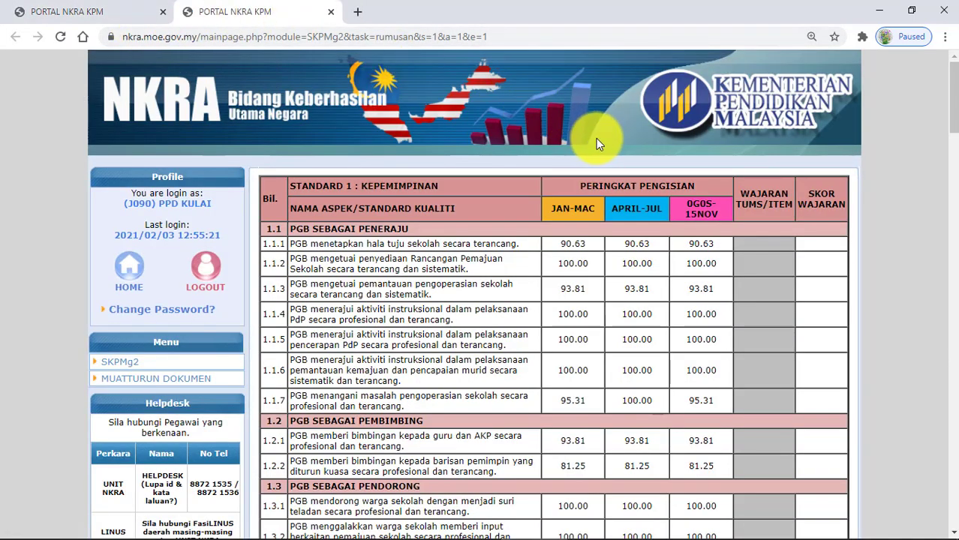
Copy the whole 2019 score summary, from the STANDARD 1 Bil. header to the final TARAF row of STANDARD 5
scroll(491, 218, down, 15)
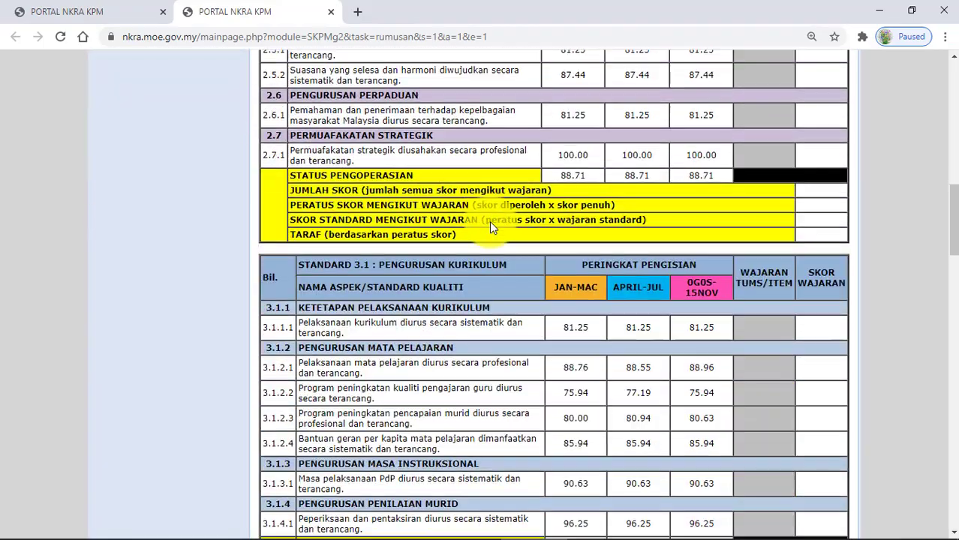
scroll(490, 222, down, 5)
scroll(489, 221, up, 20)
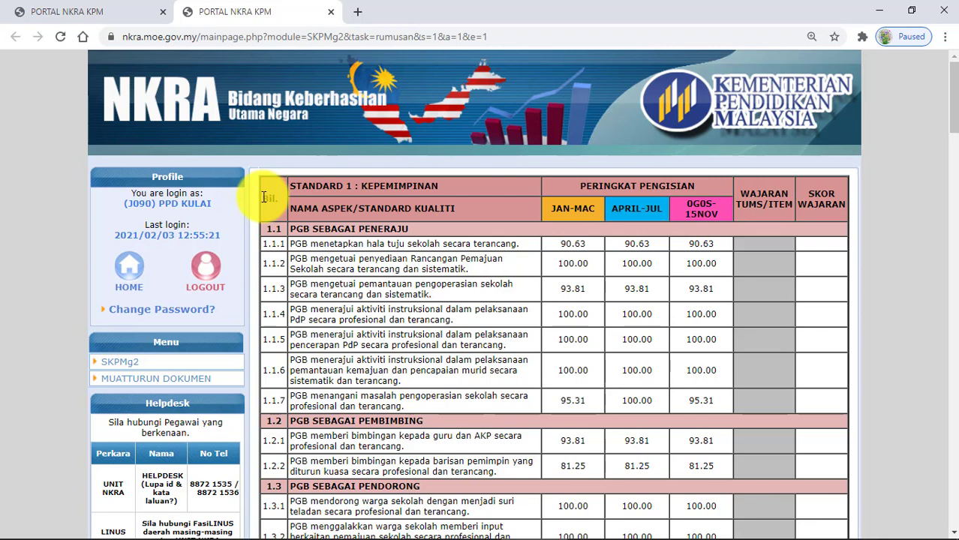
drag(266, 196, 836, 263)
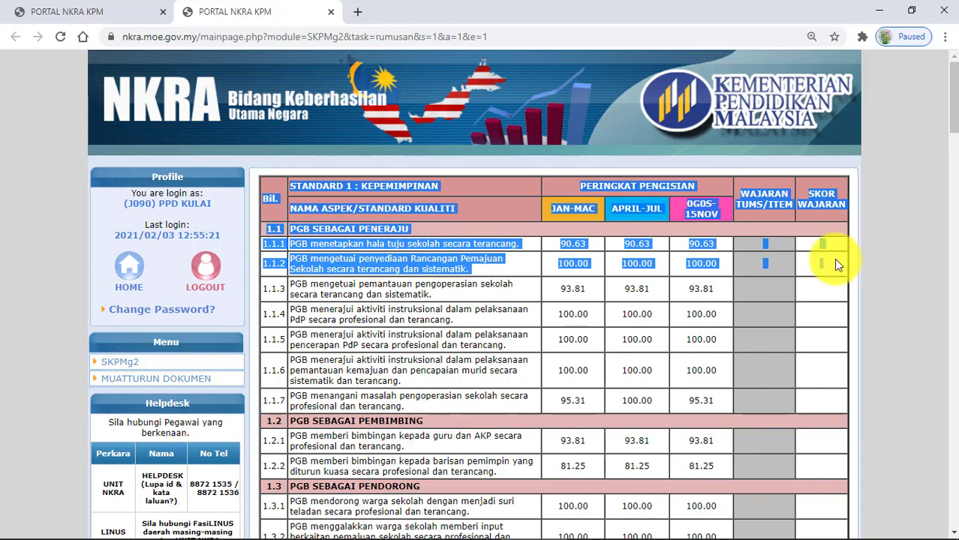
scroll(851, 263, down, 15)
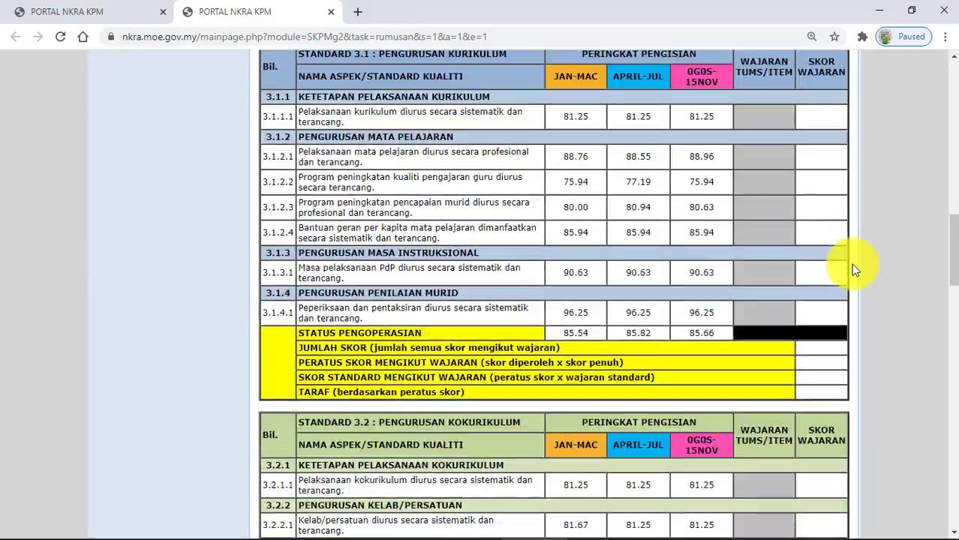
scroll(851, 264, down, 10)
scroll(854, 271, down, 5)
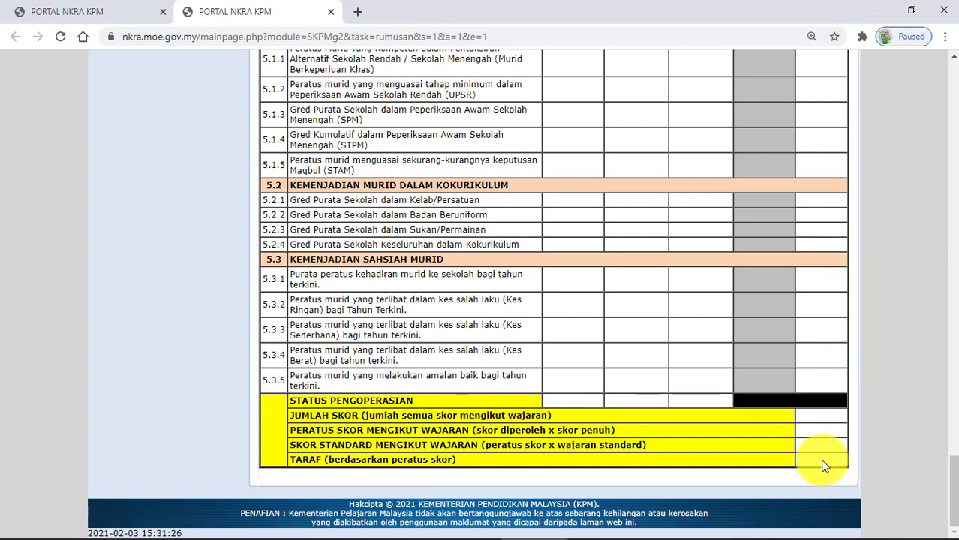
key(ctrl+a)
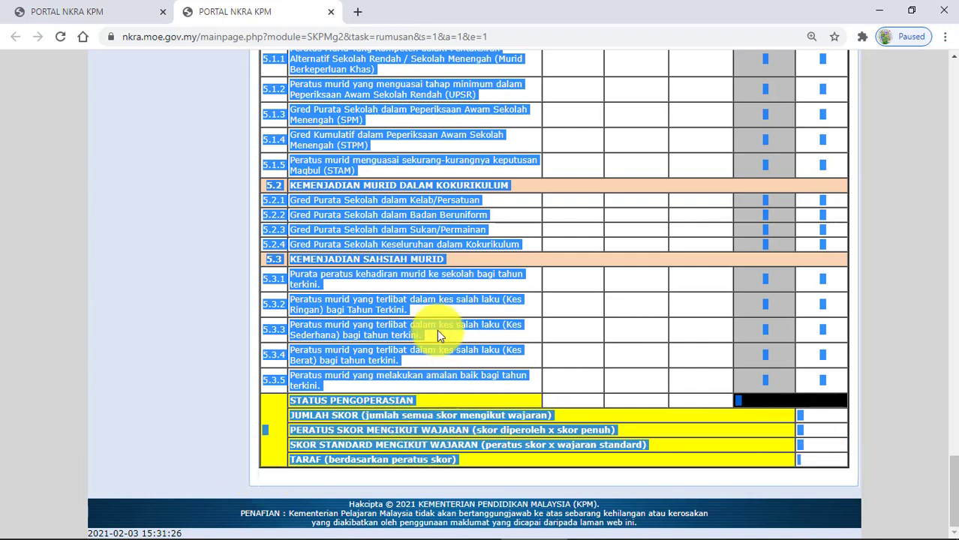
key(ctrl+c)
right_click(349, 139)
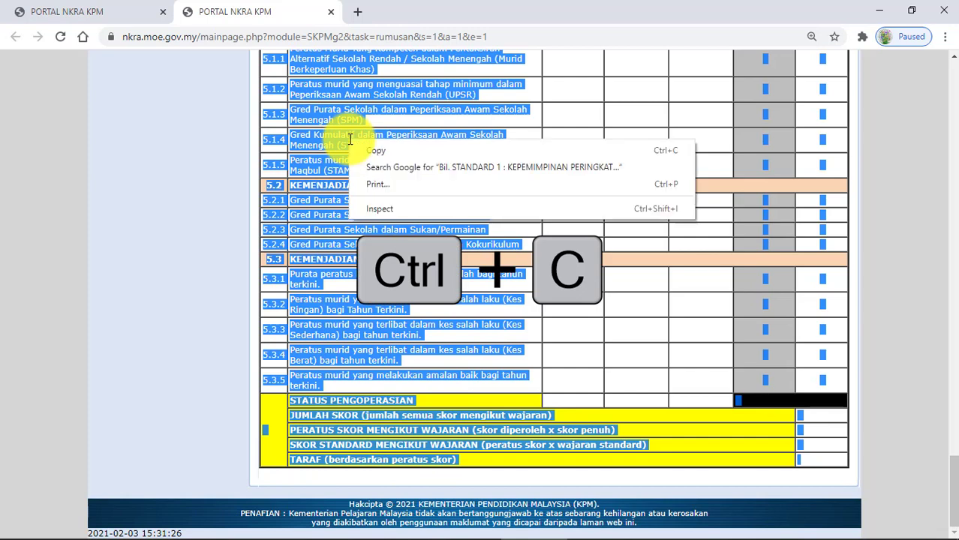
click(389, 154)
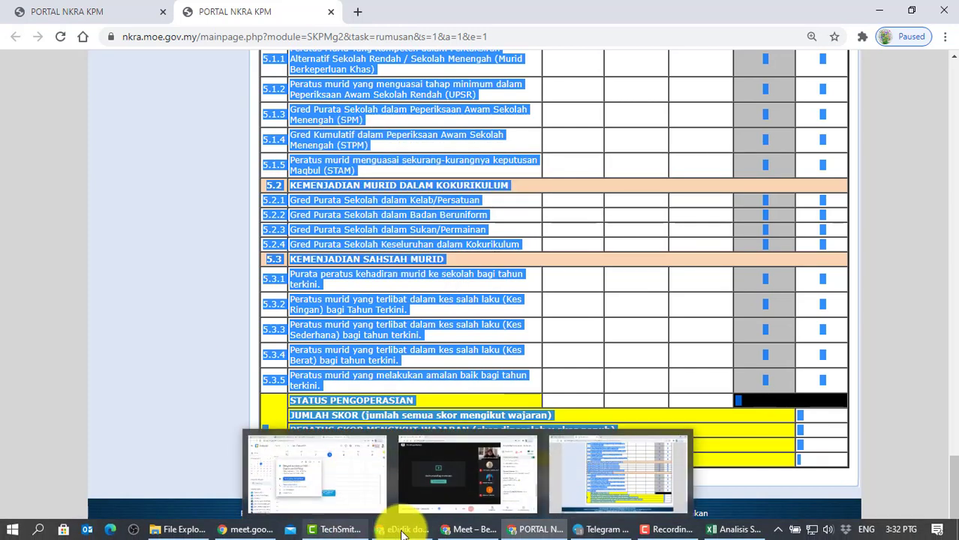
Switch to the Excel workbook and paste the copied scores over the 2019 sheet's tables, from the Bil. header in B7 to H161
click(737, 530)
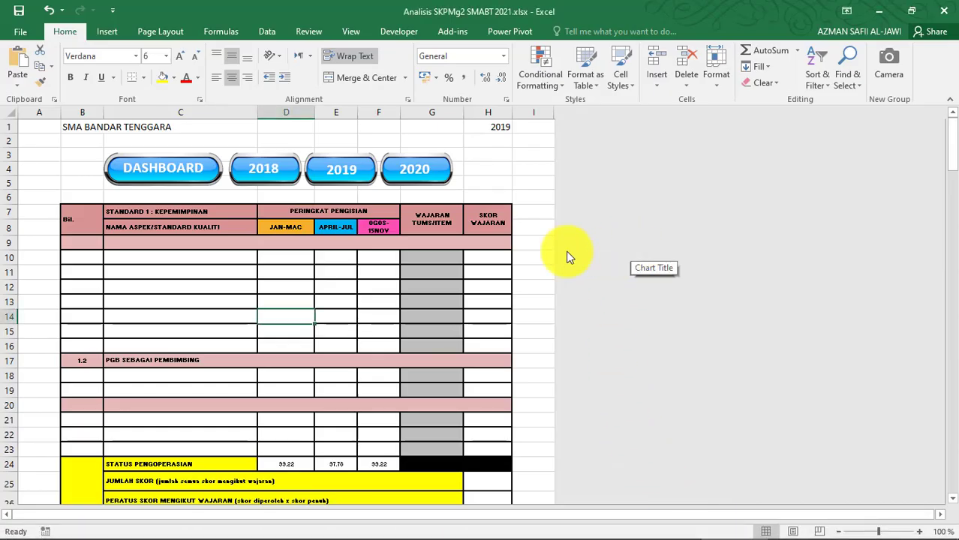
mouse_move(73, 217)
mouse_down()
mouse_move(385, 225)
mouse_move(488, 246)
mouse_move(487, 288)
mouse_up()
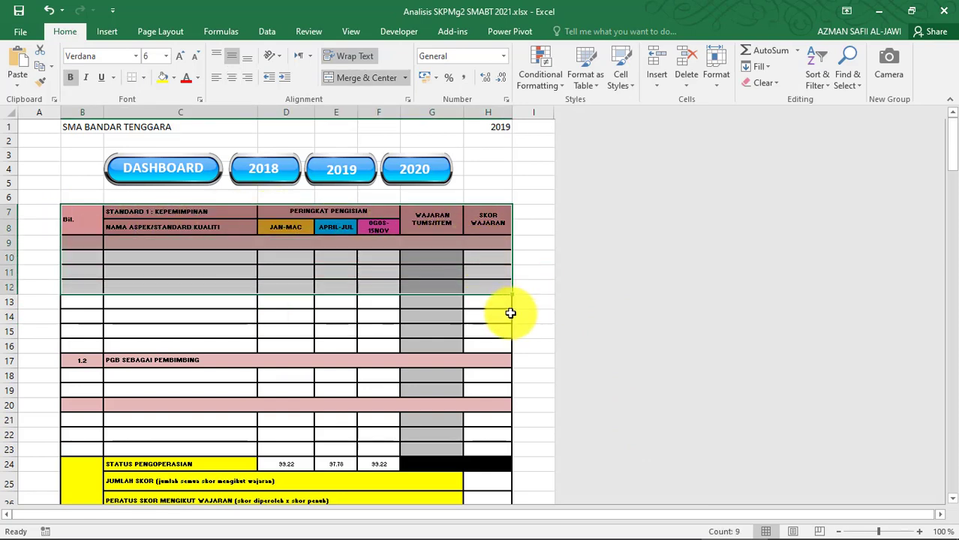
scroll(538, 319, down, 20)
scroll(538, 321, down, 16)
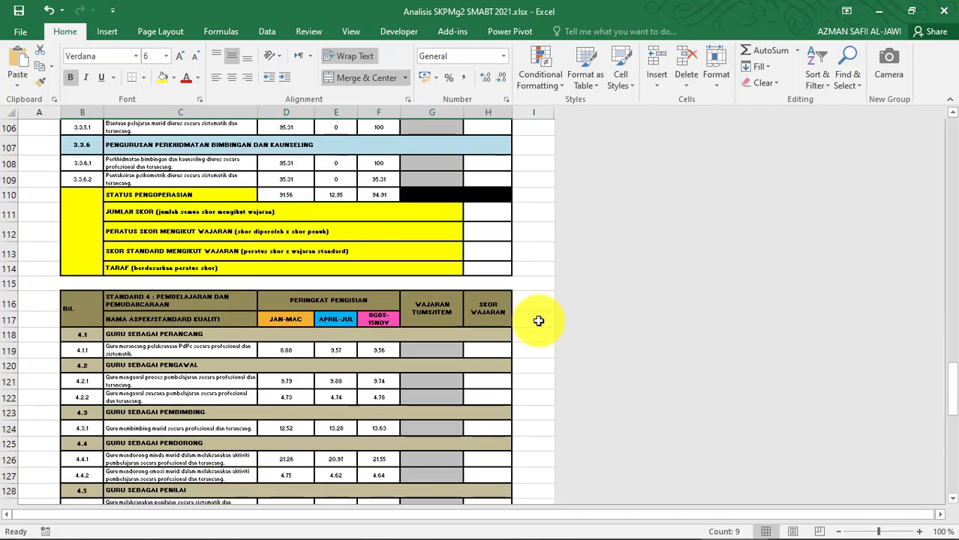
scroll(538, 321, down, 5)
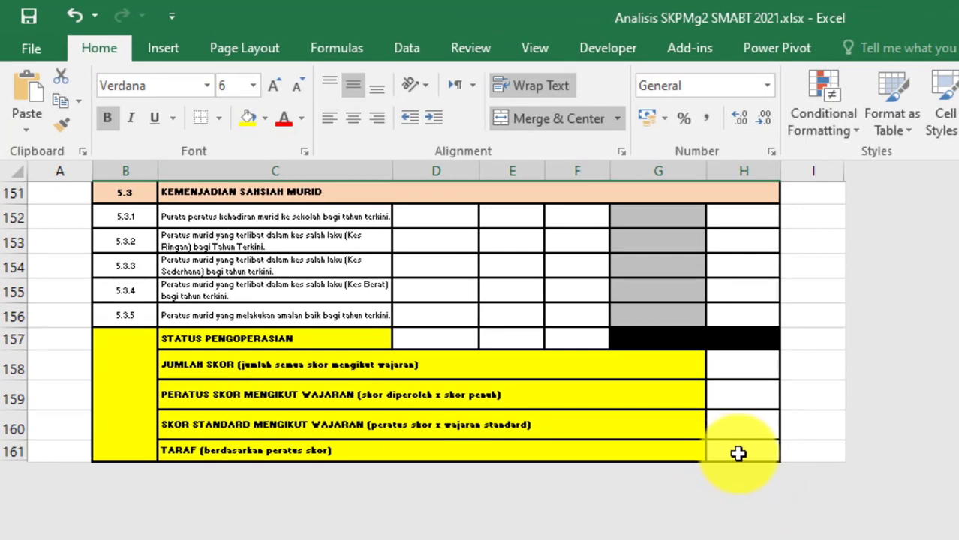
shift+click(738, 453)
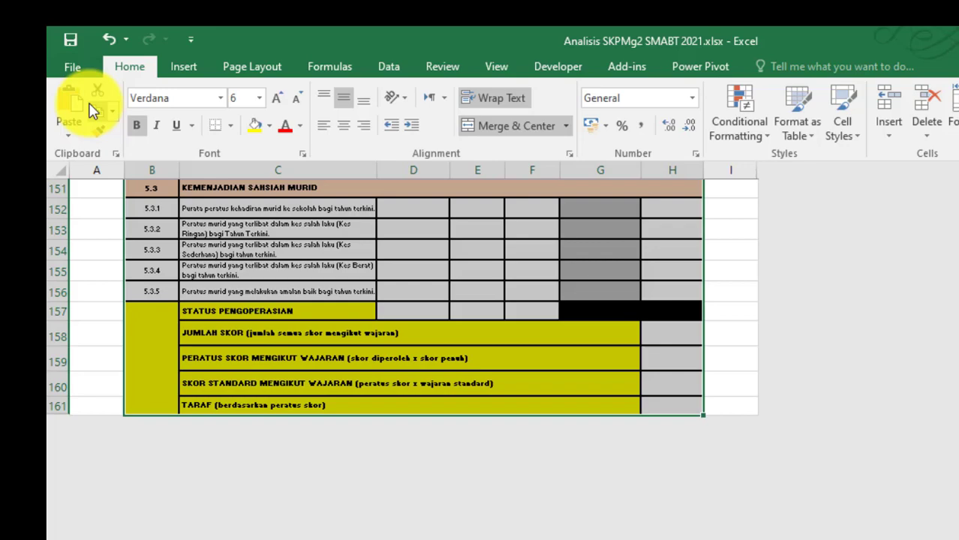
click(93, 111)
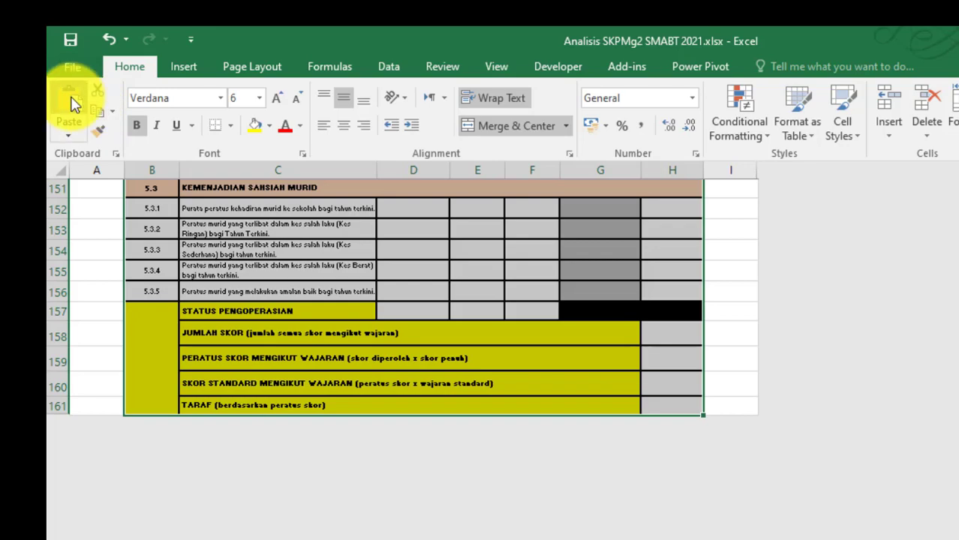
scroll(503, 261, up, 20)
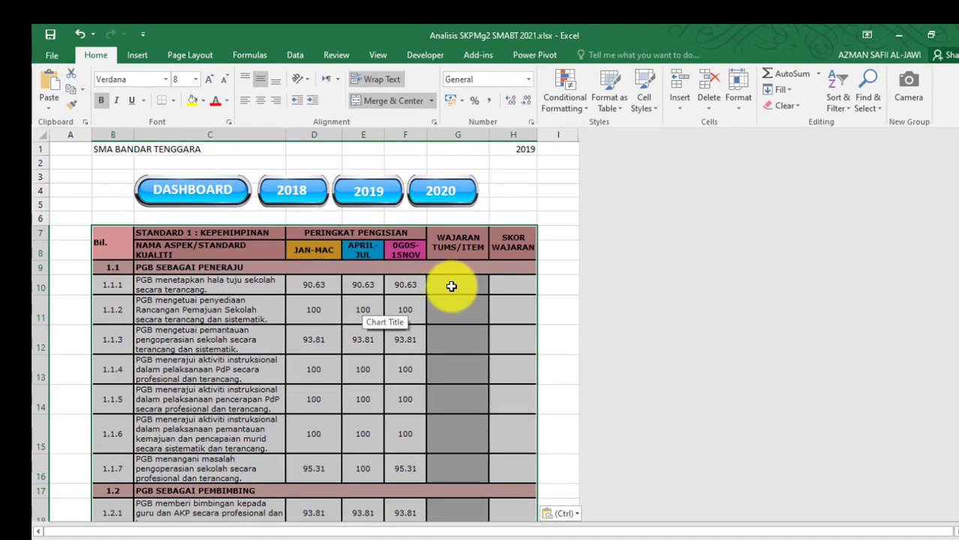
key(ctrl+v)
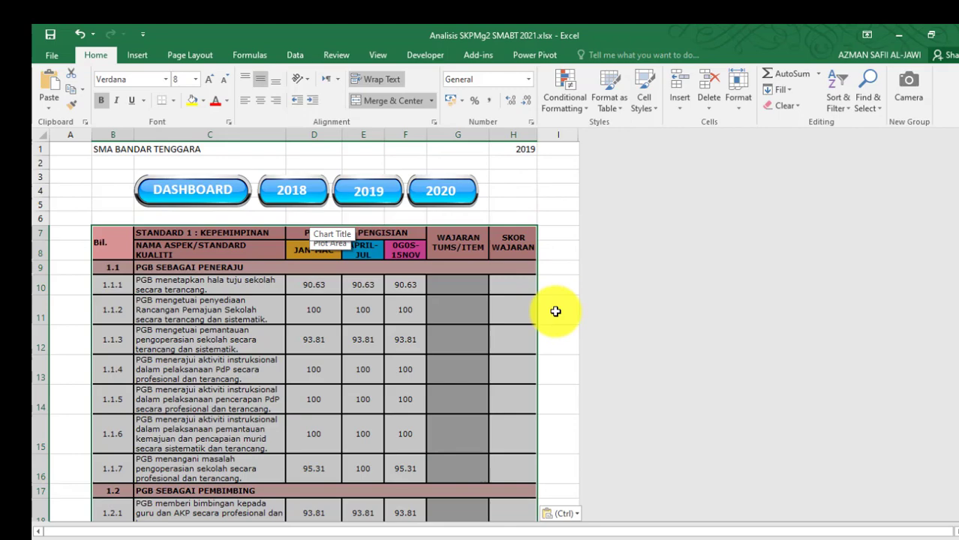
Hide the headings and gridlines on the 2019 sheet after reviewing the pasted score tables
scroll(556, 311, down, 10)
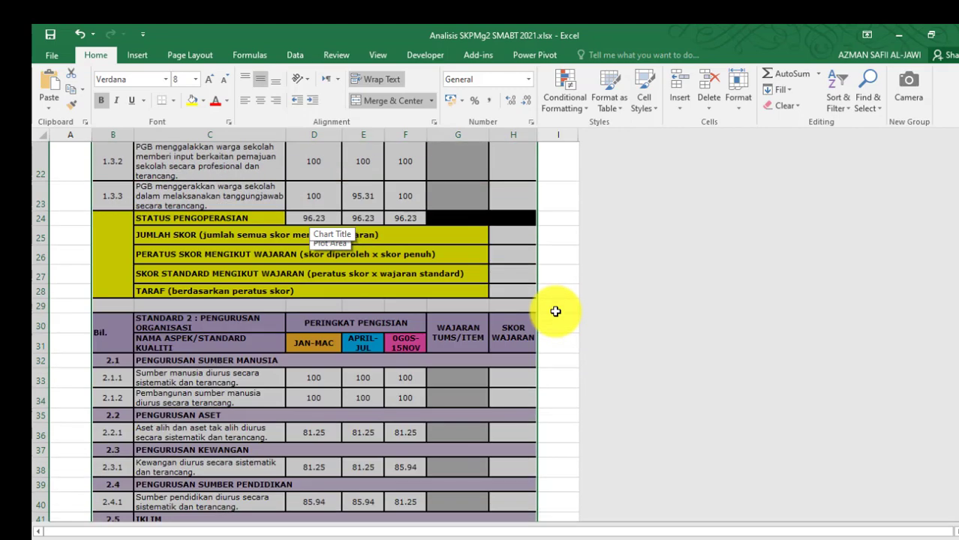
scroll(555, 311, down, 4)
scroll(555, 311, up, 14)
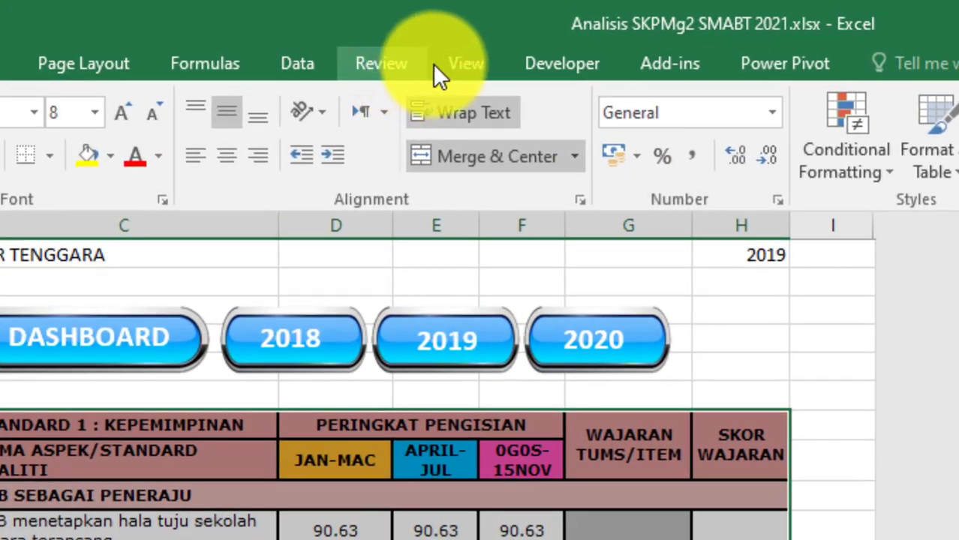
click(479, 63)
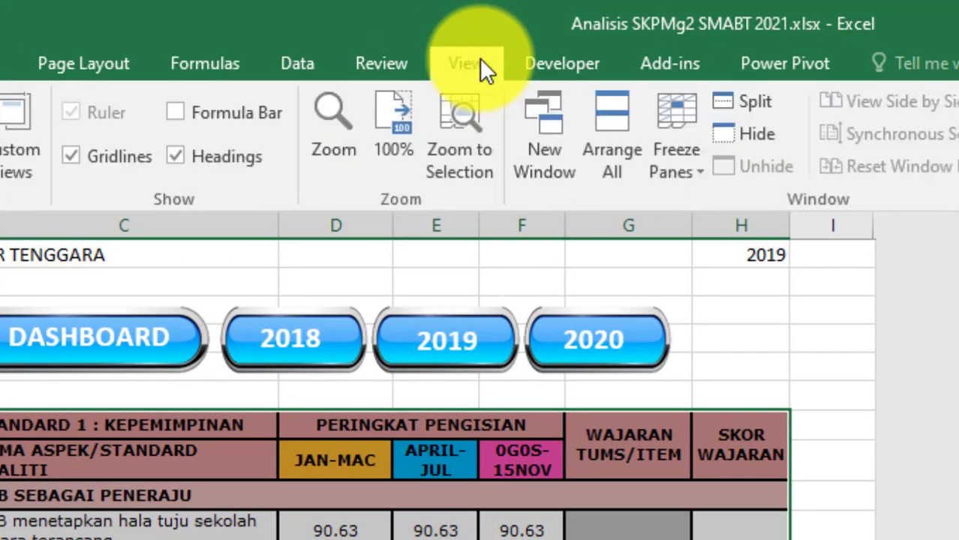
click(177, 155)
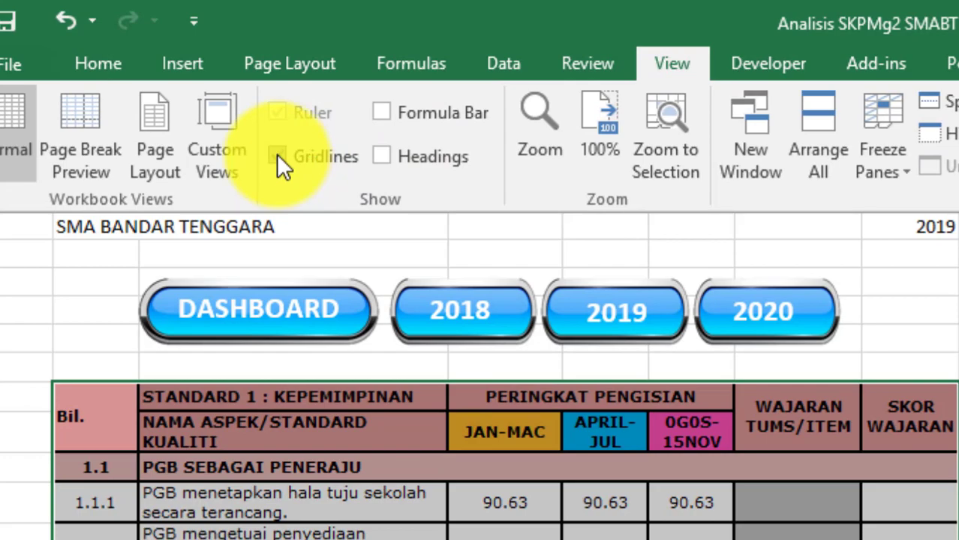
click(276, 153)
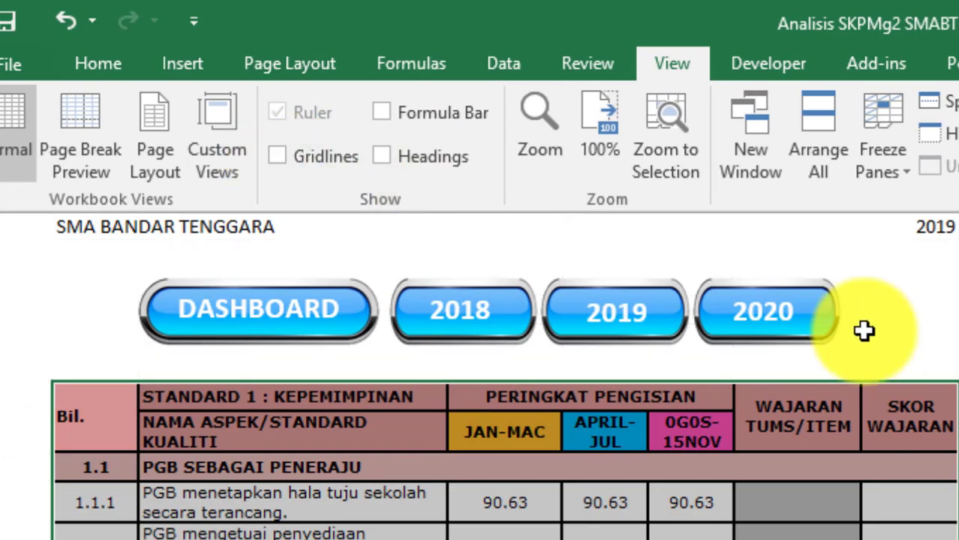
Go to the 2020 sheet and hide its headings and gridlines
scroll(525, 418, down, 15)
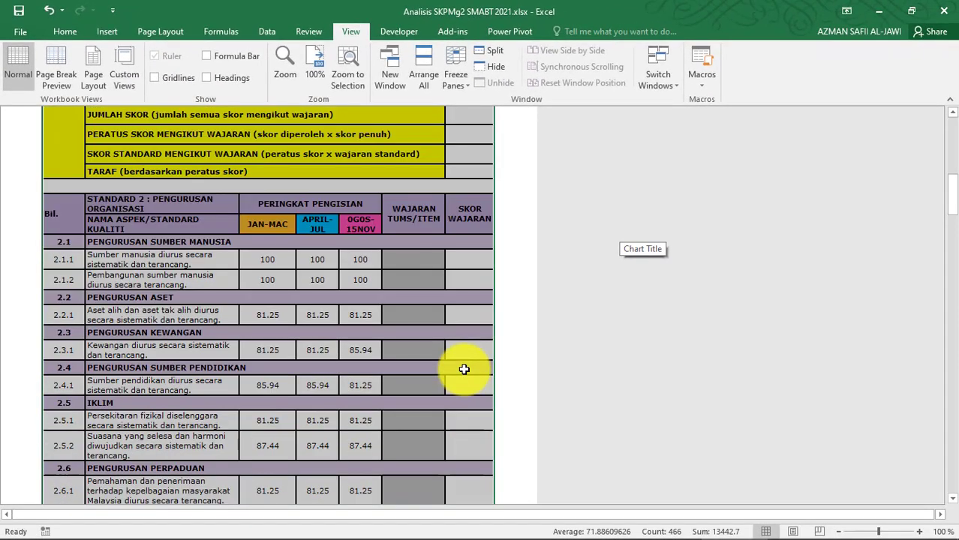
scroll(460, 368, down, 3)
scroll(460, 369, up, 10)
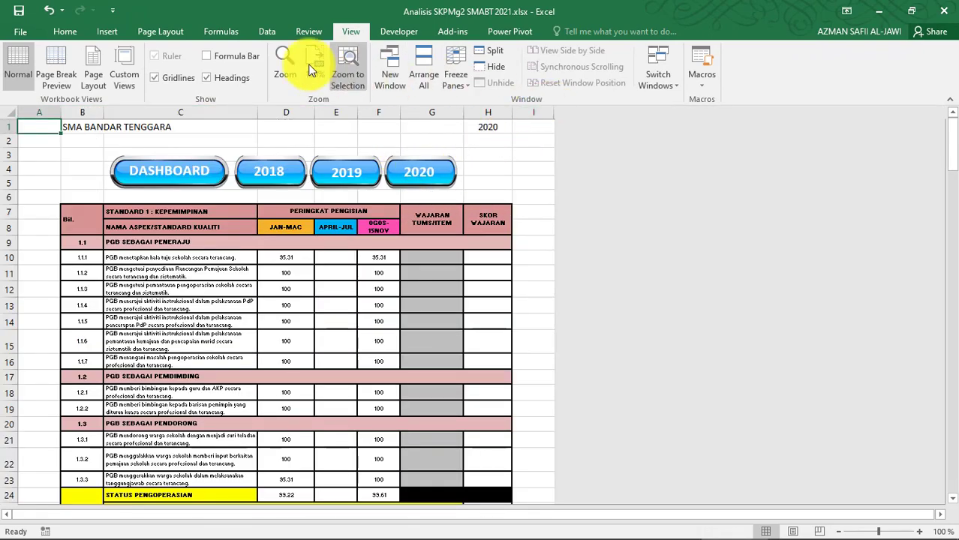
click(207, 77)
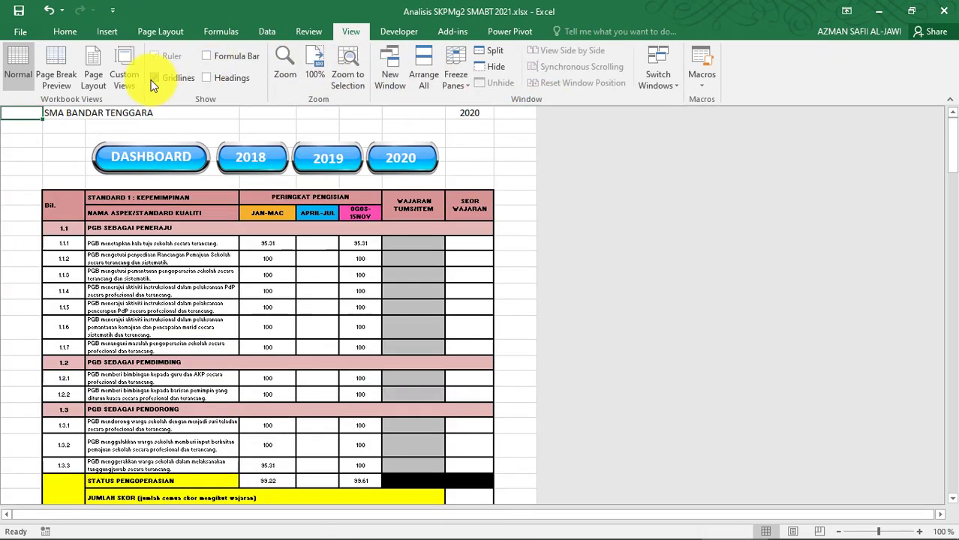
click(154, 78)
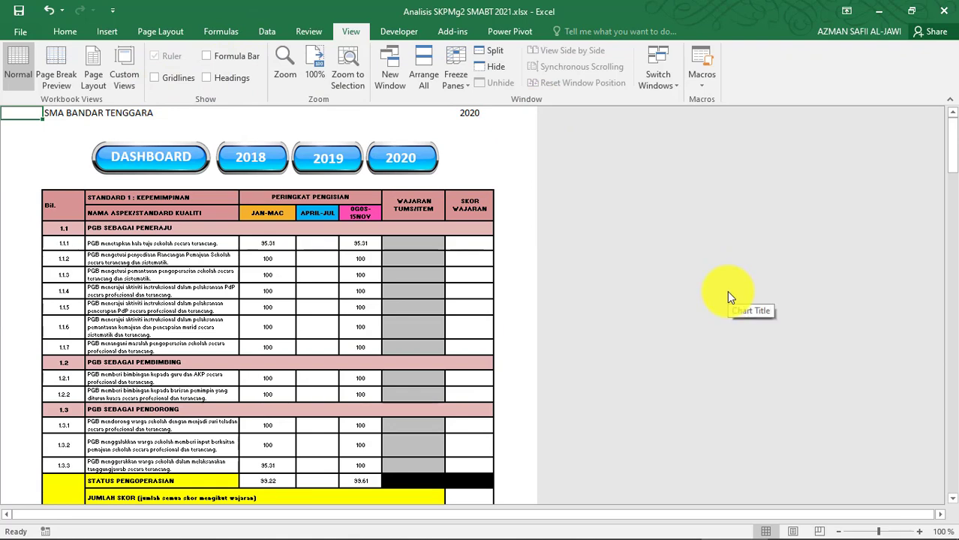
Clear the contents of the 2020 sheet's STANDARD 1 table from row 1.1.1 through row 1.3.2, across all columns
drag(70, 245, 437, 446)
key(Delete)
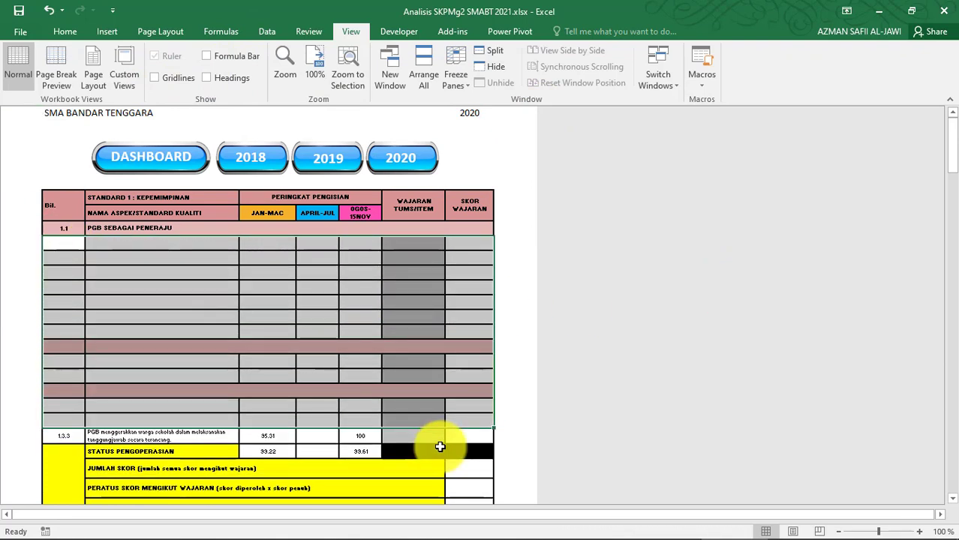
Switch to the NKRA portal in the browser and close the tab showing the 2019 Rumusan
mouse_move(338, 535)
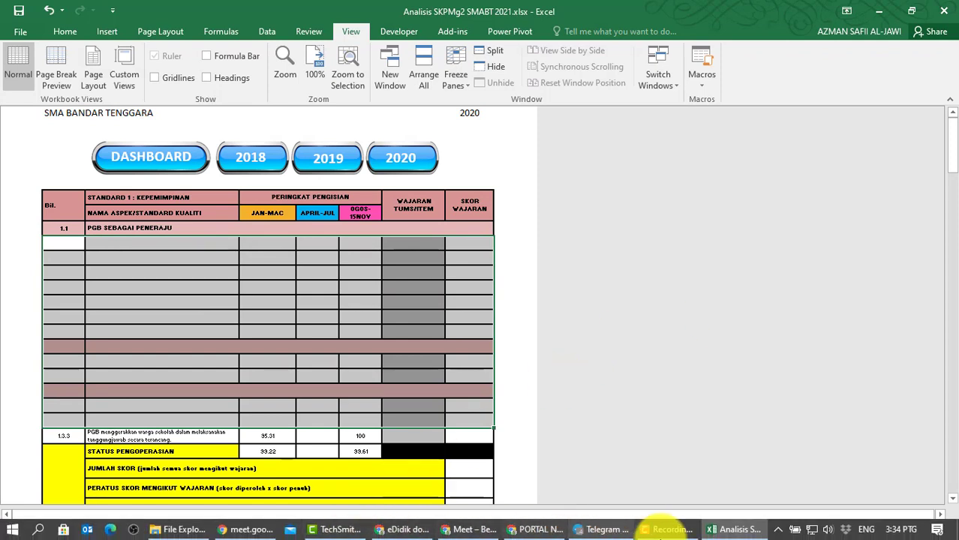
click(660, 529)
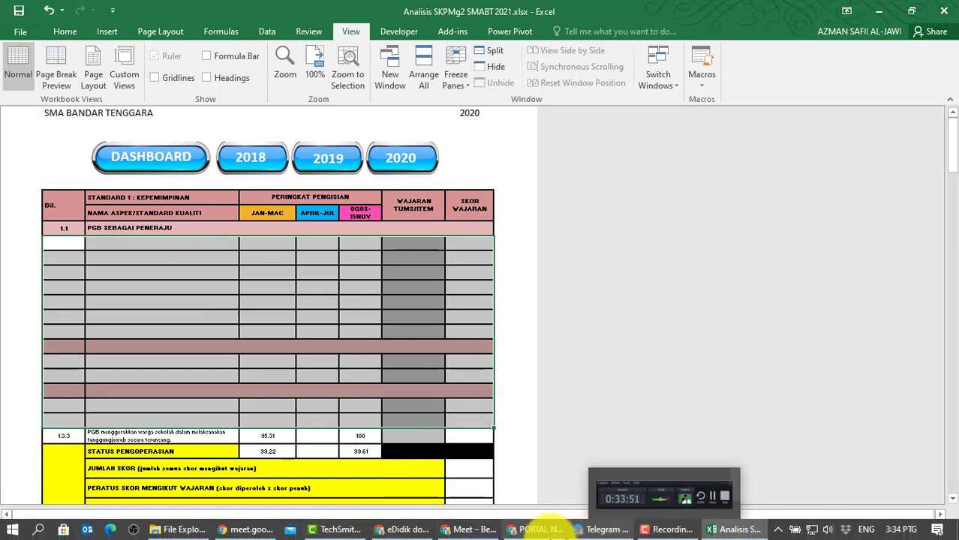
mouse_move(544, 530)
click(600, 473)
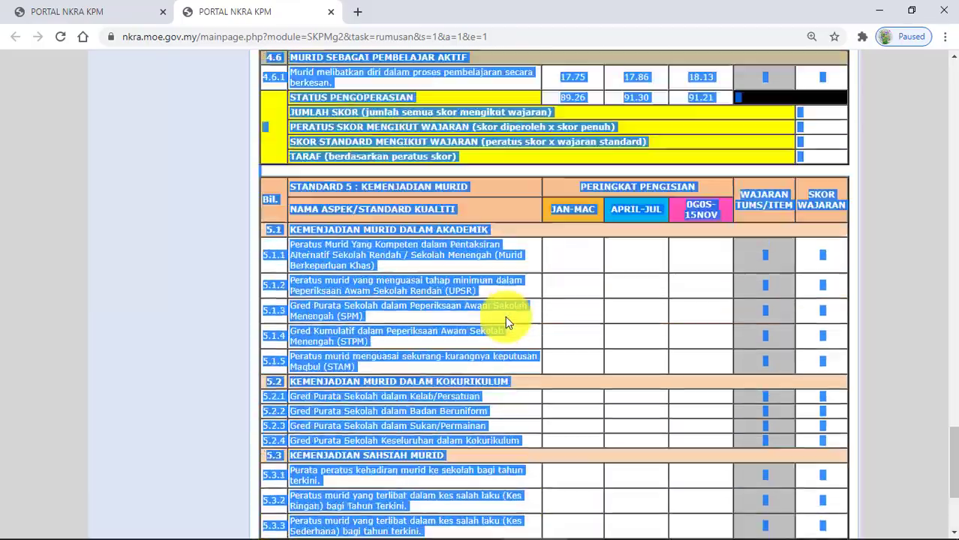
scroll(505, 319, up, 15)
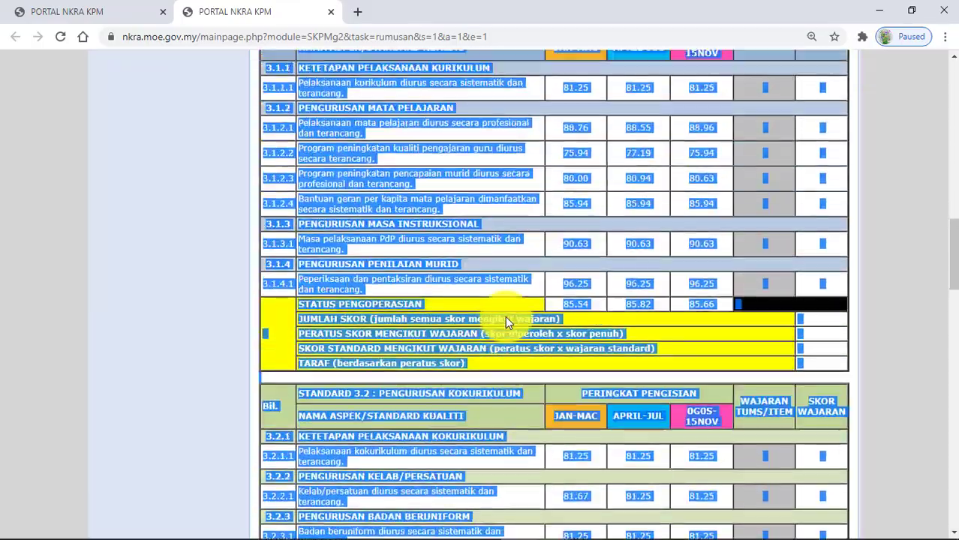
scroll(505, 316, up, 12)
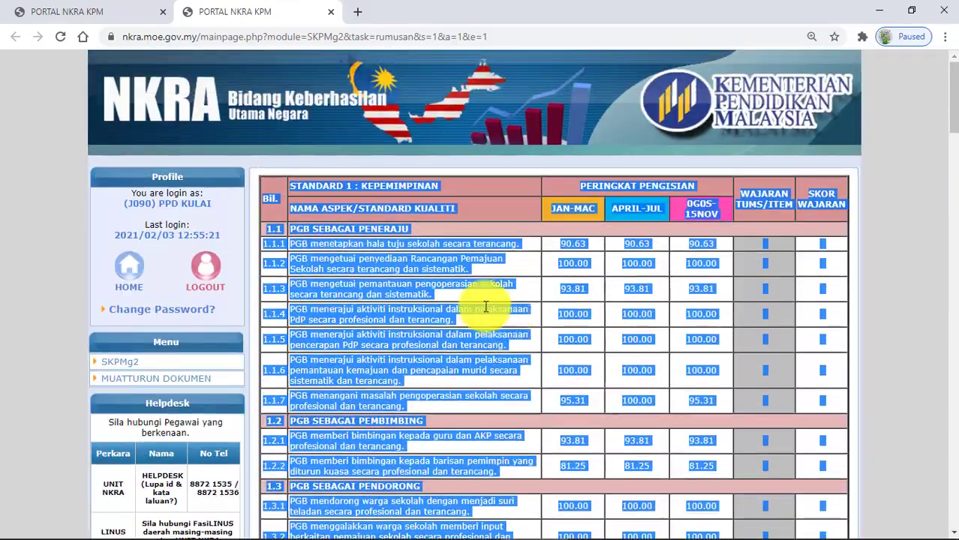
click(330, 12)
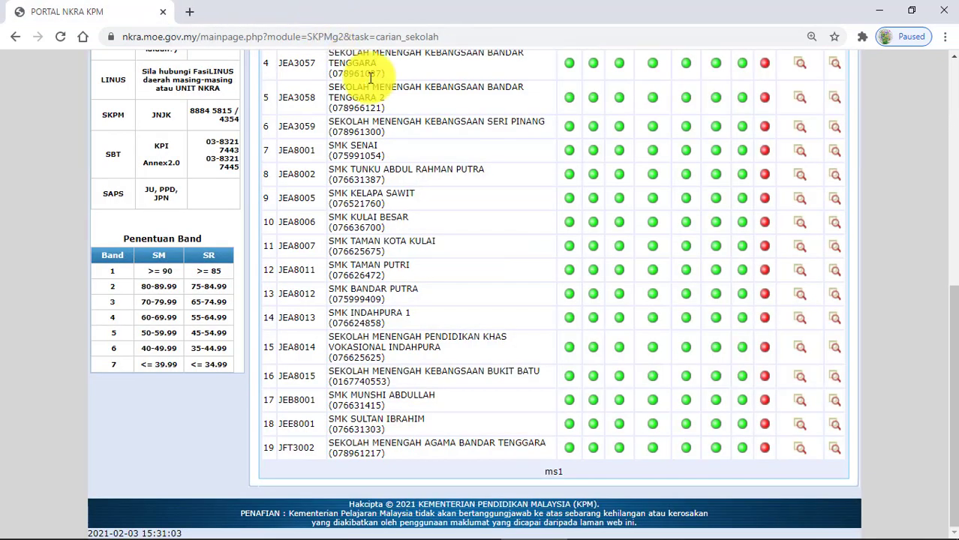
Search the portal for Menengah schools with Tahun 2020 and Siri Kutipan 0G0S-15NOV
scroll(448, 265, up, 6)
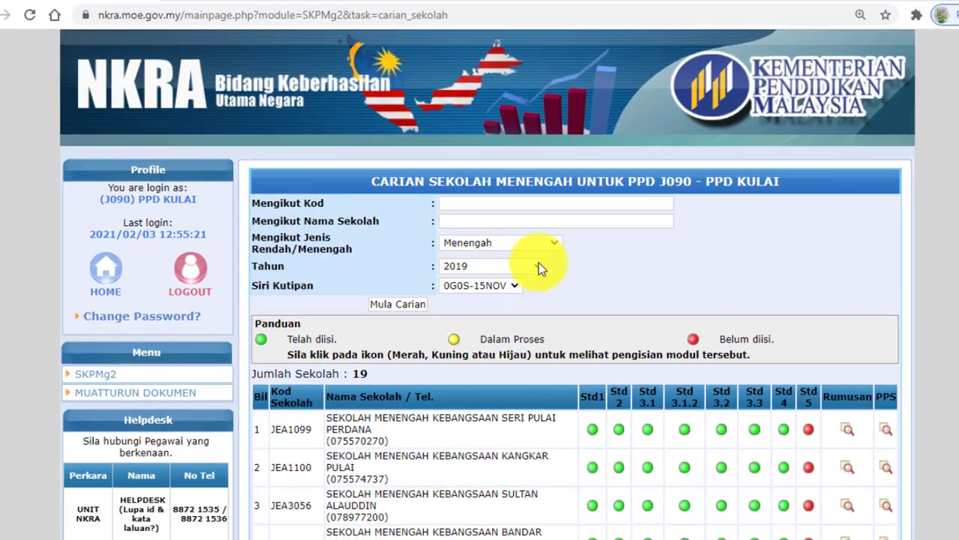
click(519, 265)
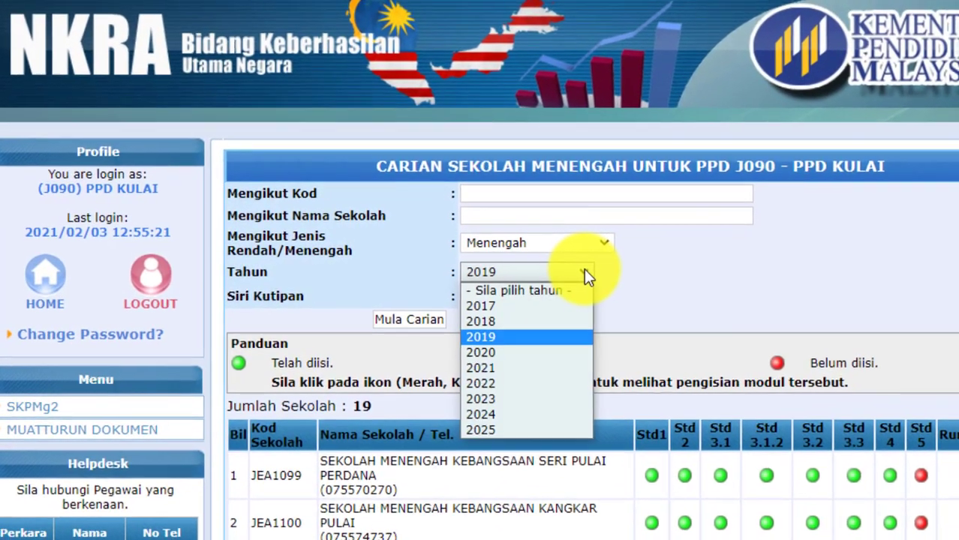
click(522, 355)
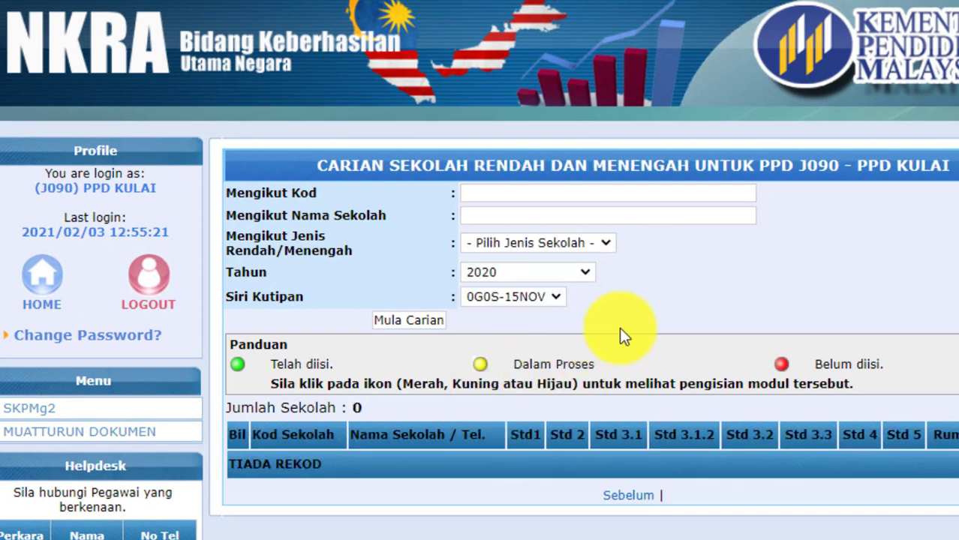
click(604, 242)
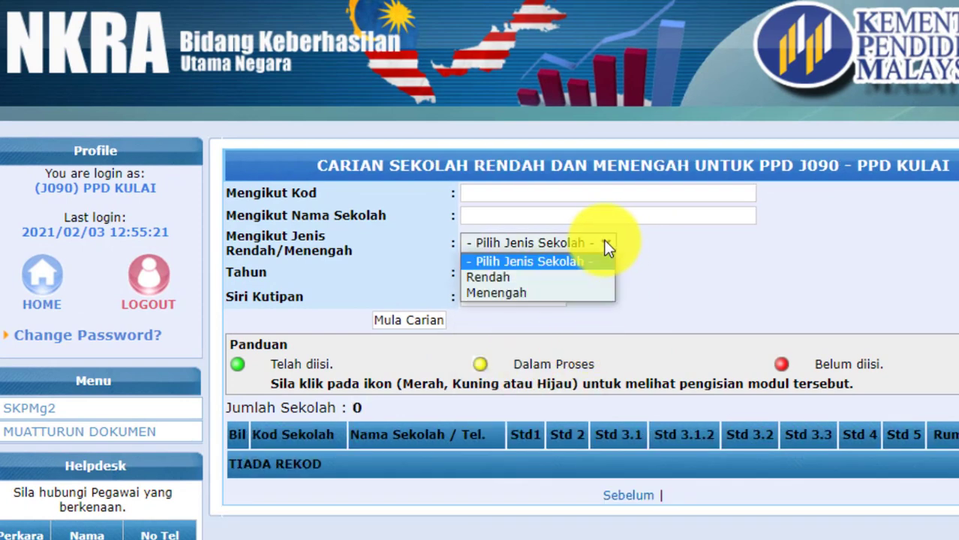
click(558, 292)
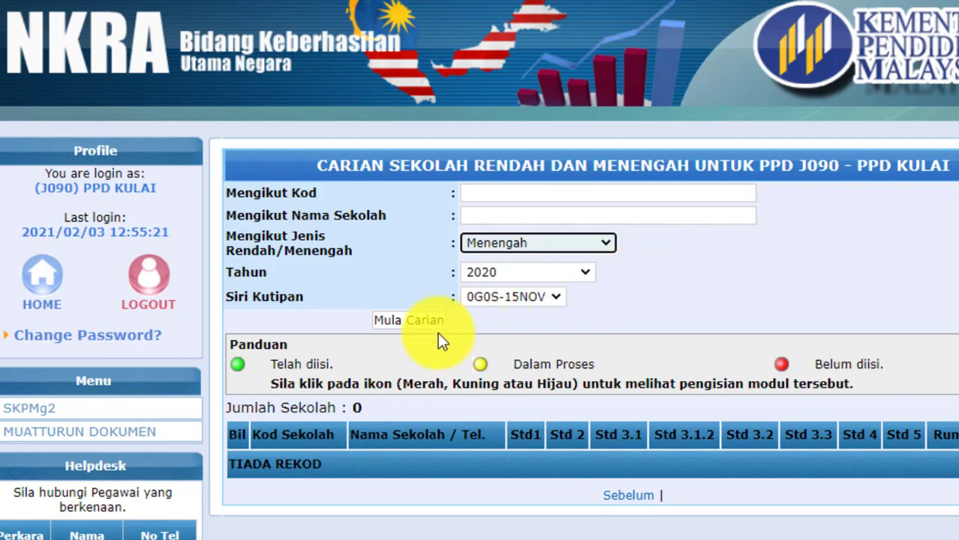
click(407, 321)
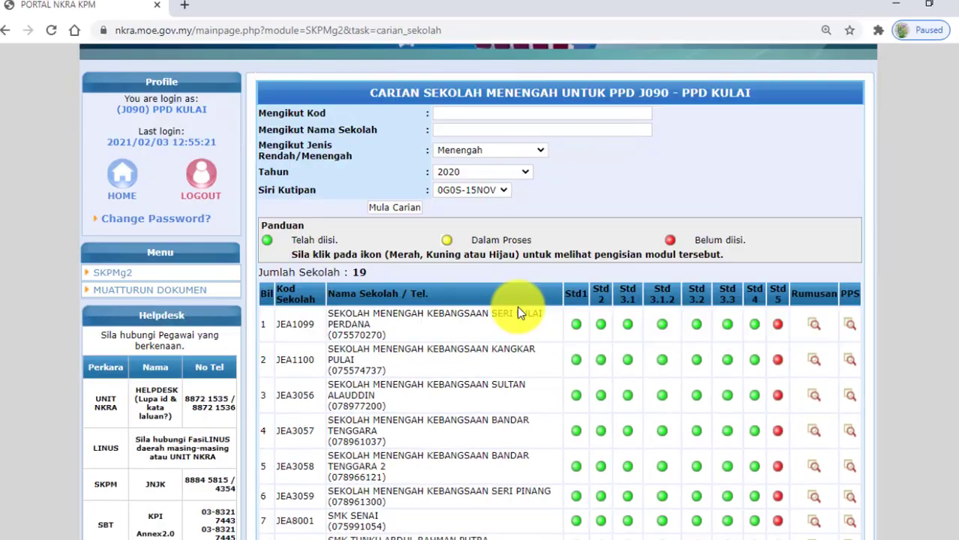
Open the 2020 Rumusan for SEKOLAH MENENGAH AGAMA BANDAR TENGGARA and copy its whole summary, from the STANDARD 1 Bil. header to the final TARAF row
scroll(517, 306, down, 5)
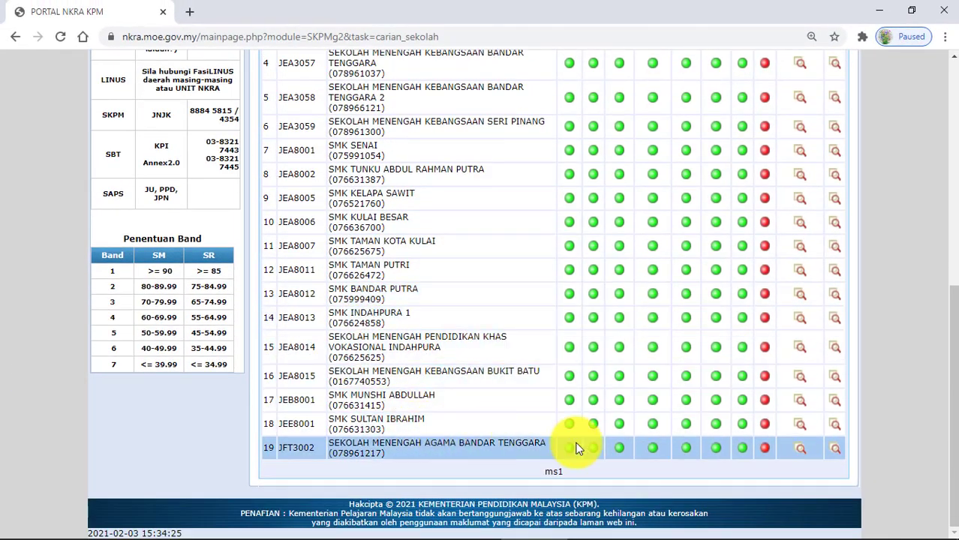
click(797, 450)
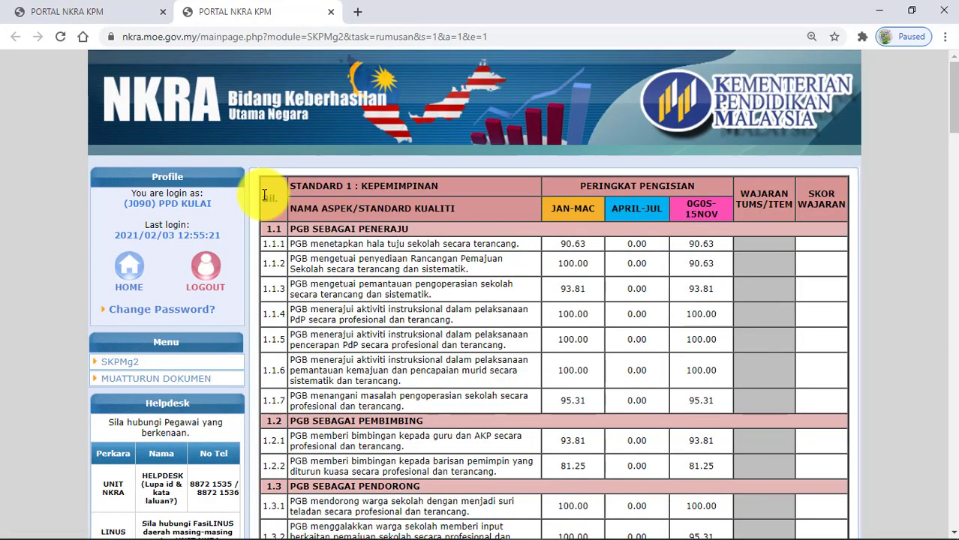
drag(264, 191, 841, 327)
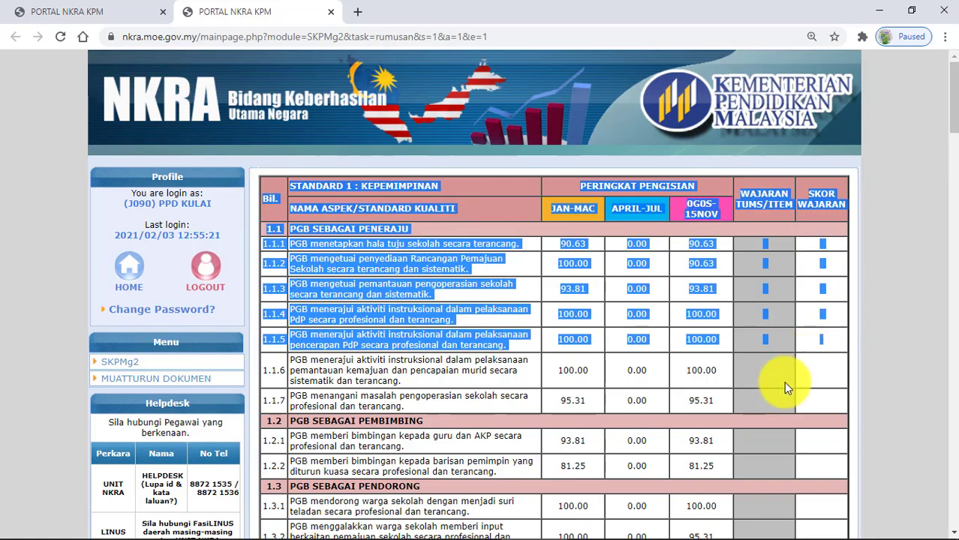
scroll(783, 382, down, 4)
scroll(783, 382, down, 15)
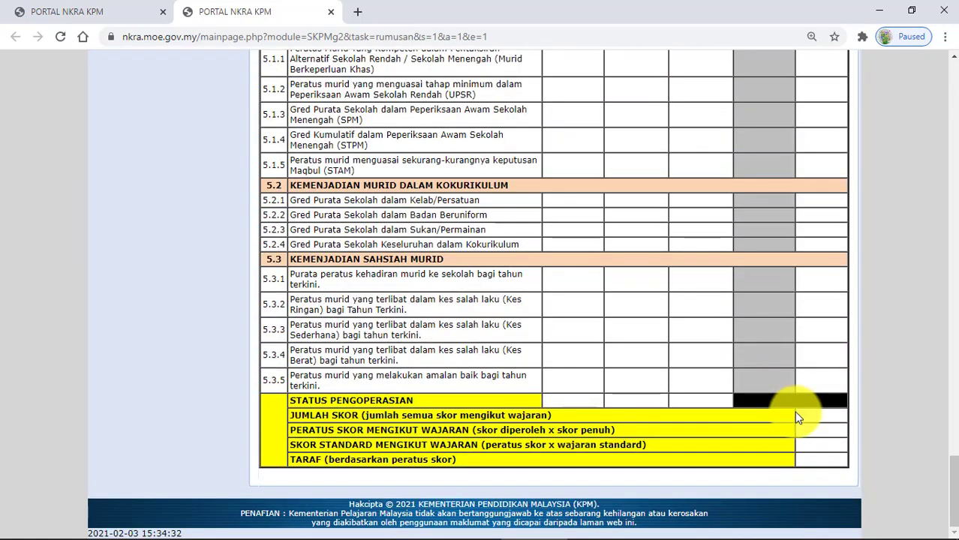
drag(812, 459, 813, 460)
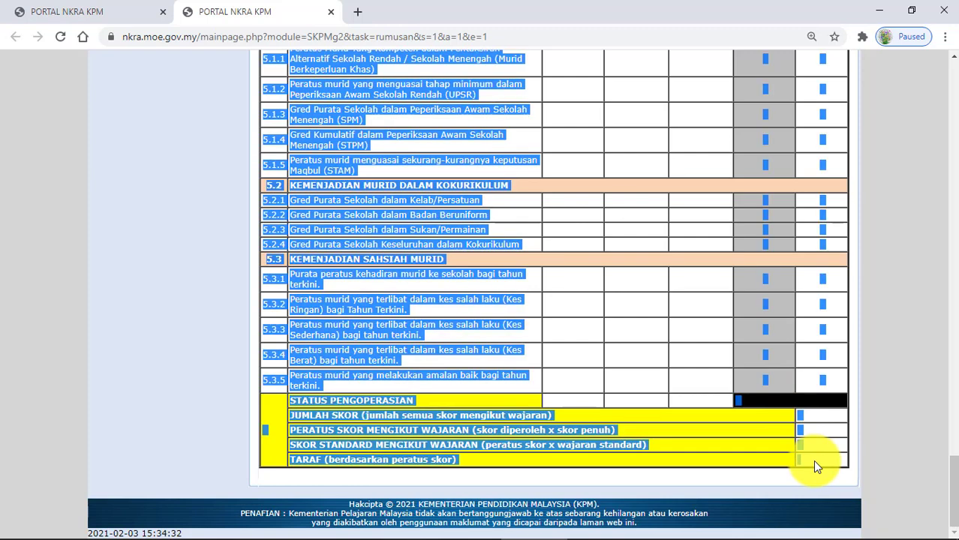
right_click(382, 217)
click(393, 225)
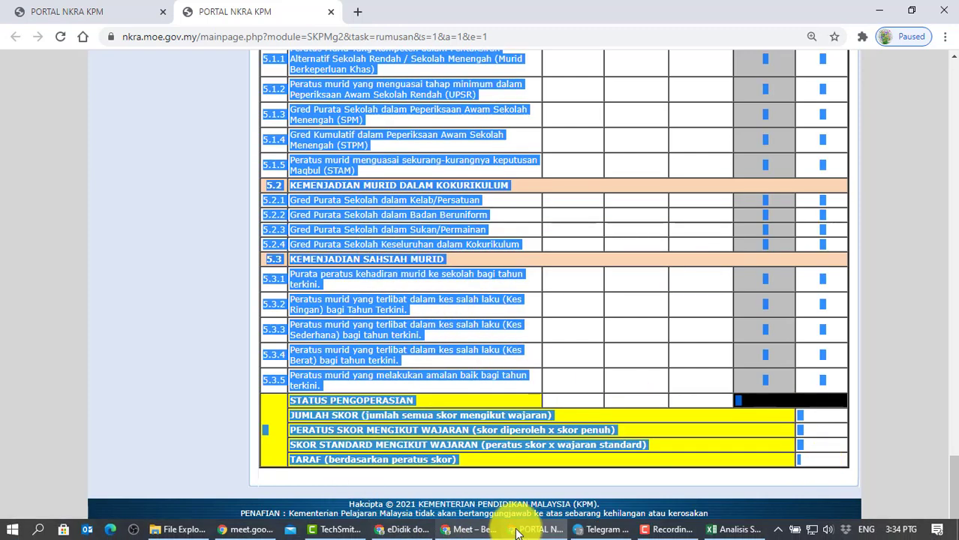
Switch to the Excel workbook and paste the copied scores over the 2020 sheet's tables, from the STANDARD 1 Bil. header to STANDARD 5's TARAF cell
click(731, 533)
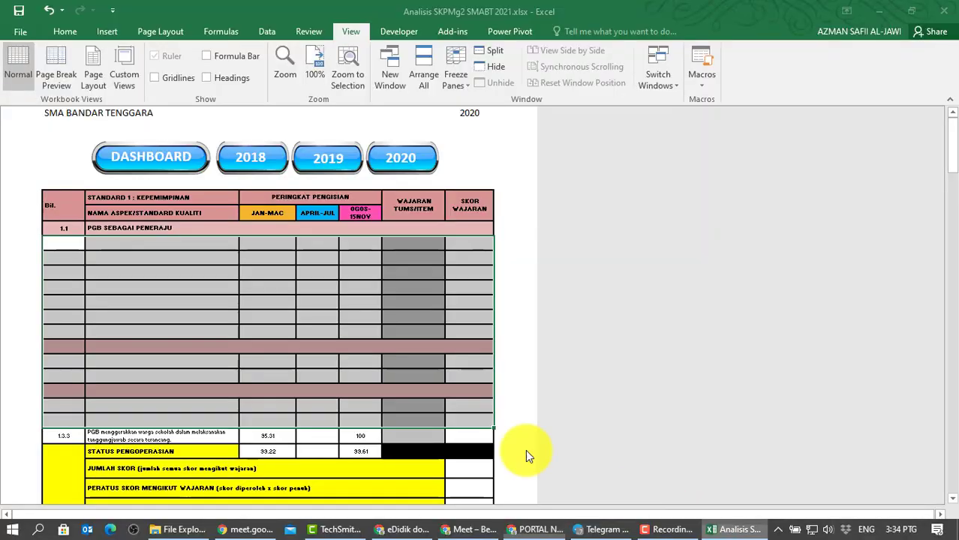
click(58, 201)
drag(59, 201, 466, 349)
scroll(453, 369, down, 20)
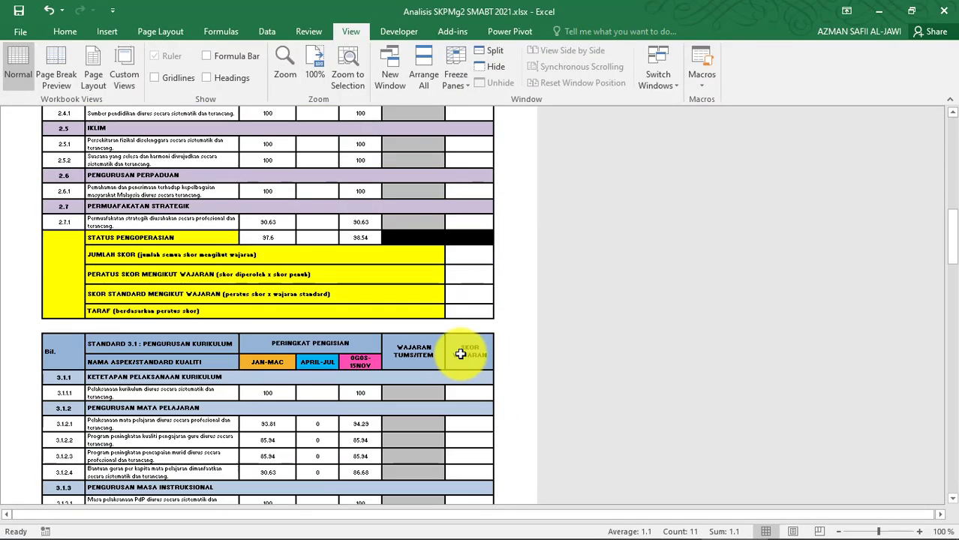
scroll(566, 321, down, 5)
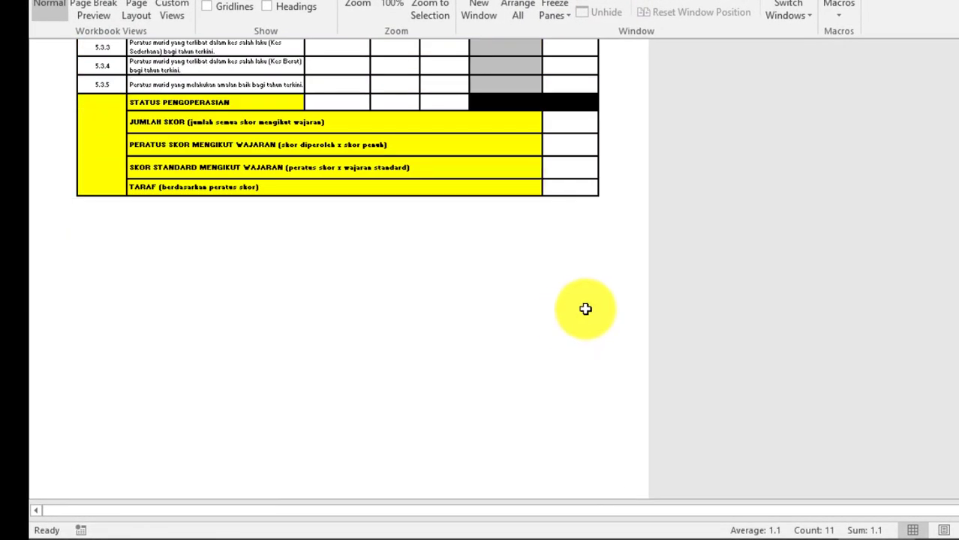
scroll(584, 309, up, 2)
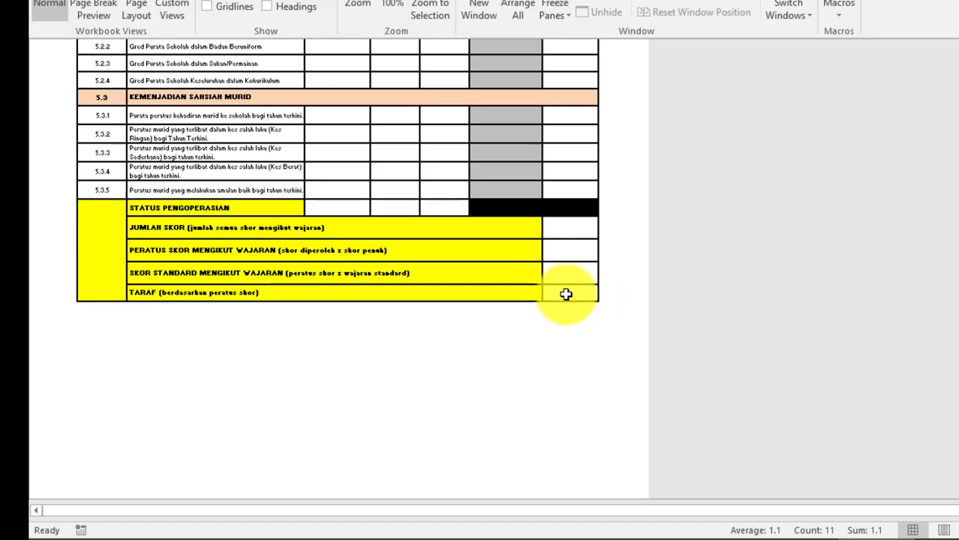
shift+click(565, 294)
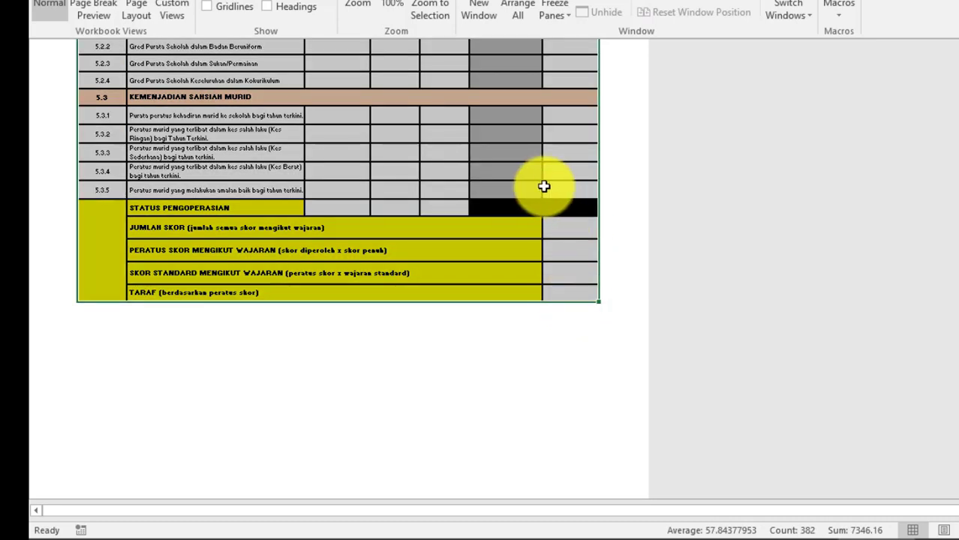
scroll(525, 187, up, 20)
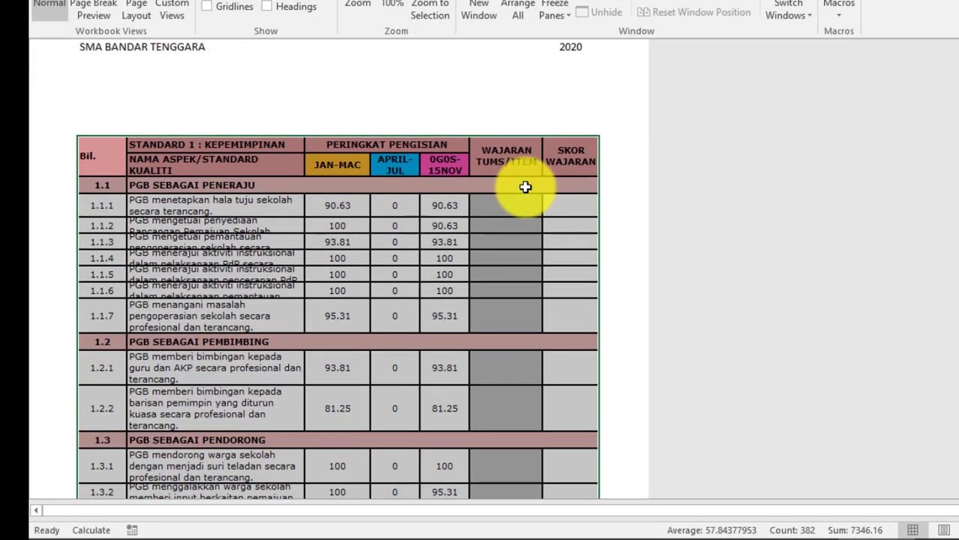
key(ctrl+v)
scroll(452, 225, down, 20)
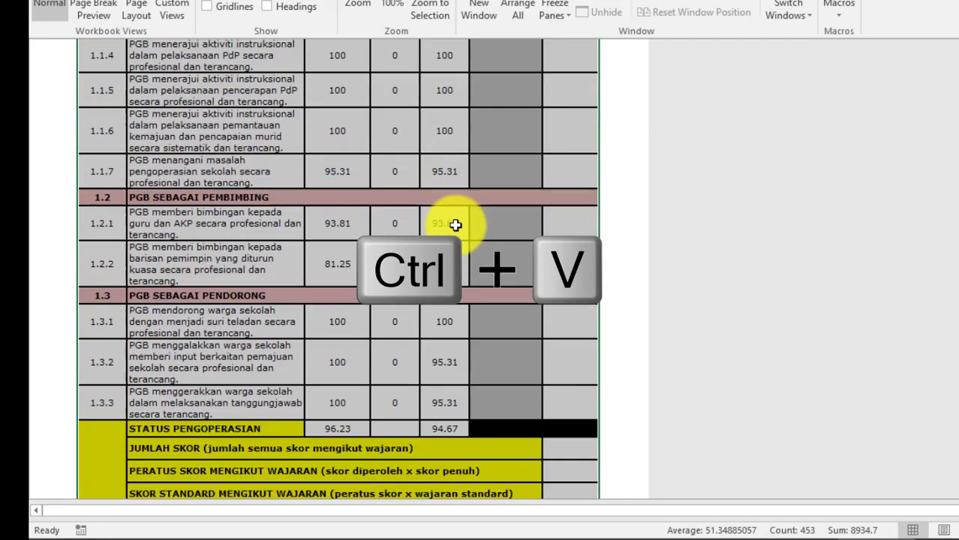
Turn on the row and column headings for the 2020 sheet
scroll(453, 225, down, 20)
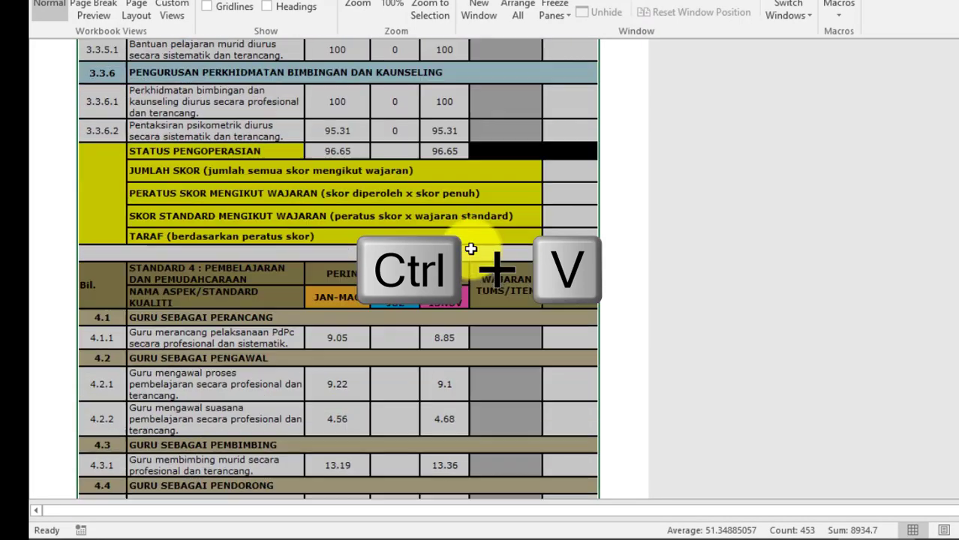
scroll(621, 269, up, 3)
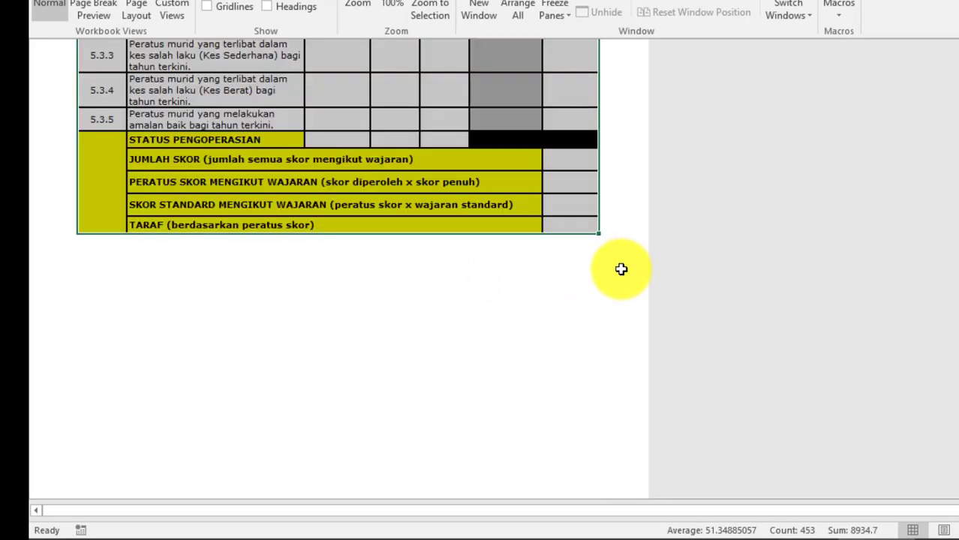
scroll(621, 271, down, 5)
scroll(593, 184, up, 3)
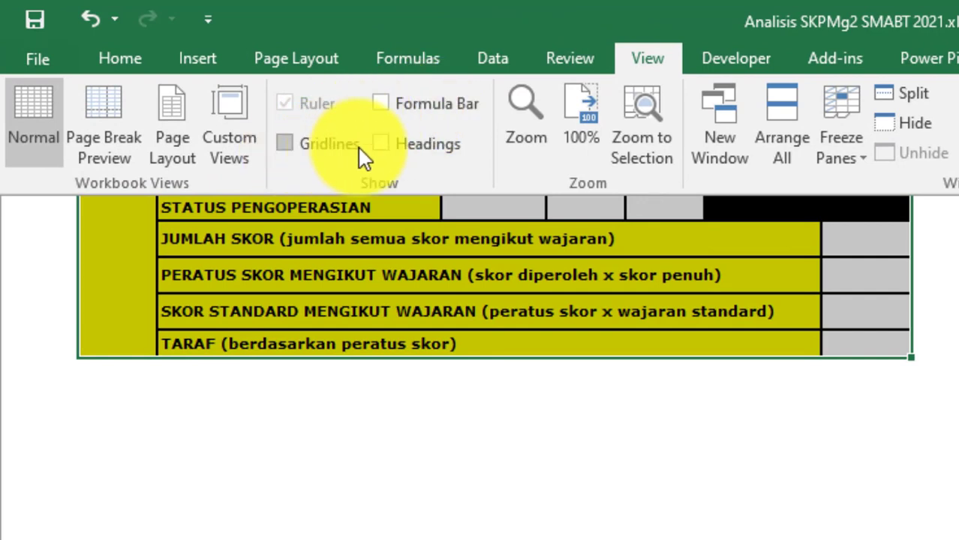
click(382, 144)
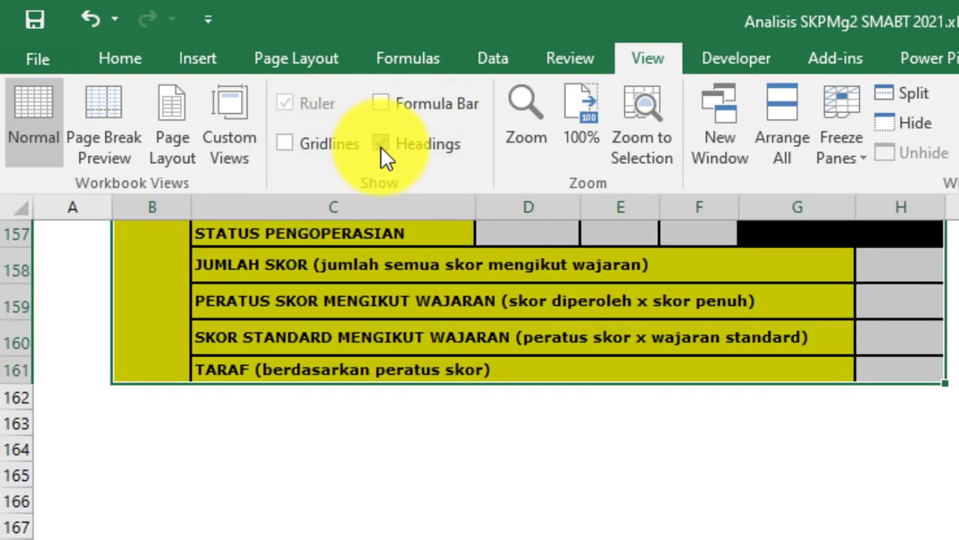
click(381, 148)
click(381, 146)
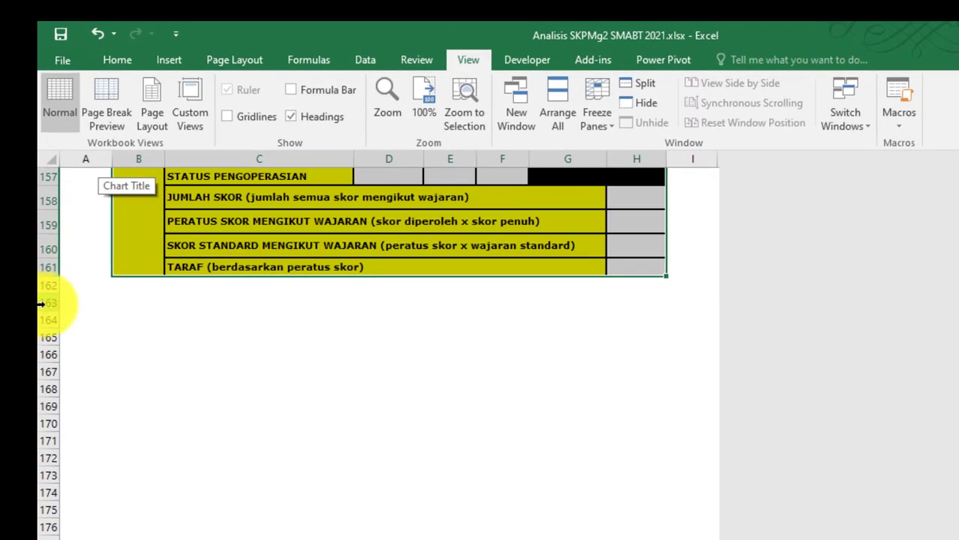
Hide all unused rows below STANDARD 5's TARAF row on the 2020 sheet, from row 163 to the sheet's last row
scroll(510, 394, down, 10)
scroll(510, 396, up, 13)
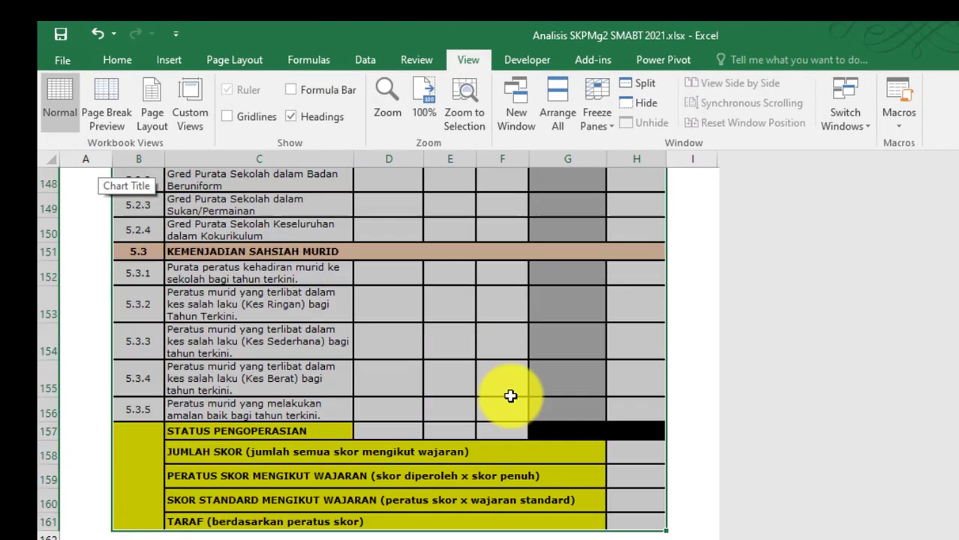
scroll(511, 395, up, 4)
scroll(512, 394, down, 8)
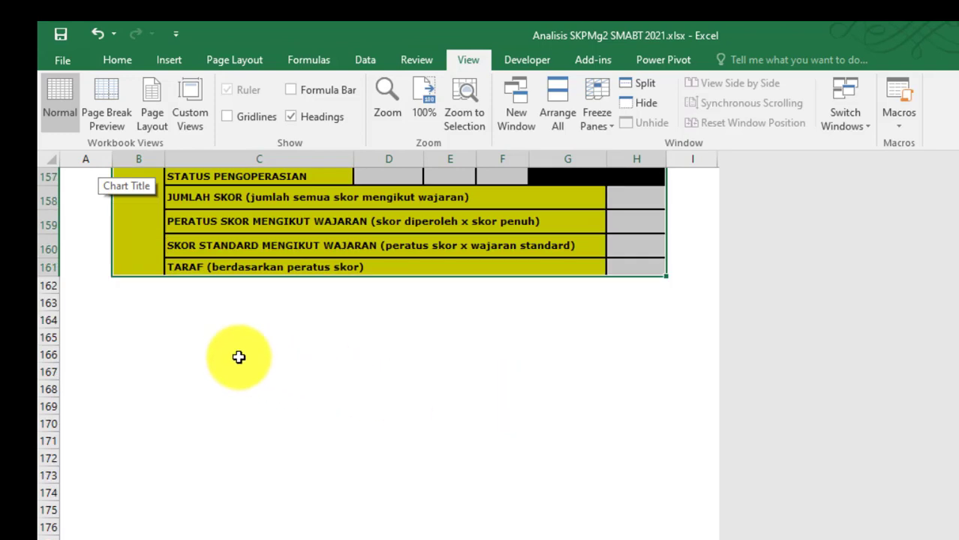
scroll(238, 358, up, 2)
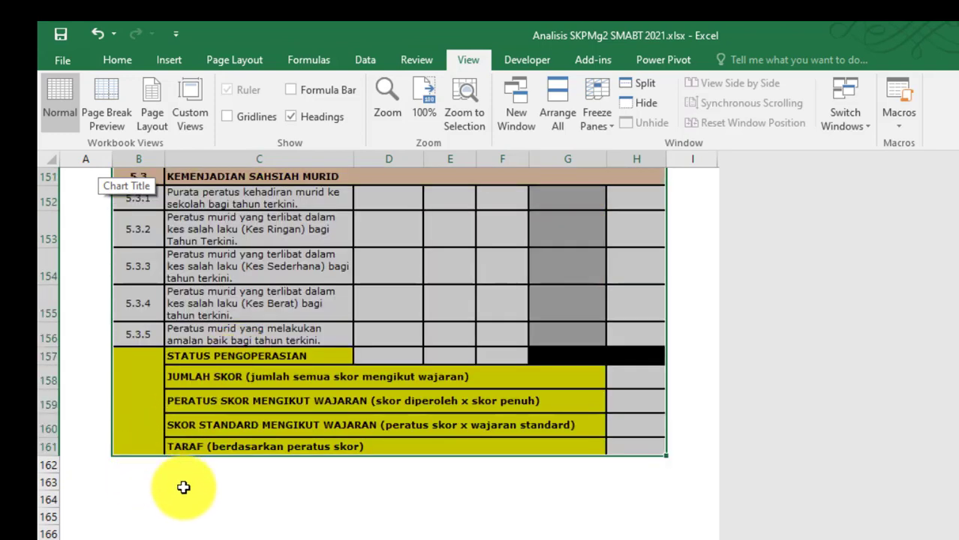
click(49, 482)
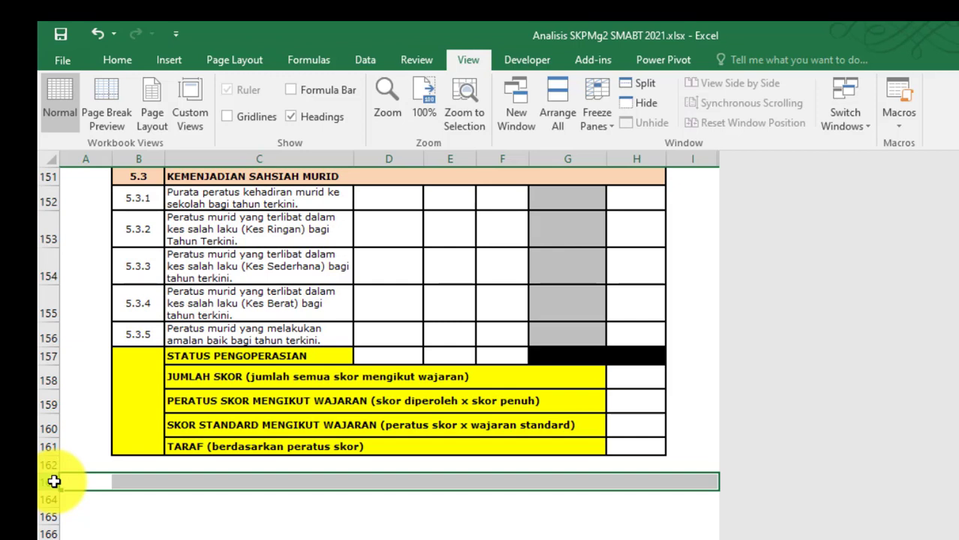
key(ctrl+shift+Down)
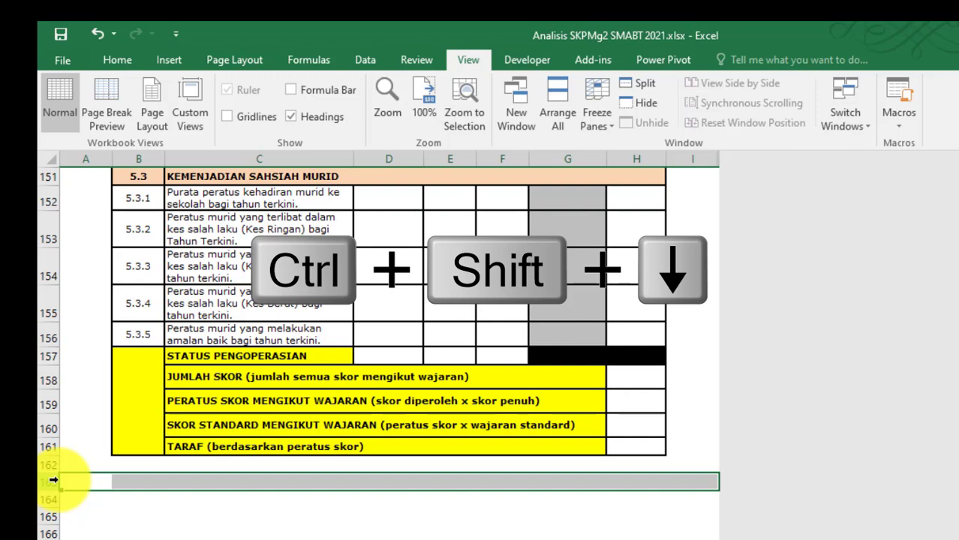
key(ctrl+shift+Down)
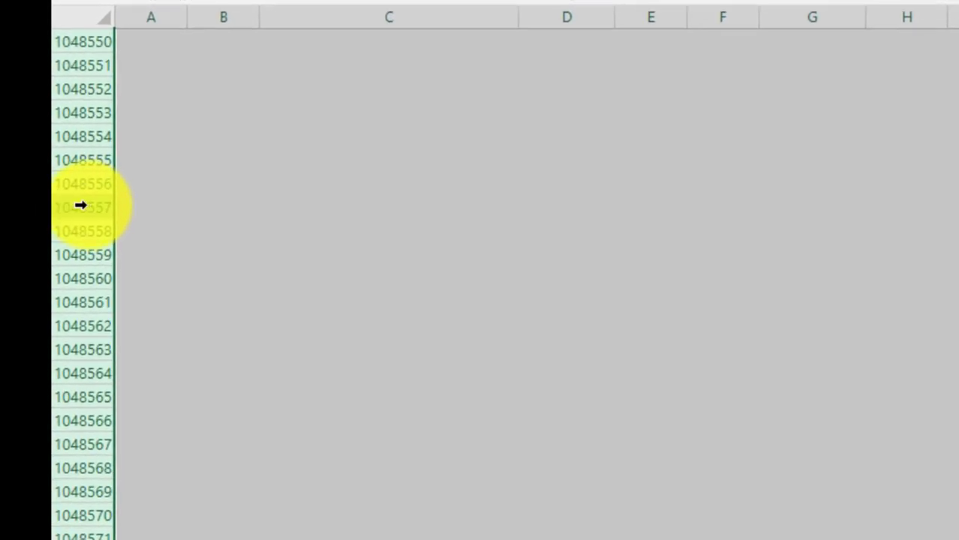
right_click(80, 204)
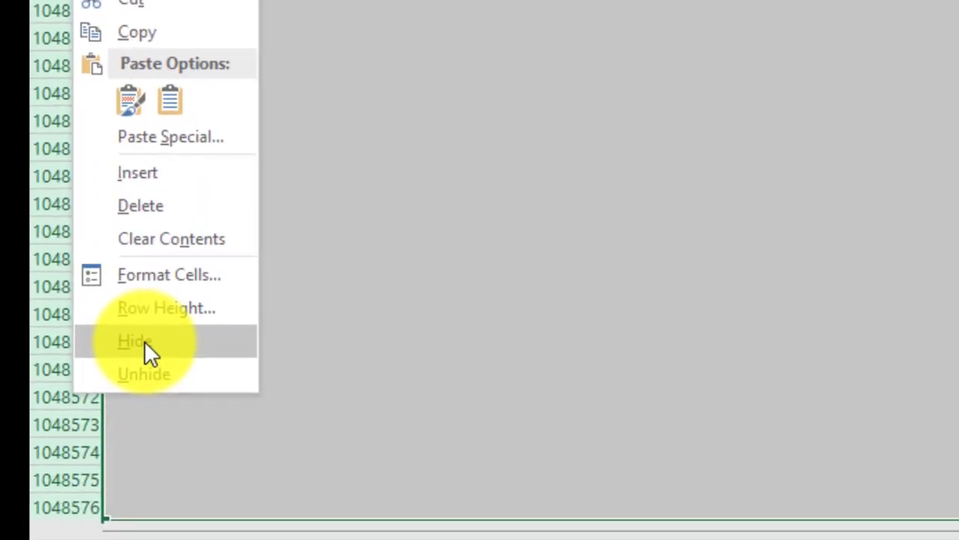
click(108, 371)
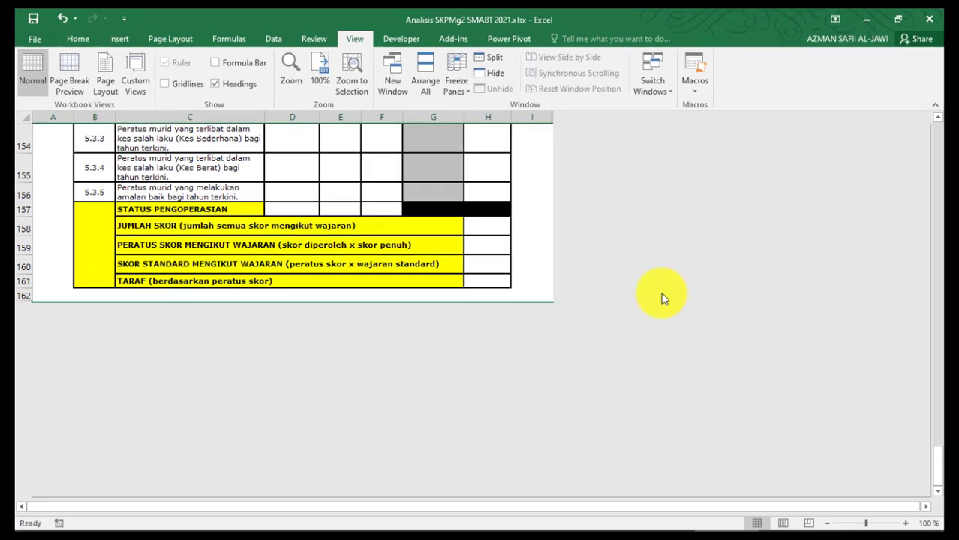
click(278, 295)
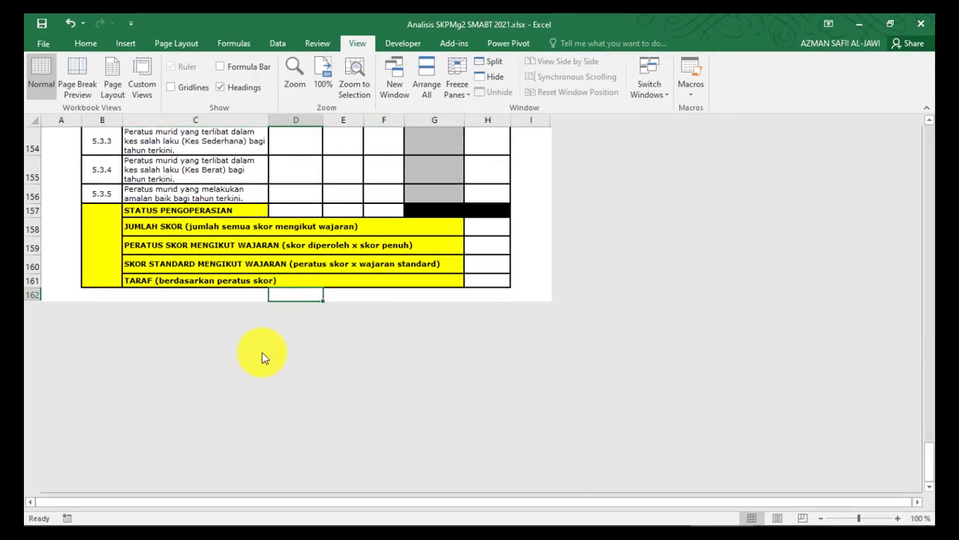
click(139, 298)
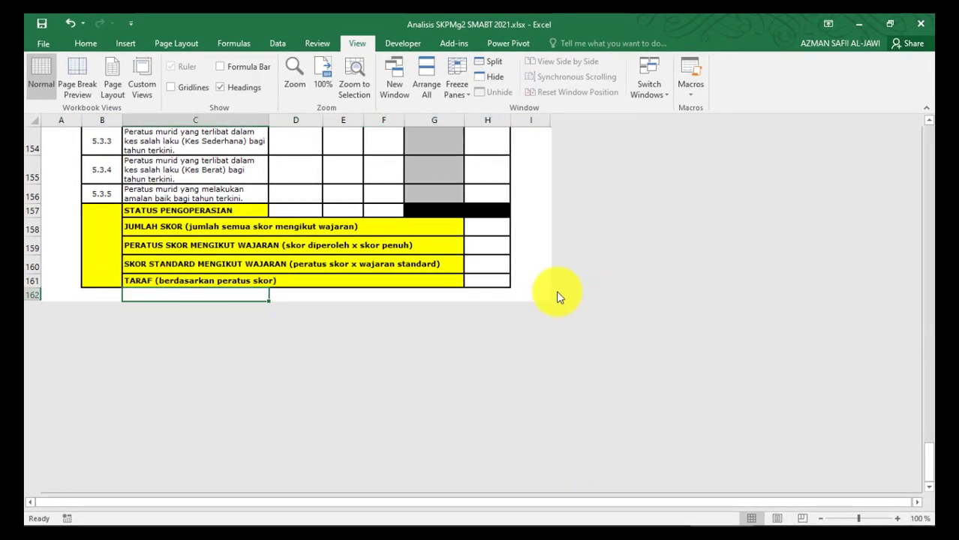
Review the pasted score tables on the 2020 sheet from the bottom up to the STANDARD 1 header
scroll(481, 304, up, 2)
scroll(481, 304, up, 20)
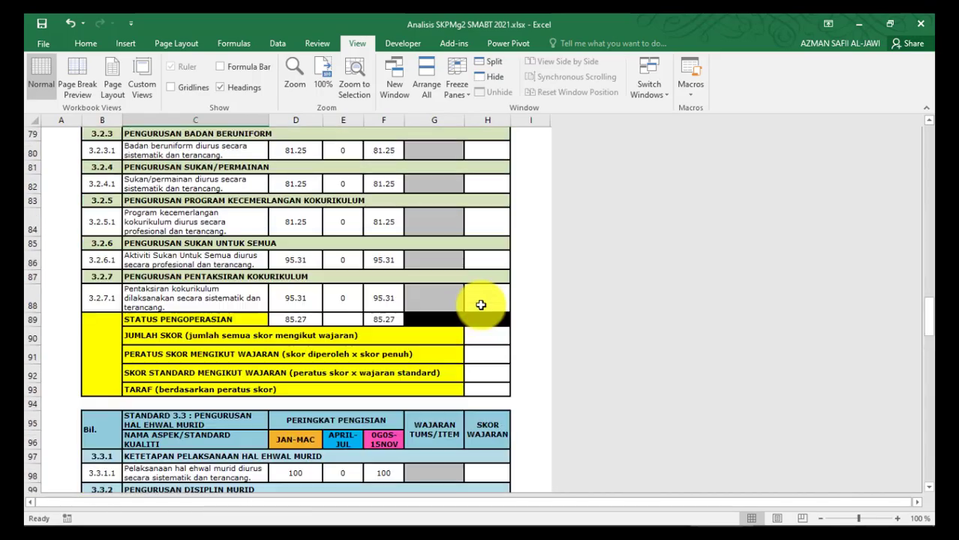
scroll(482, 304, up, 15)
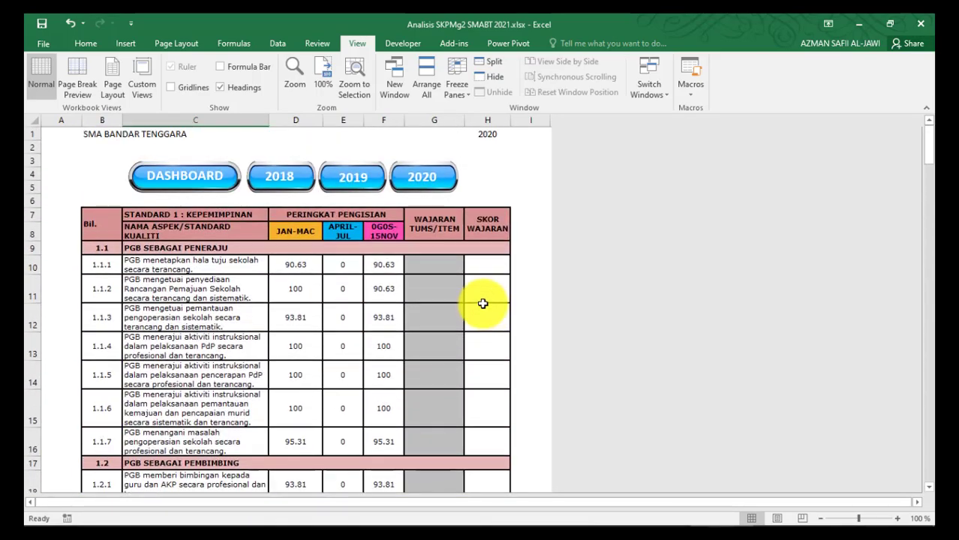
scroll(487, 340, down, 5)
scroll(487, 339, down, 7)
scroll(486, 334, up, 18)
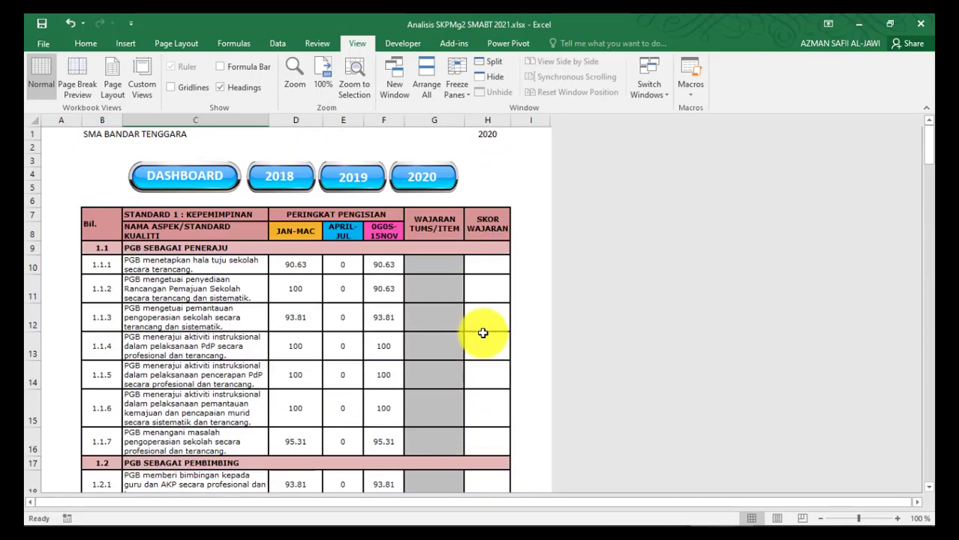
Open the 2019 and 2018 sheets and look through their score tables for all standards
click(364, 193)
scroll(440, 330, down, 20)
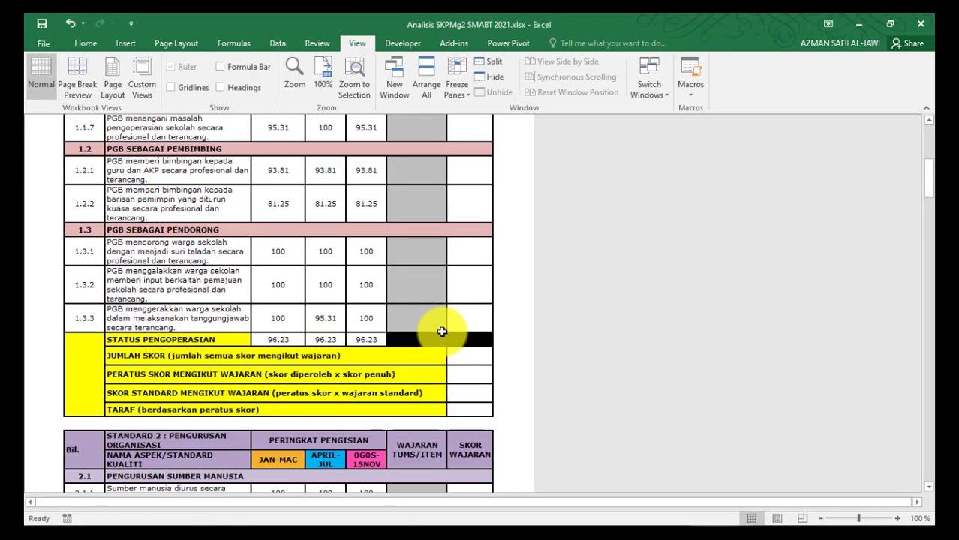
scroll(442, 327, down, 20)
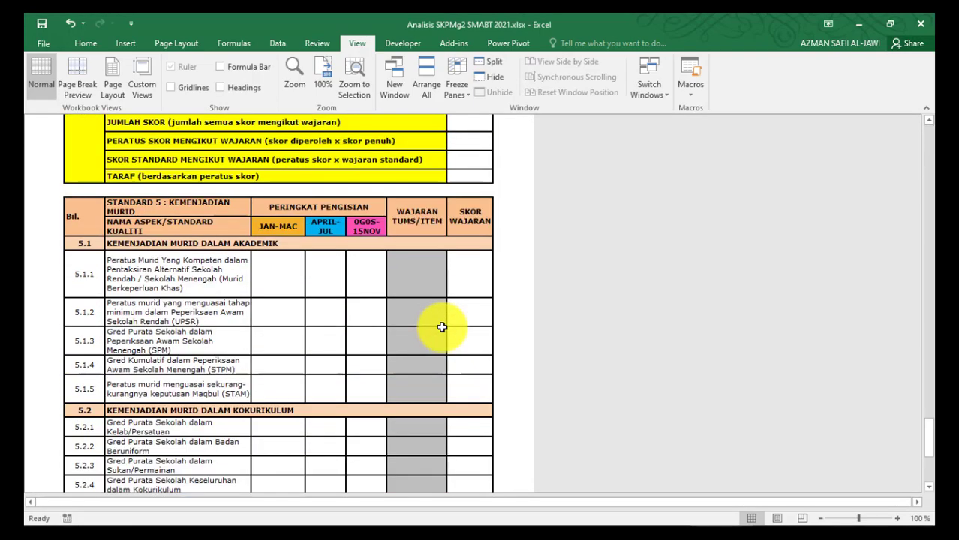
scroll(444, 323, up, 18)
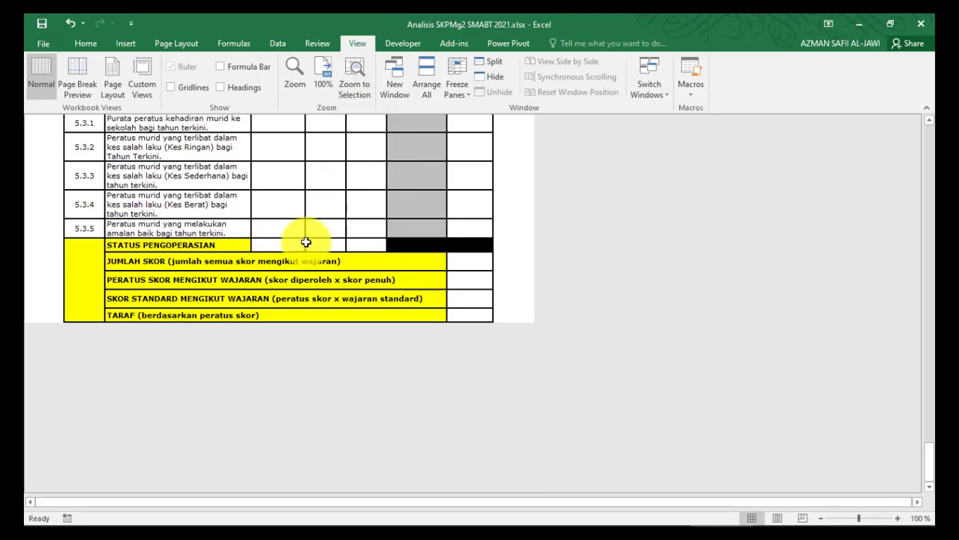
scroll(316, 289, up, 20)
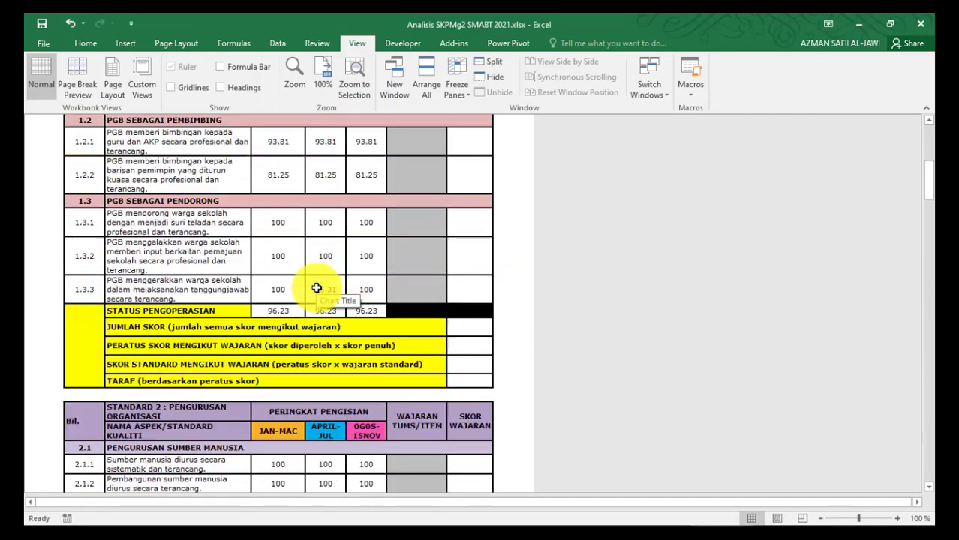
scroll(353, 294, down, 15)
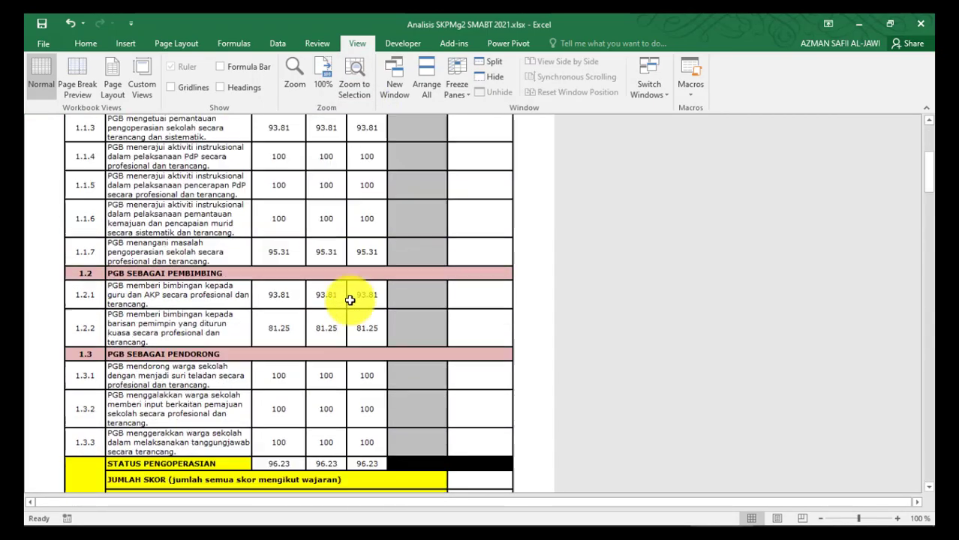
scroll(360, 292, down, 20)
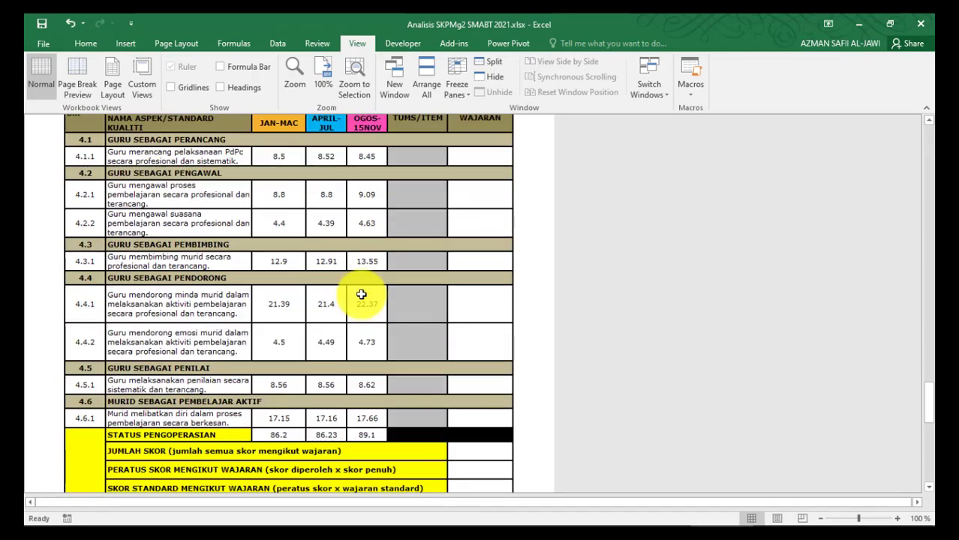
scroll(361, 293, up, 20)
scroll(362, 275, up, 15)
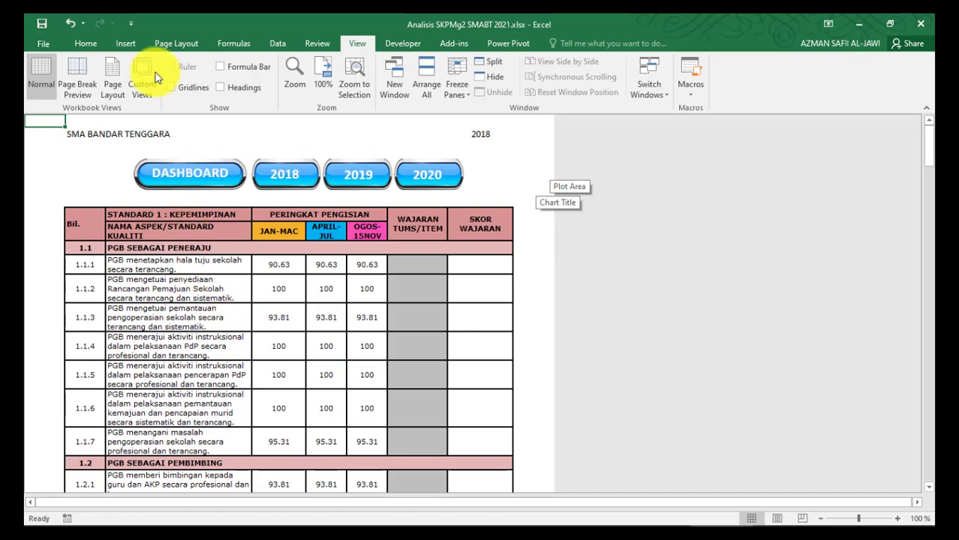
Save the workbook and run Refresh All on its data
click(42, 24)
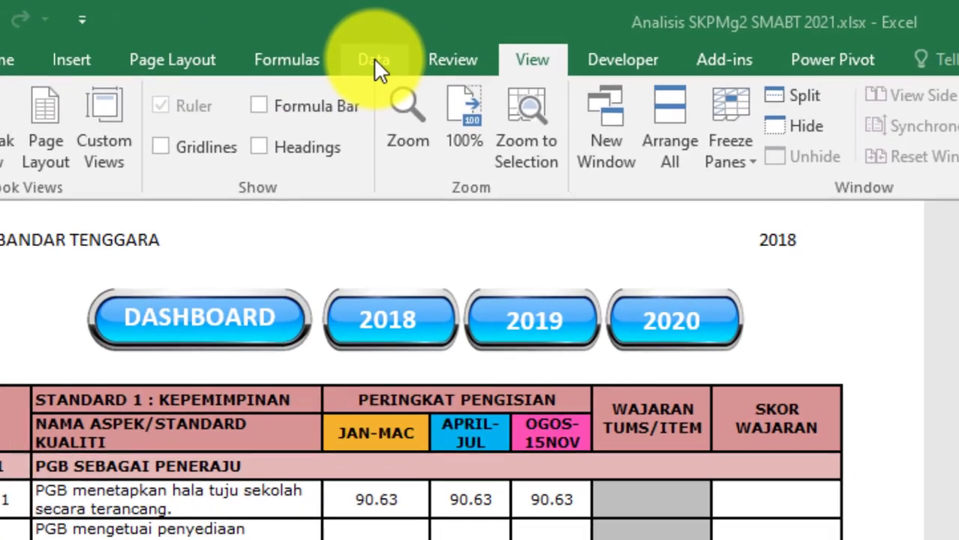
click(461, 51)
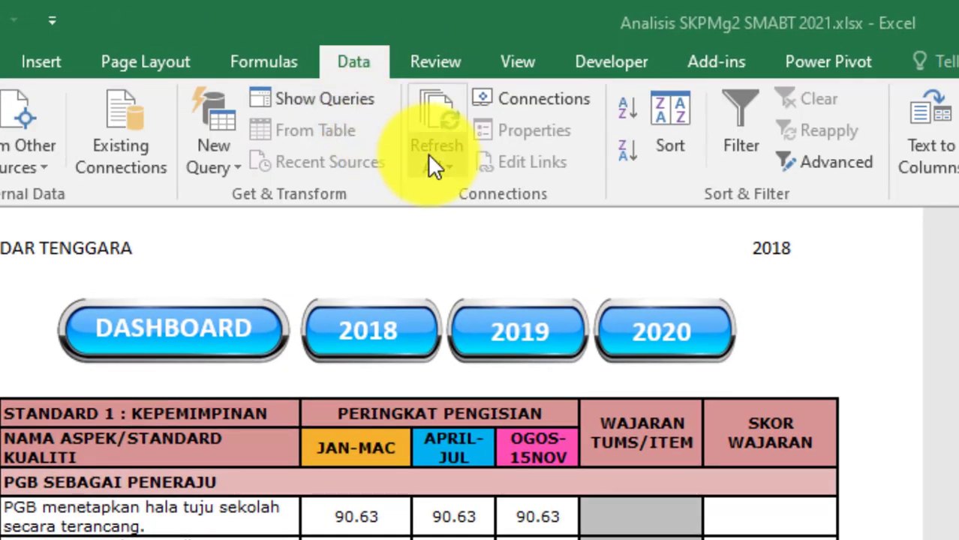
click(456, 167)
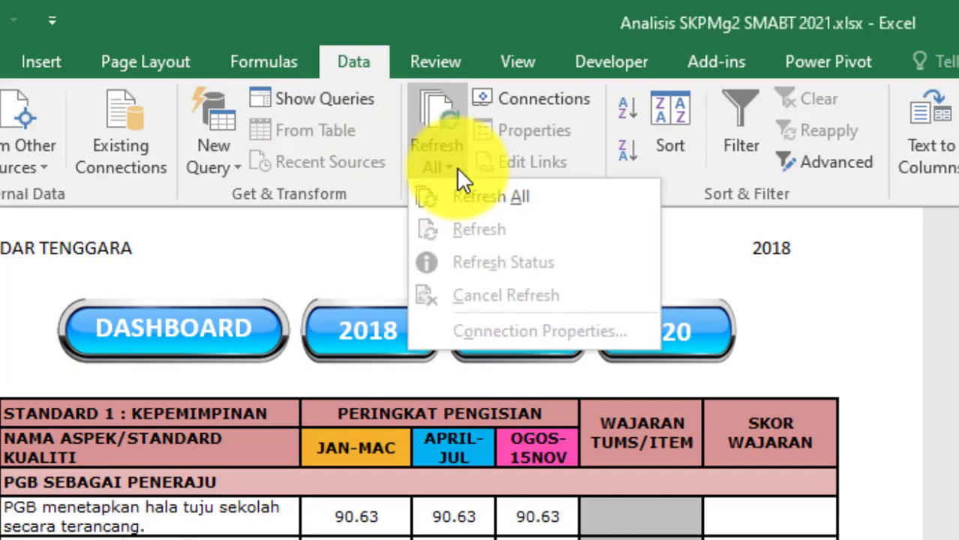
click(457, 197)
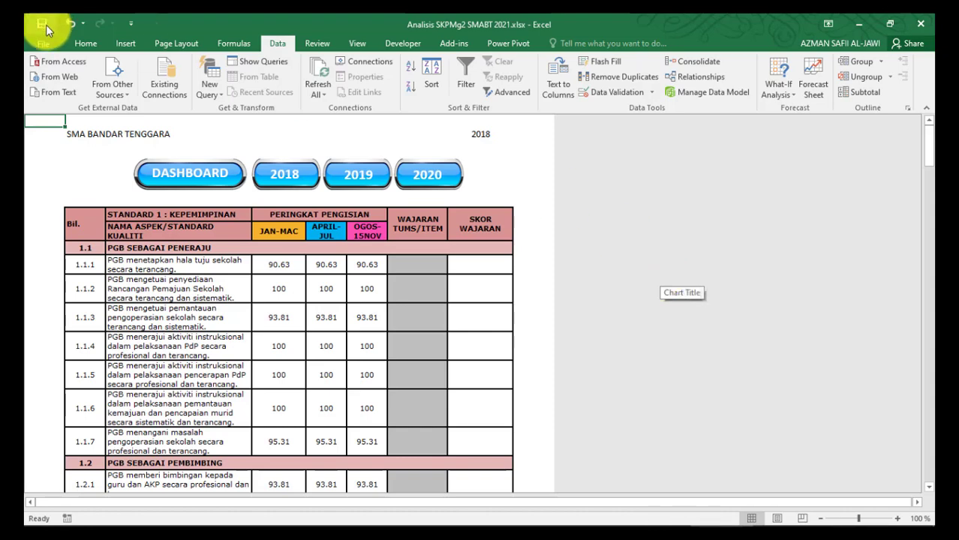
Go to the dashboard, refresh all its data again and check the yearly comparison charts
click(189, 178)
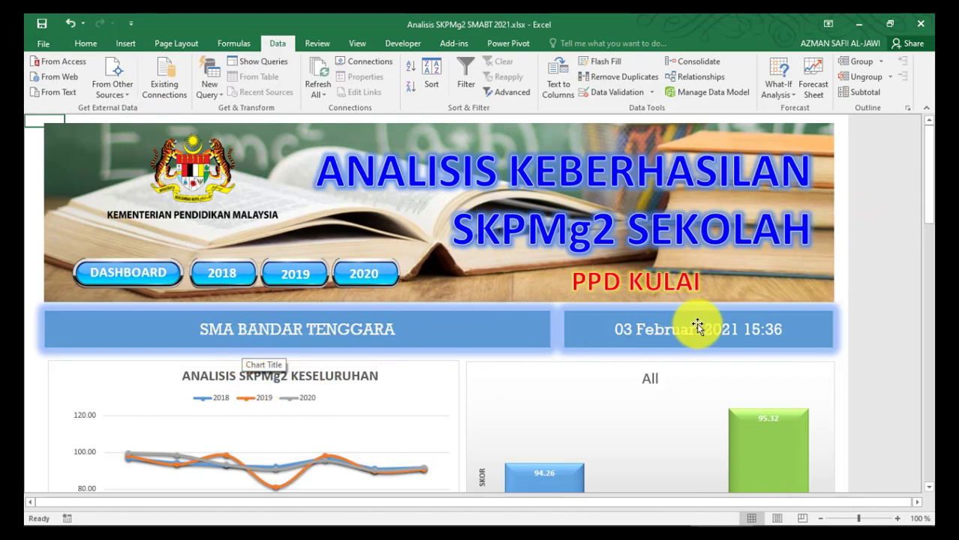
scroll(781, 362, down, 3)
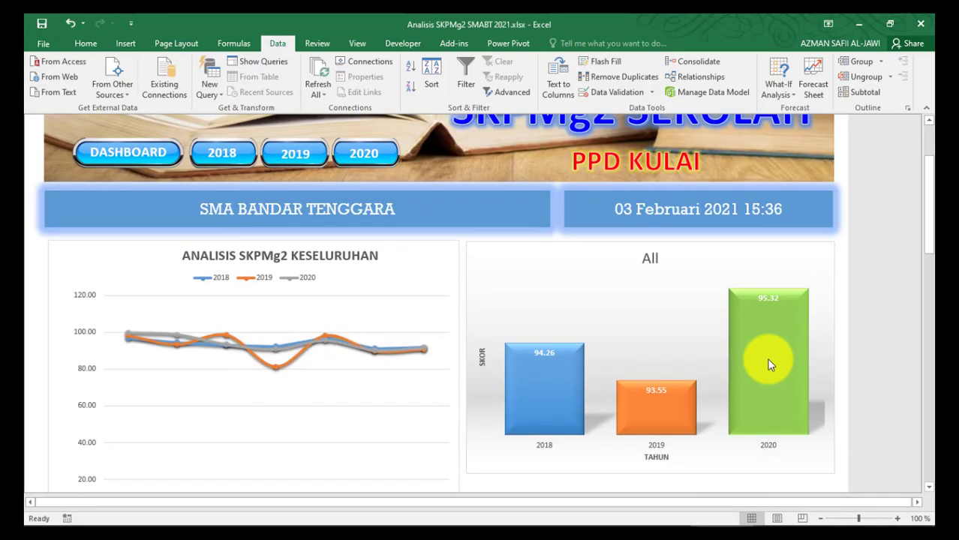
scroll(769, 365, up, 3)
click(321, 90)
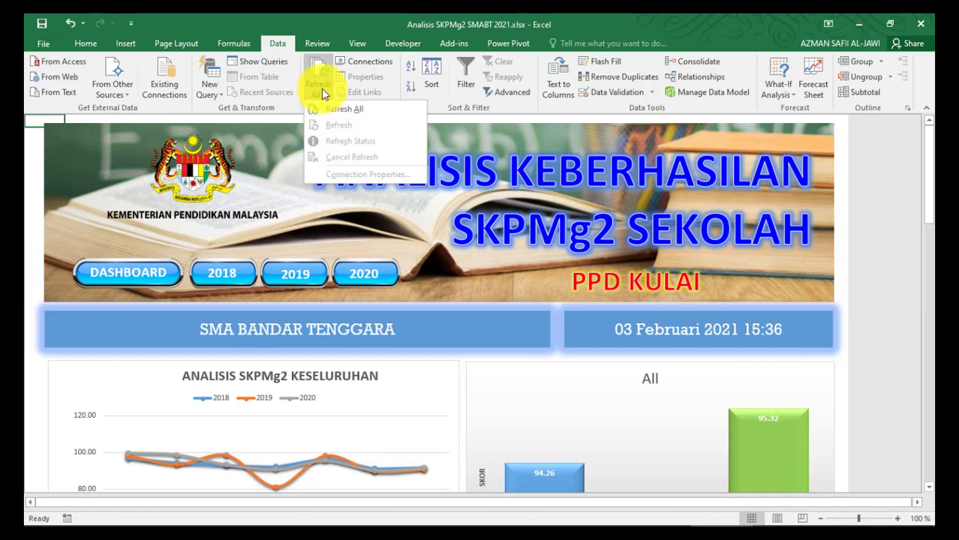
click(334, 109)
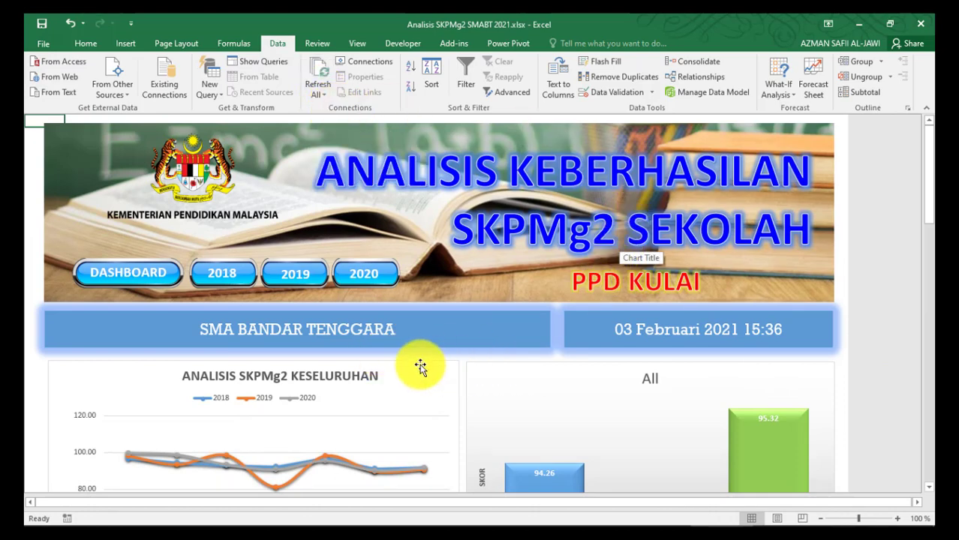
scroll(420, 367, down, 5)
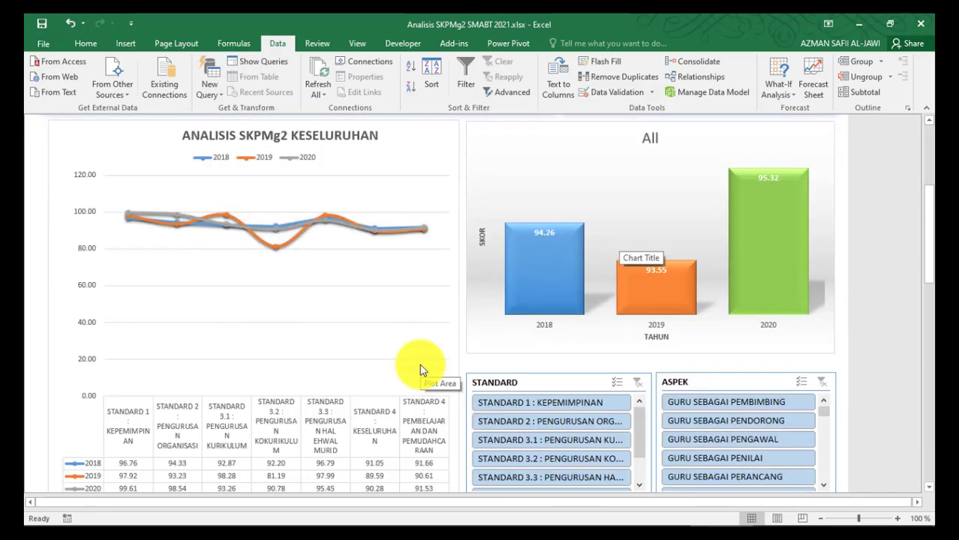
scroll(420, 366, down, 3)
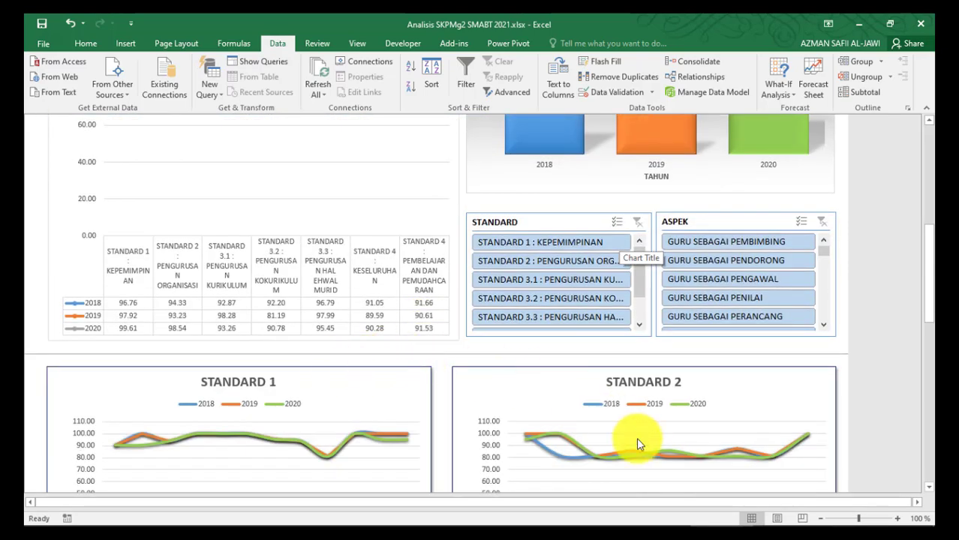
Filter the dashboard's score chart to STANDARD 1 : KEPEMIMPINAN and show aspects PGB SEBAGAI PEMBIMBING, PENDORONG and PENERAJU one after another, ending on PENERAJU
scroll(368, 453, down, 3)
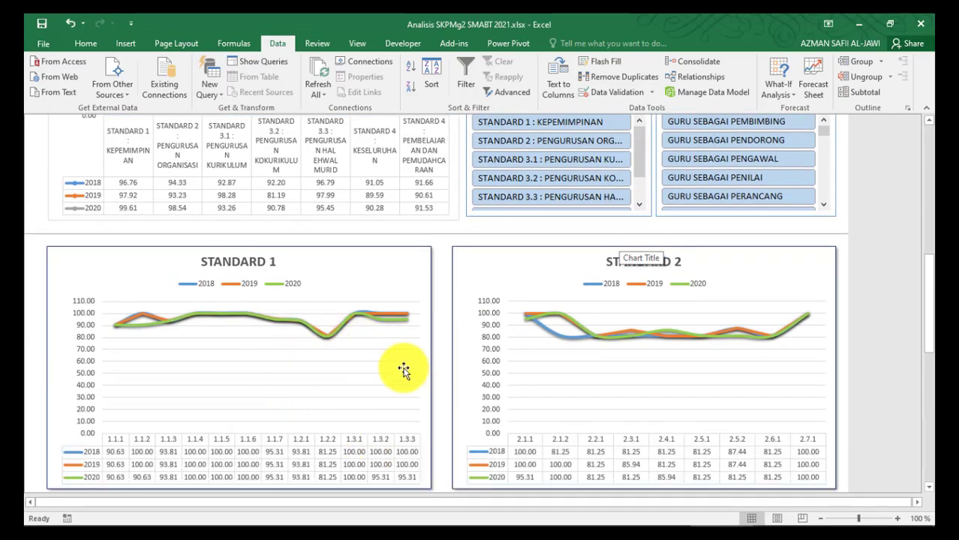
scroll(403, 369, down, 2)
scroll(402, 369, up, 12)
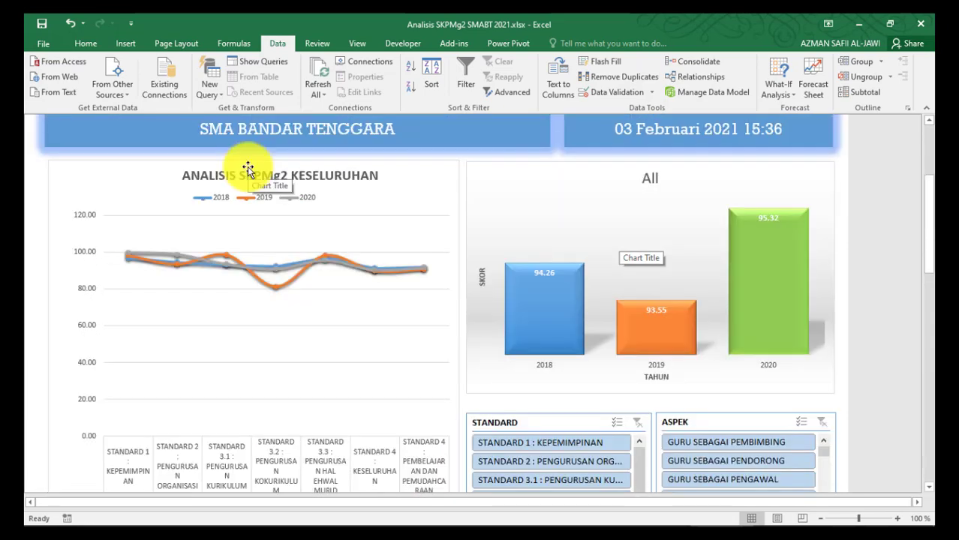
click(579, 448)
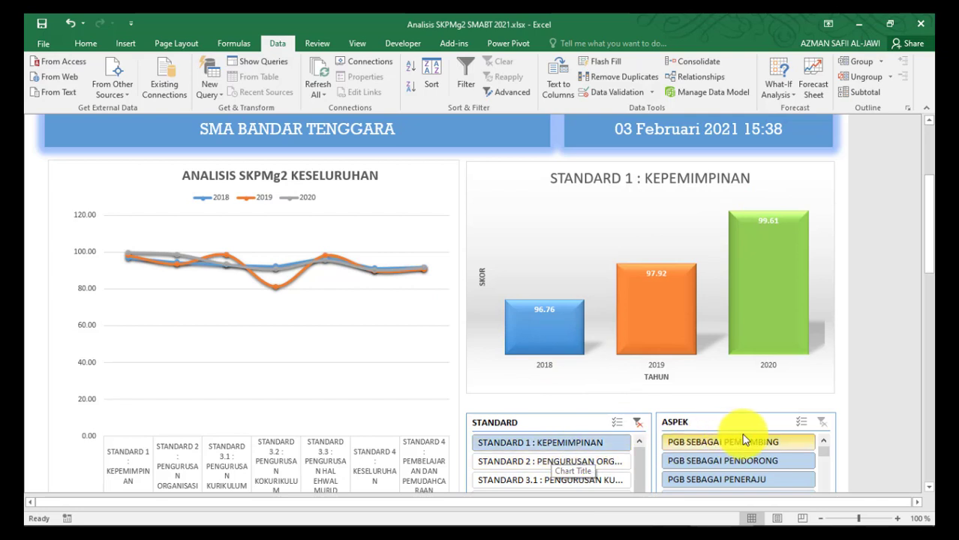
click(712, 448)
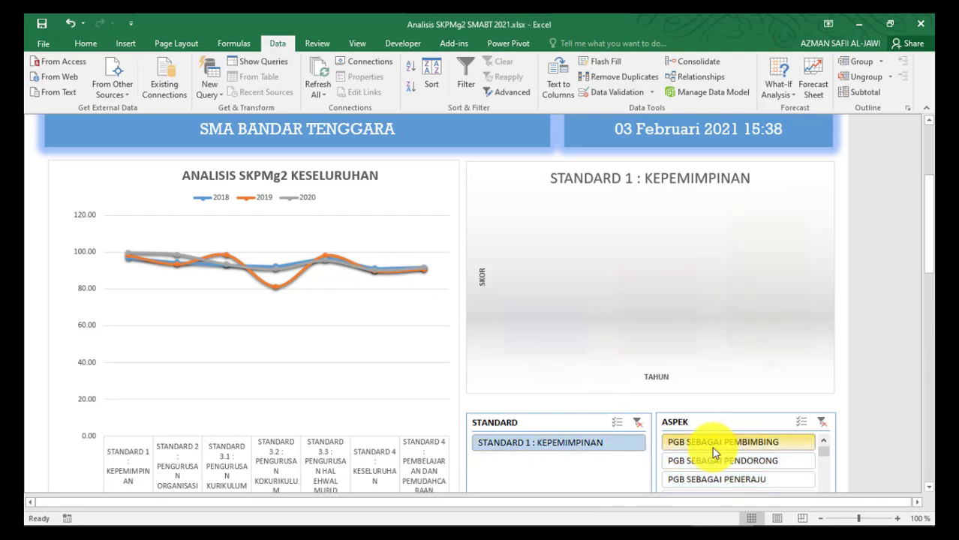
click(712, 462)
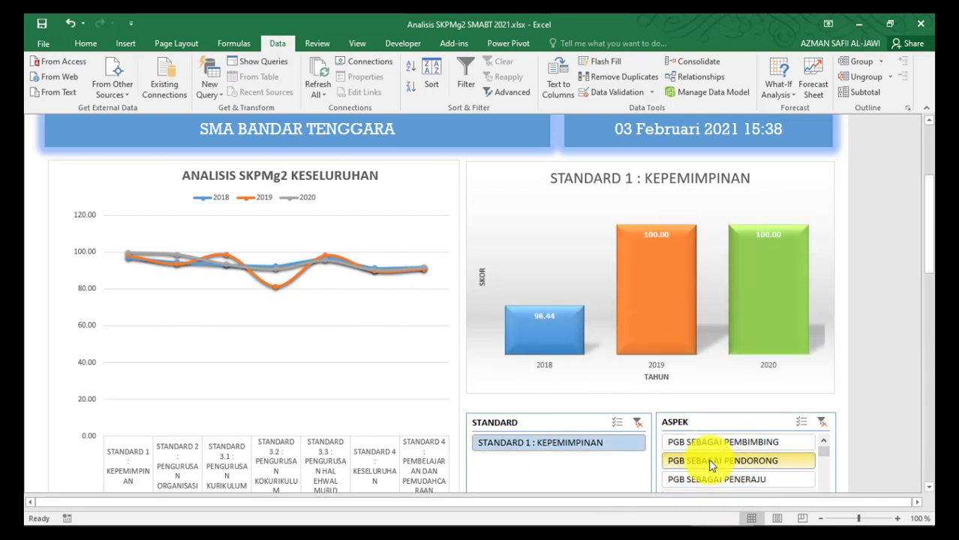
click(711, 485)
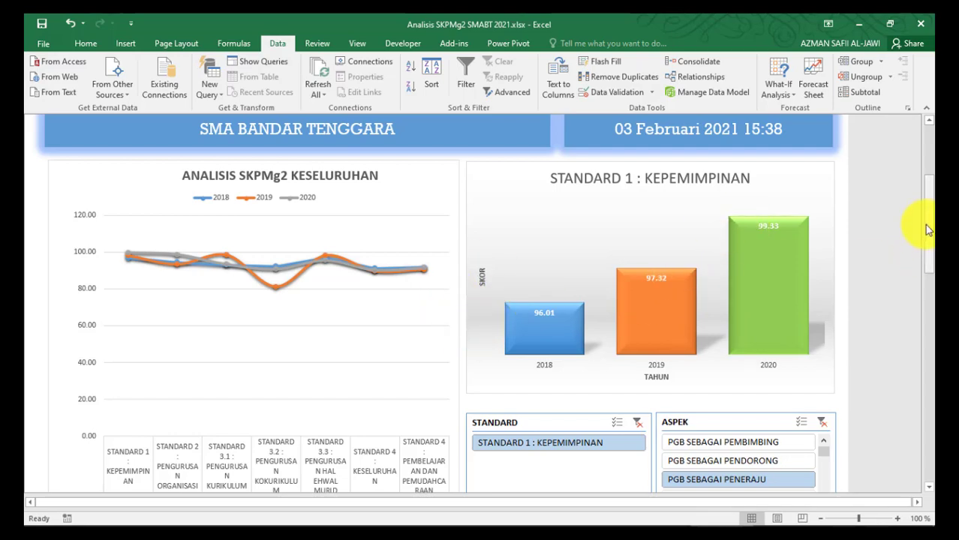
Look through the yearly comparison charts for Standards 1 to 4 below the slicers, and return to the dashboard header
drag(929, 230, 925, 321)
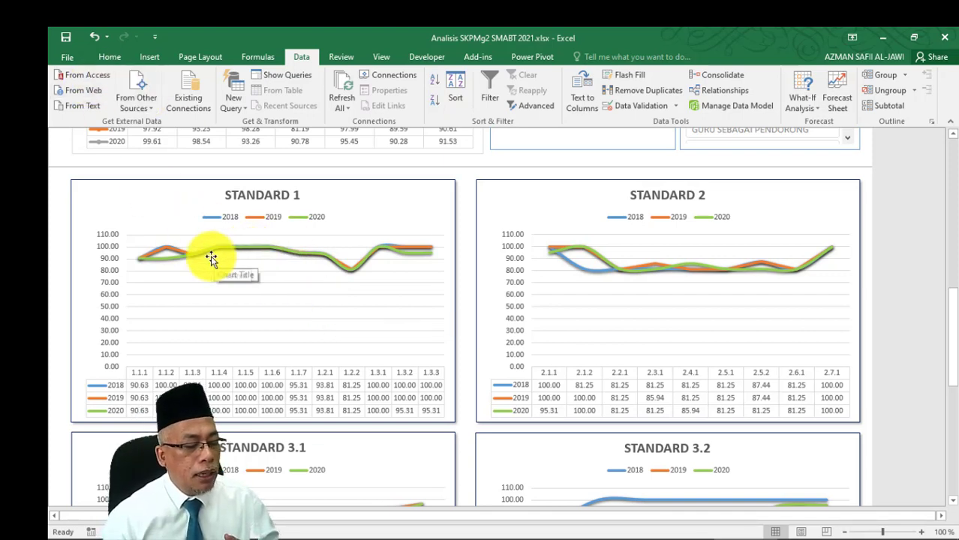
scroll(300, 281, down, 3)
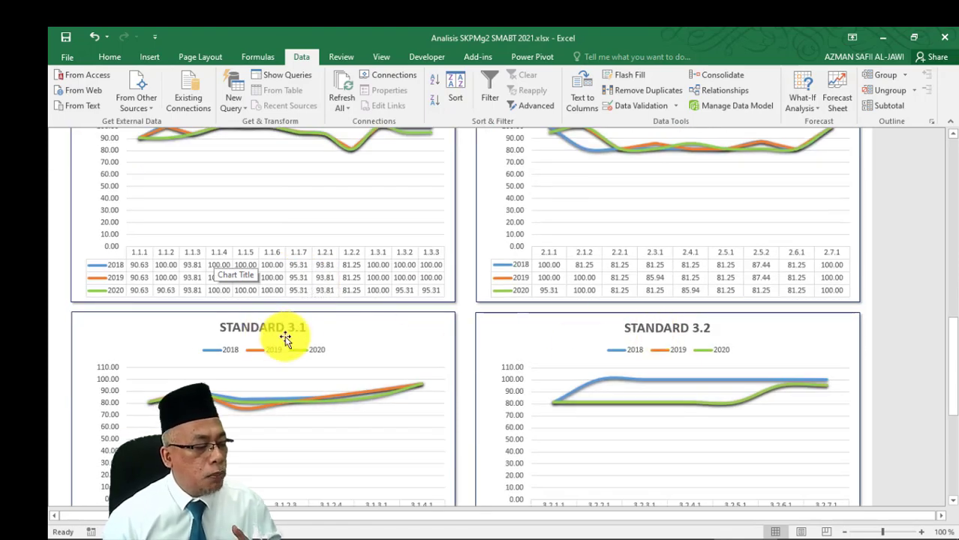
scroll(621, 328, down, 8)
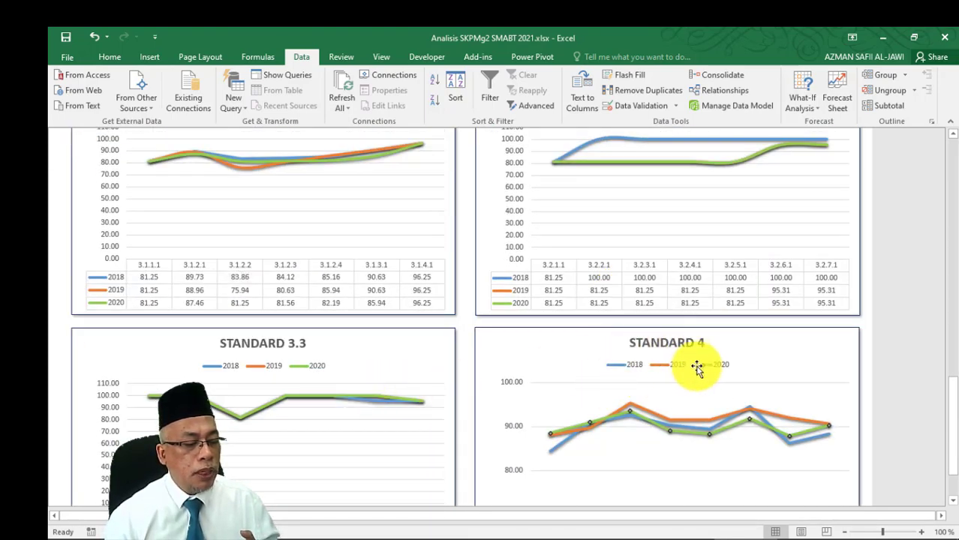
scroll(676, 413, up, 10)
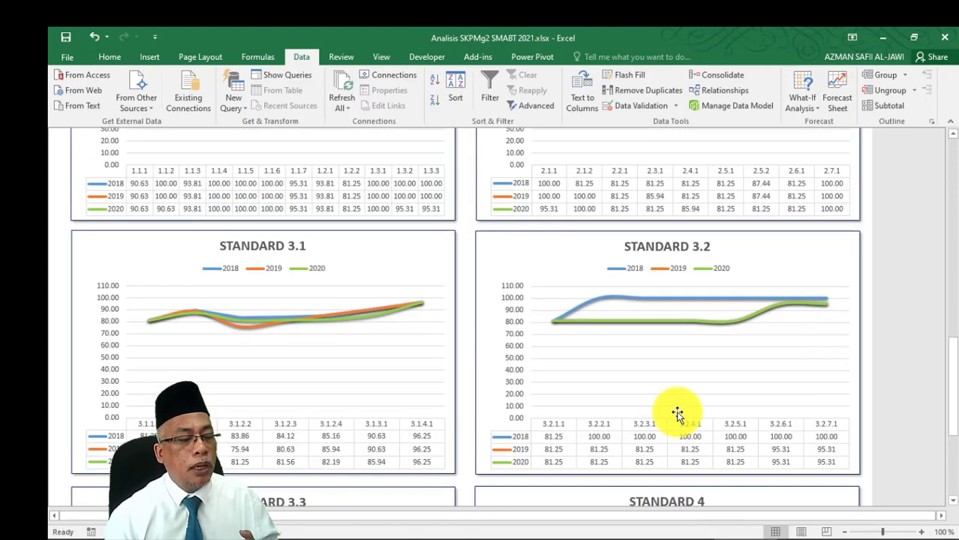
scroll(677, 413, up, 15)
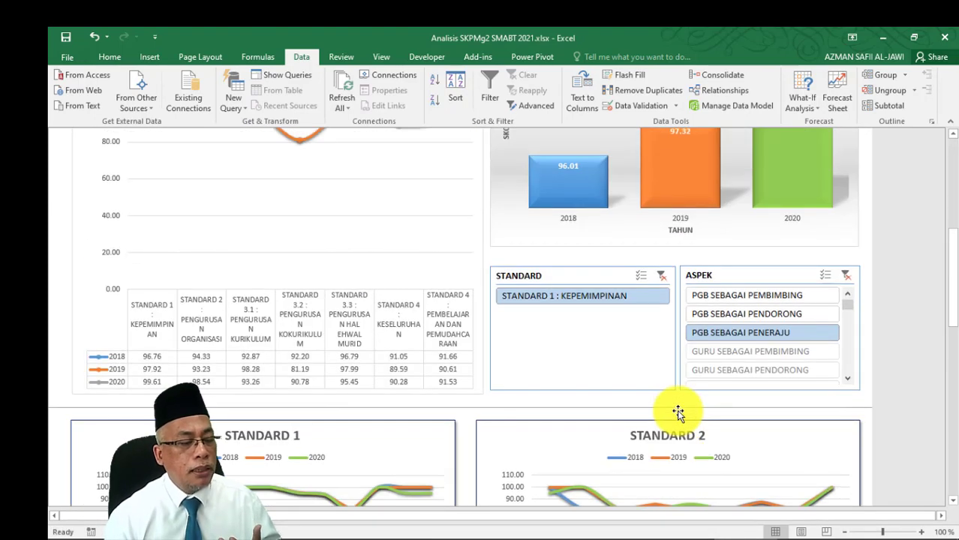
scroll(677, 411, up, 4)
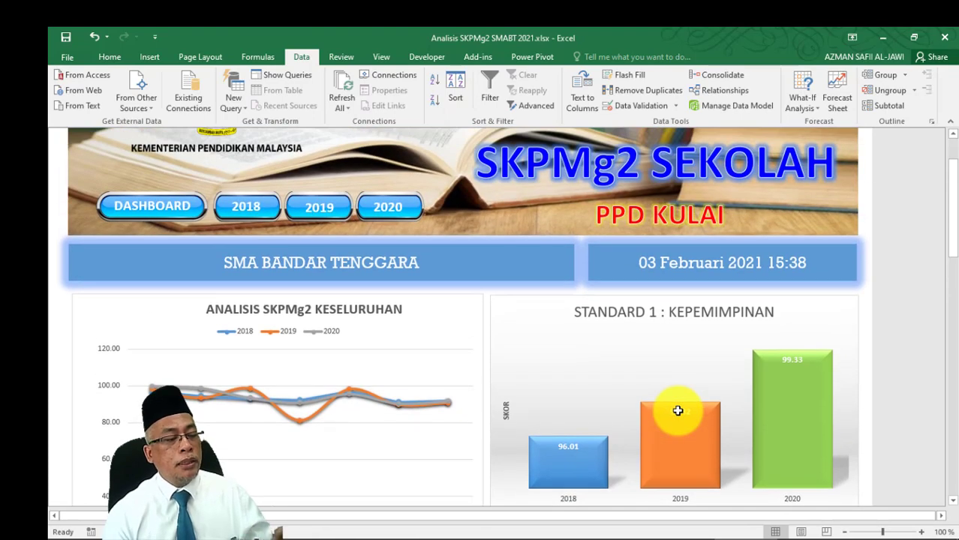